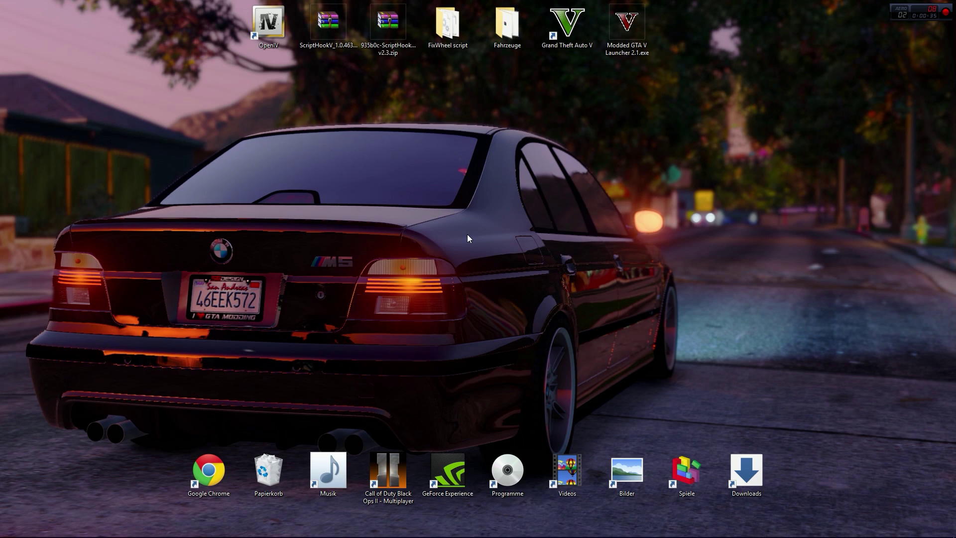
{"action": "left_click_drag", "start_coordinate": [698, 85], "coordinate": [279, 14]}
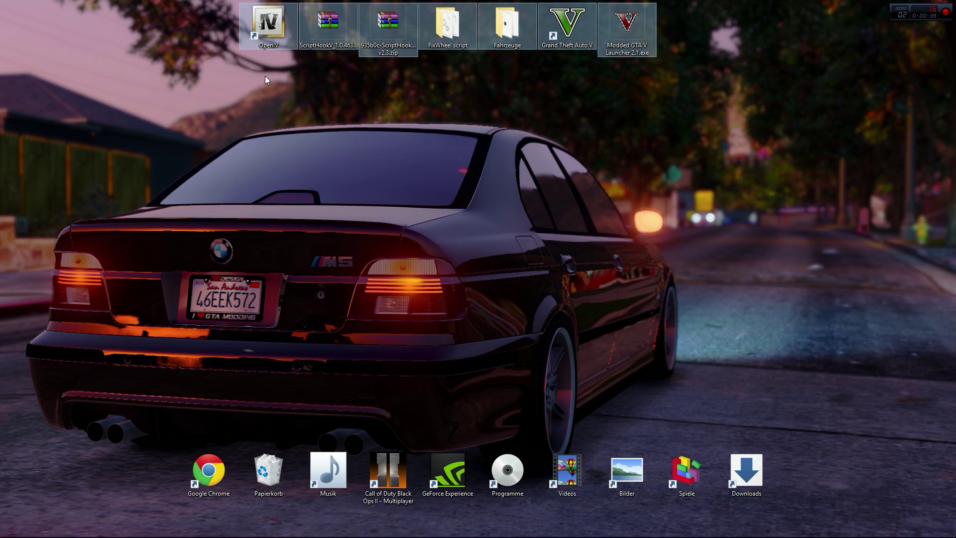
{"action": "left_click_drag", "start_coordinate": [211, 55], "coordinate": [232, 4]}
{"action": "left_click", "coordinate": [216, 46]}
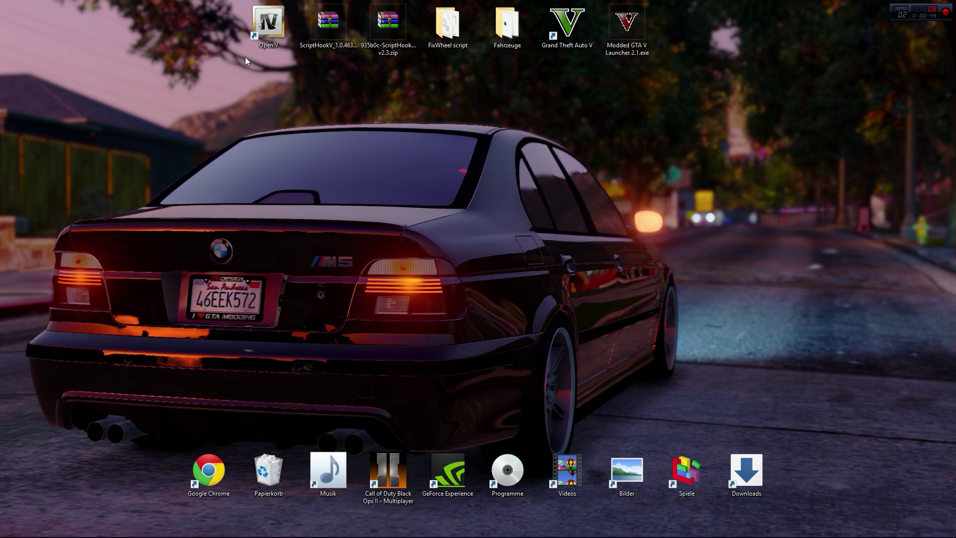
{"action": "left_click_drag", "start_coordinate": [245, 57], "coordinate": [657, 3]}
{"action": "left_click", "coordinate": [580, 60]}
Launch OpenIV and load the Windows version of Grand Theft Auto V.
{"action": "double_click", "coordinate": [275, 34]}
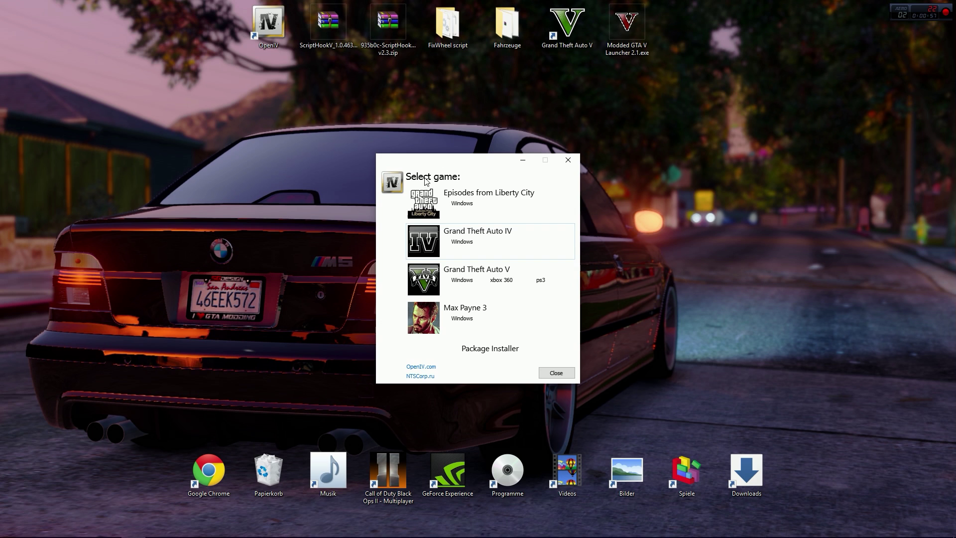
{"action": "left_click", "coordinate": [409, 206]}
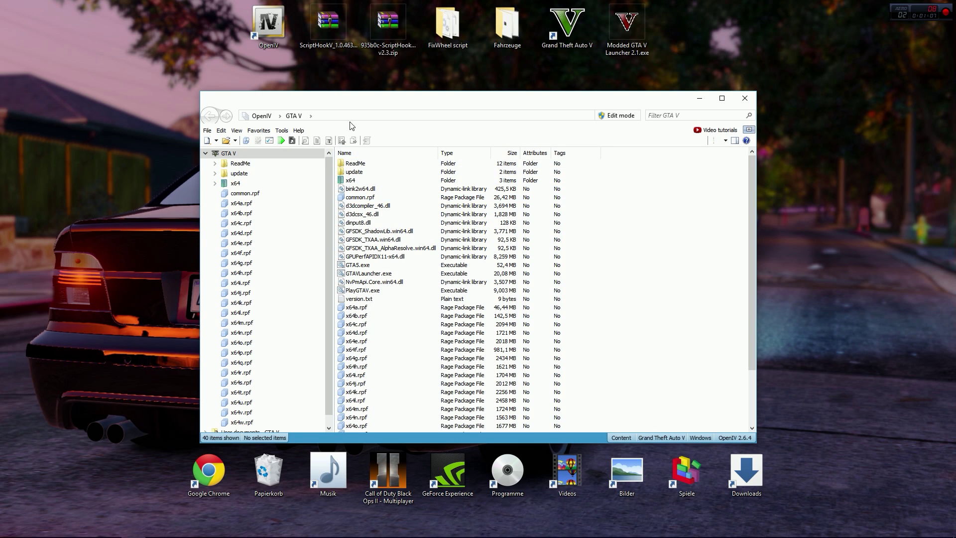
Switch to File Explorer, review the game folders on GTA SSD (E:) and look through the contents of GTA V - Tutorial.
{"action": "left_click", "coordinate": [85, 533]}
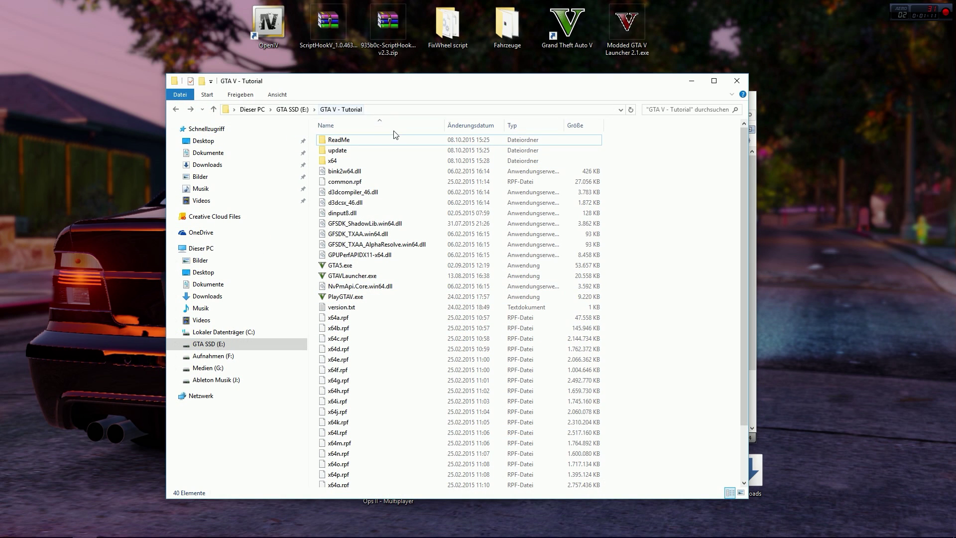
{"action": "left_click", "coordinate": [271, 110]}
{"action": "left_click", "coordinate": [293, 109]}
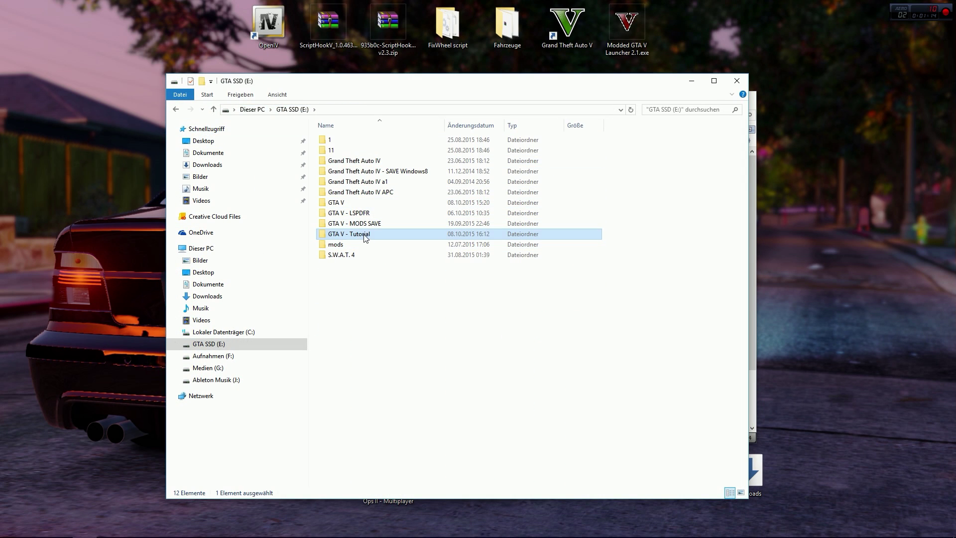
{"action": "left_click", "coordinate": [351, 204]}
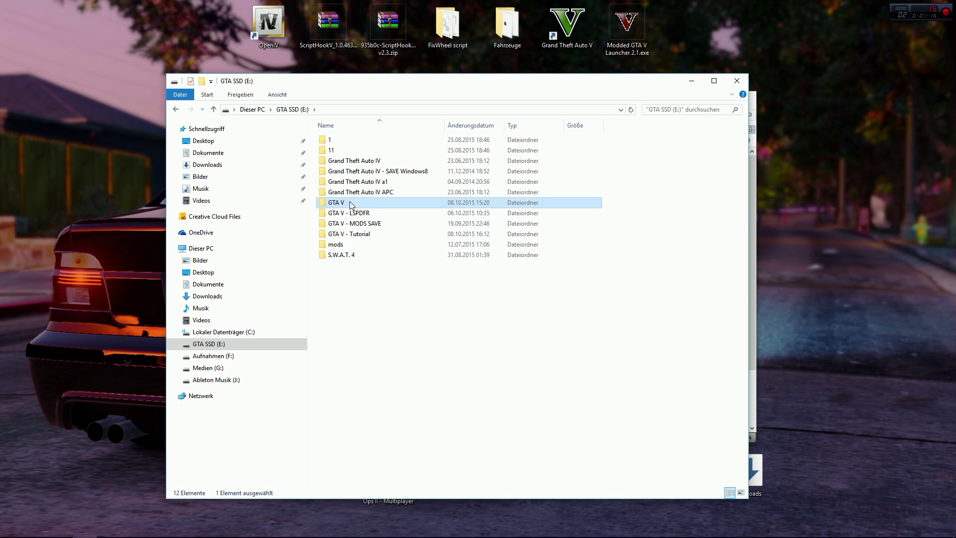
{"action": "left_click", "coordinate": [362, 234]}
{"action": "mouse_move", "coordinate": [363, 235]}
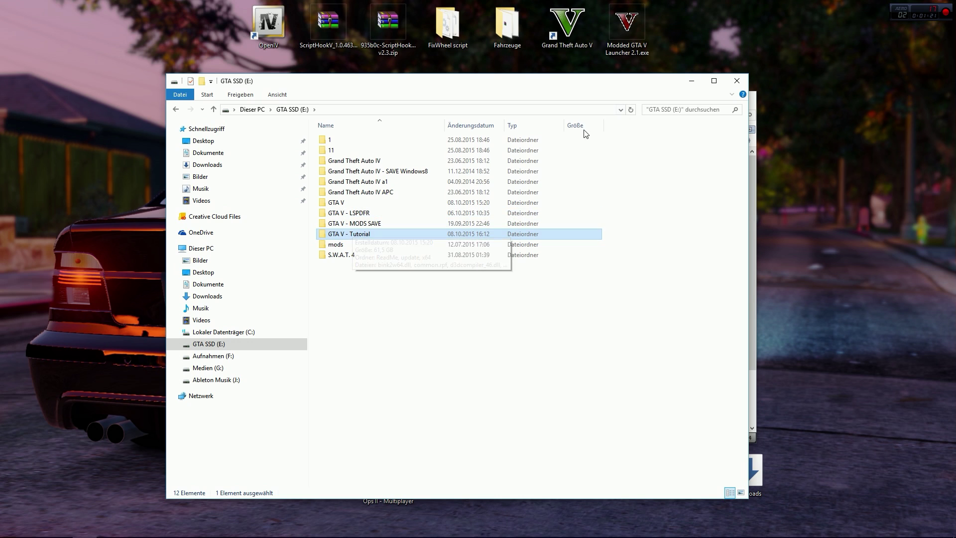
{"action": "double_click", "coordinate": [385, 233]}
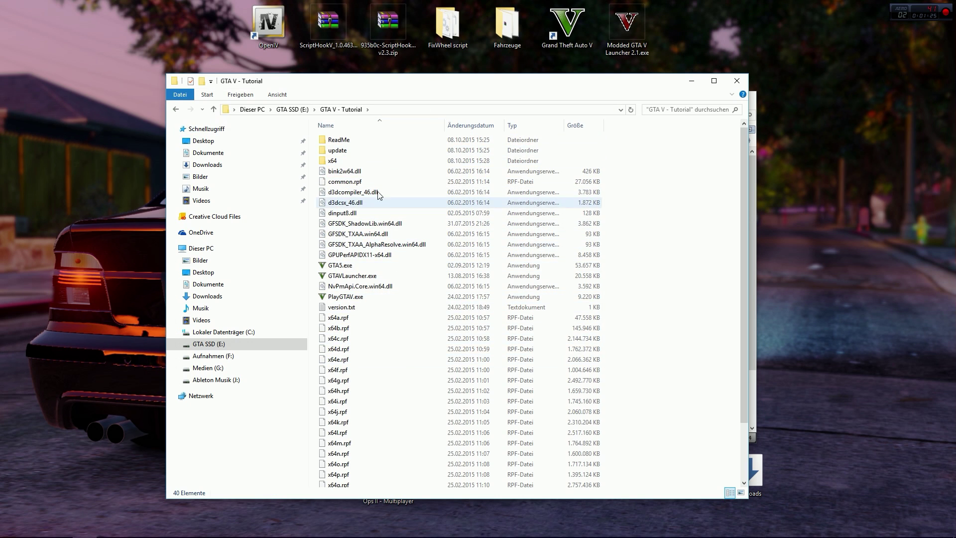
{"action": "scroll", "coordinate": [431, 358], "scroll_direction": "down", "scroll_amount": 2}
{"action": "scroll", "coordinate": [432, 362], "scroll_direction": "up", "scroll_amount": 3}
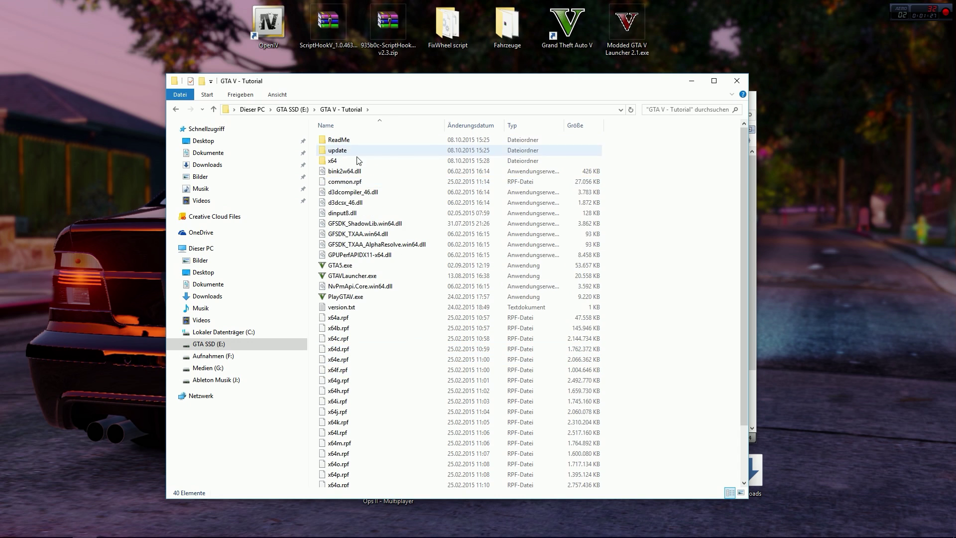
{"action": "scroll", "coordinate": [416, 385], "scroll_direction": "down", "scroll_amount": 2}
{"action": "scroll", "coordinate": [499, 324], "scroll_direction": "up", "scroll_amount": 2}
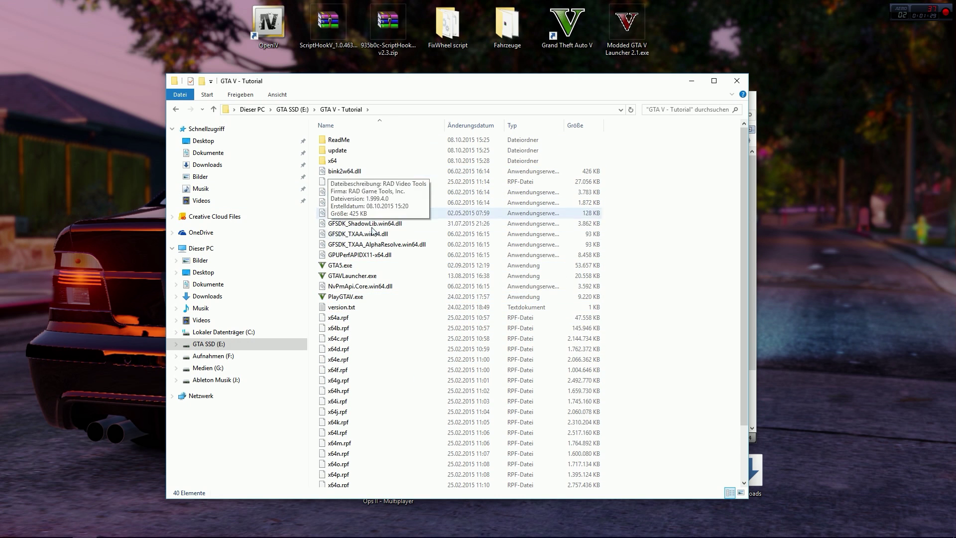
Create a new folder named mods in the GTA V - Tutorial directory.
{"action": "right_click", "coordinate": [686, 163]}
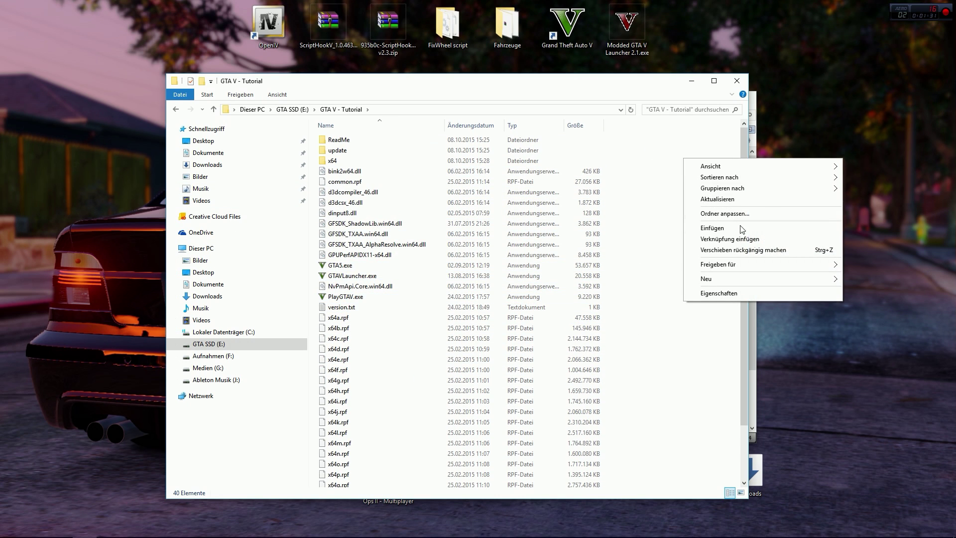
{"action": "mouse_move", "coordinate": [786, 276]}
{"action": "left_click", "coordinate": [860, 280]}
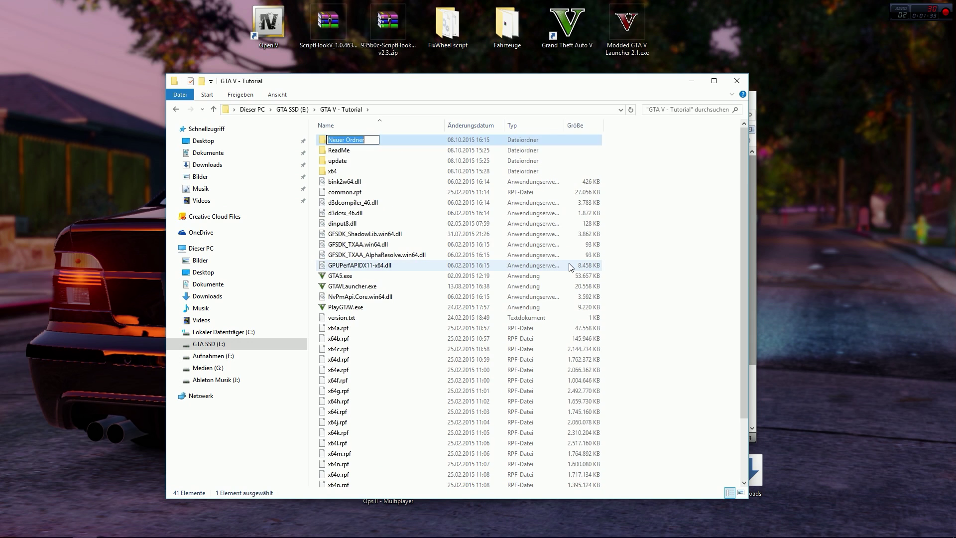
{"action": "type", "text": "mods"}
{"action": "key", "text": "Return"}
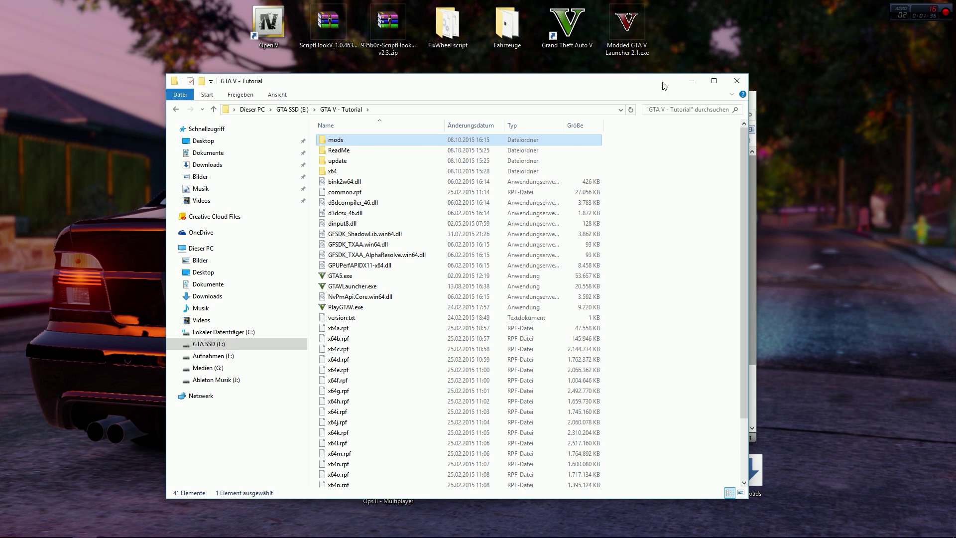
Return to OpenIV and check which GTA V directory is set in its game options.
{"action": "left_click", "coordinate": [692, 80]}
{"action": "left_click_drag", "start_coordinate": [417, 106], "coordinate": [391, 63]}
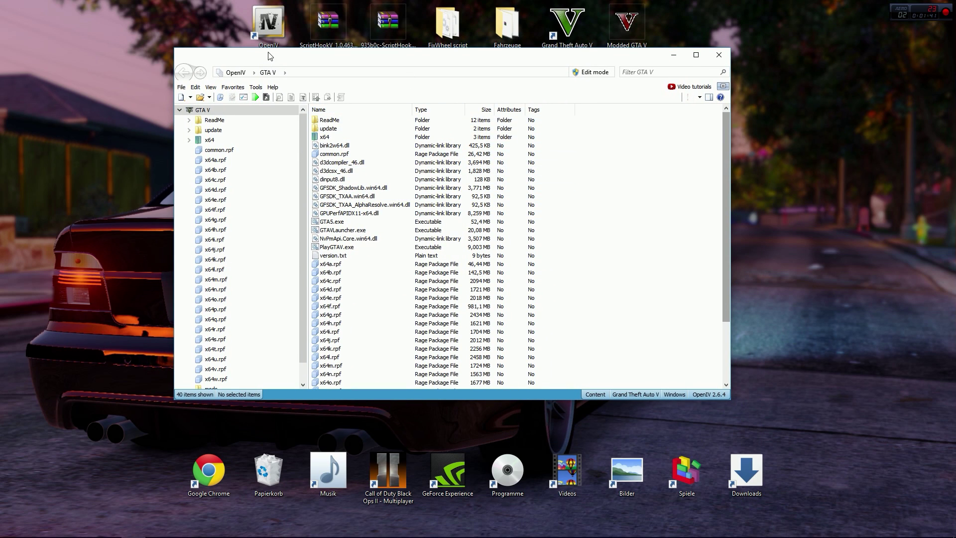
{"action": "left_click_drag", "start_coordinate": [269, 56], "coordinate": [289, 68]}
{"action": "left_click_drag", "start_coordinate": [674, 74], "coordinate": [681, 92]}
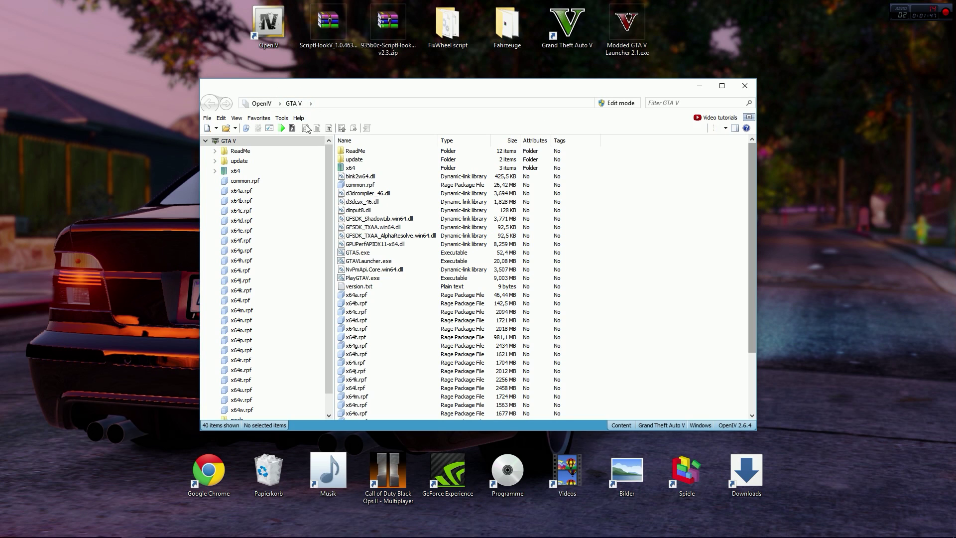
{"action": "left_click", "coordinate": [283, 119]}
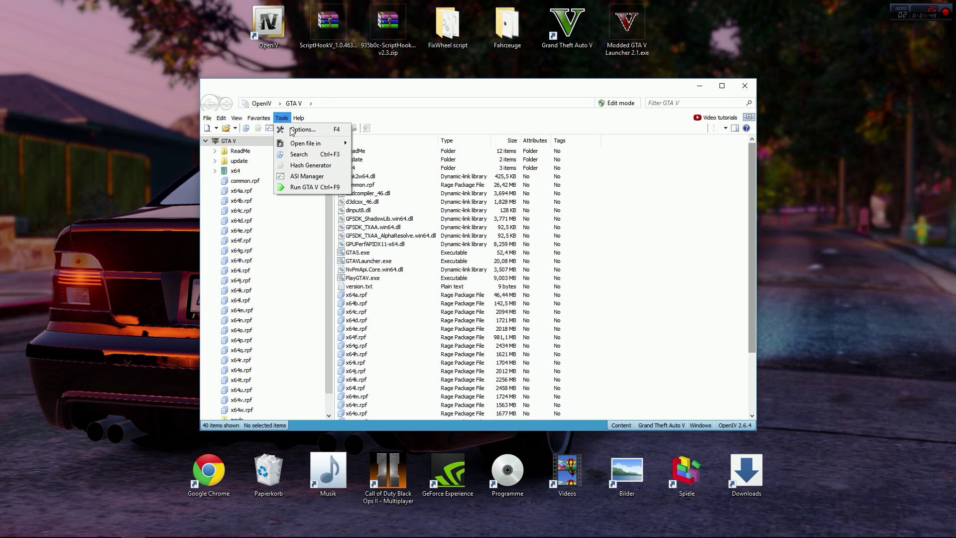
{"action": "left_click", "coordinate": [293, 130]}
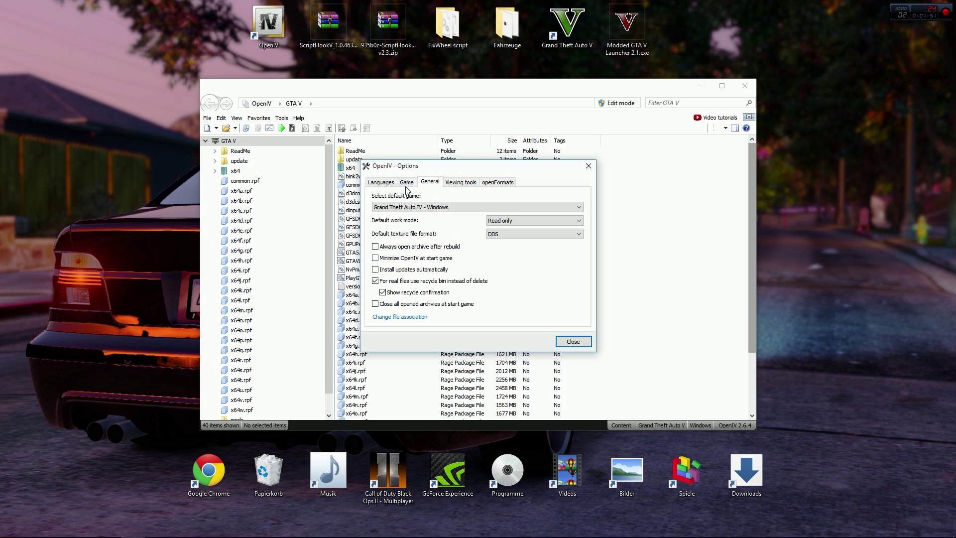
{"action": "left_click", "coordinate": [406, 185]}
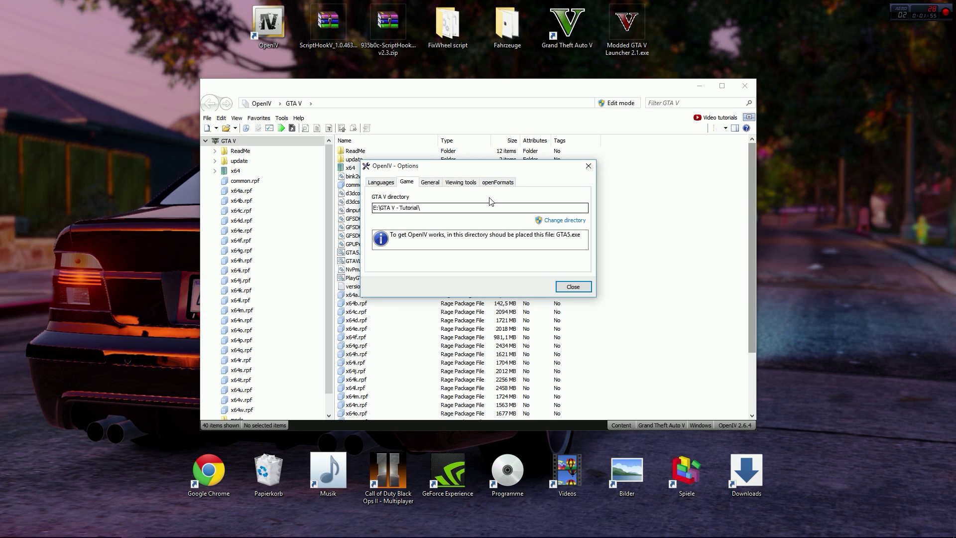
{"action": "left_click", "coordinate": [589, 165]}
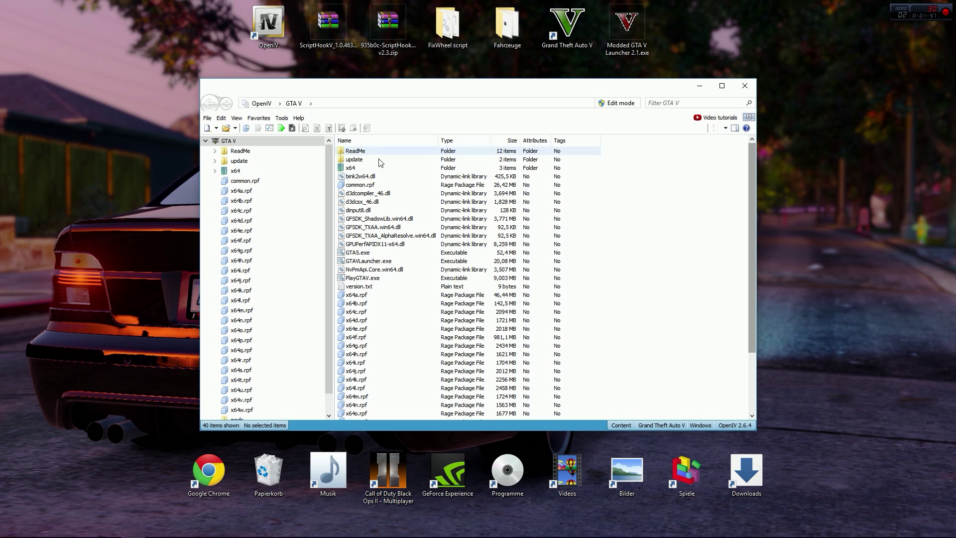
Look inside the mods folder in the GTA V file tree.
{"action": "scroll", "coordinate": [277, 274], "scroll_direction": "down", "scroll_amount": 2}
{"action": "left_click", "coordinate": [243, 402]}
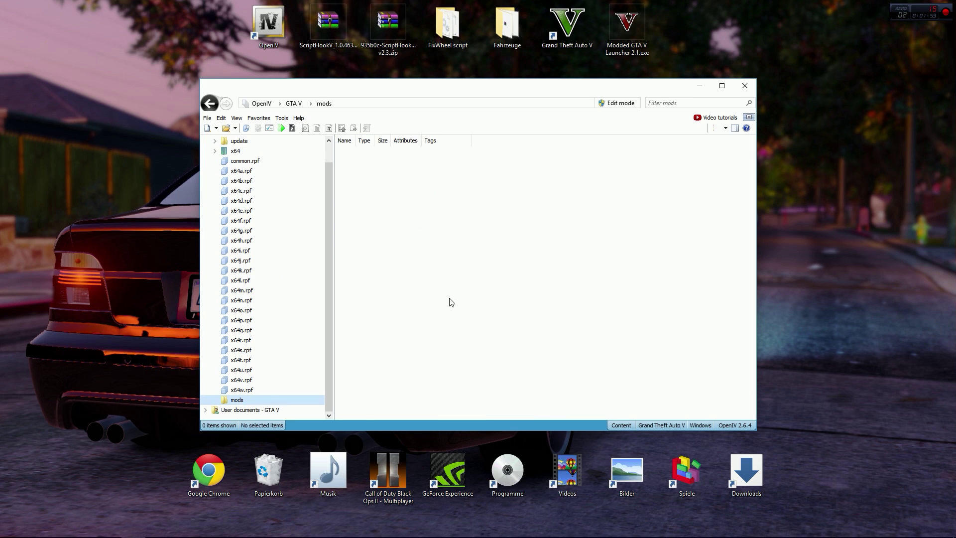
{"action": "scroll", "coordinate": [249, 344], "scroll_direction": "up", "scroll_amount": 1}
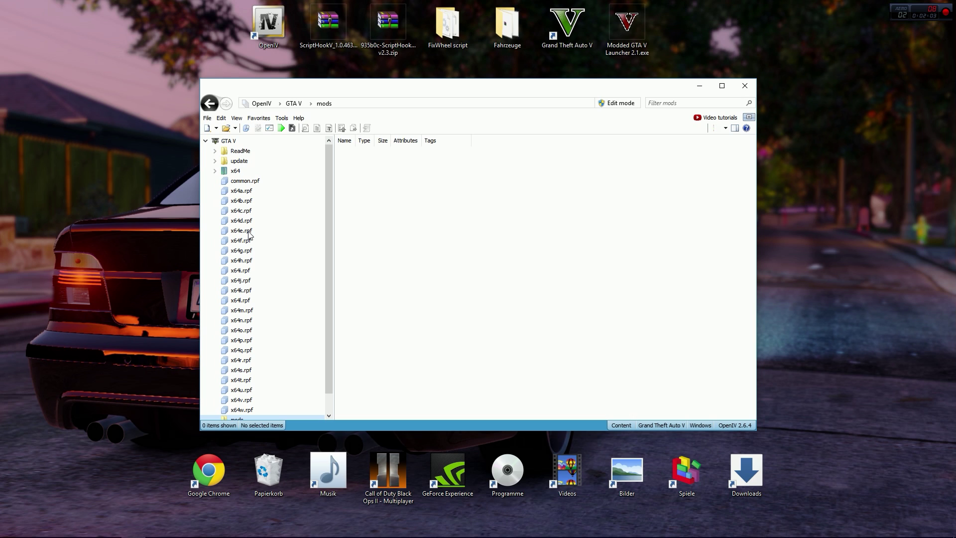
Open the x64f.rpf archive and enable edit mode.
{"action": "left_click", "coordinate": [239, 241]}
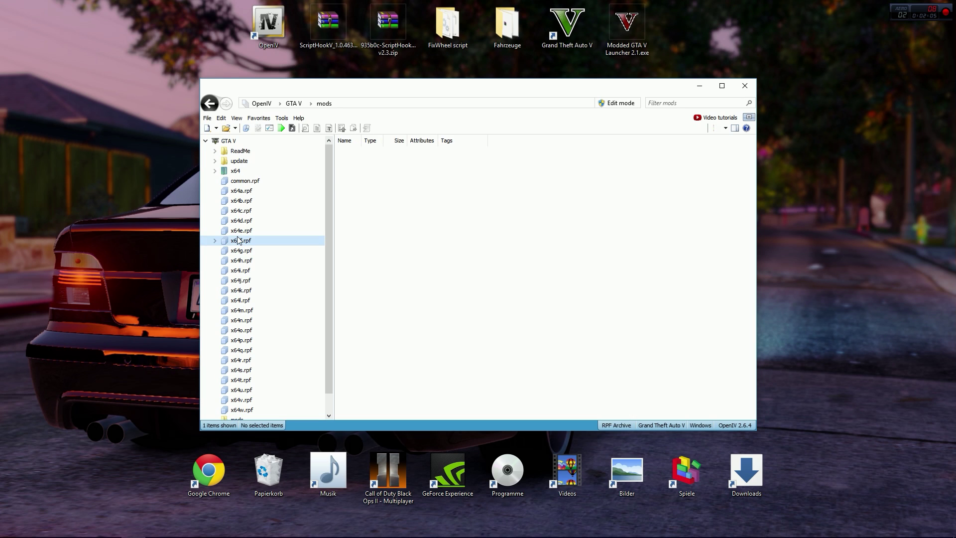
{"action": "left_click", "coordinate": [622, 105]}
{"action": "left_click", "coordinate": [521, 309]}
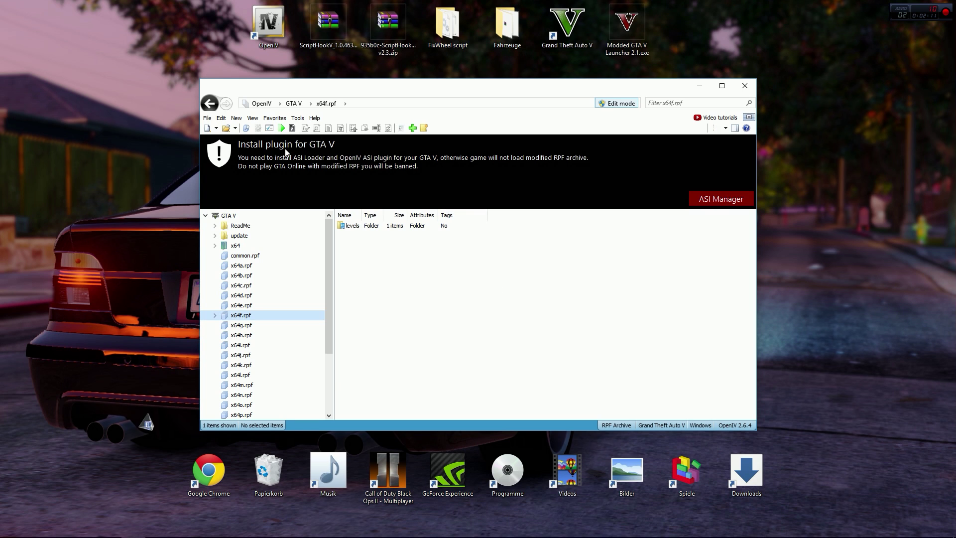
Uninstall and reinstall the ASI Loader, and install the OpenIV.ASI plugin for GTA V.
{"action": "left_click", "coordinate": [712, 198]}
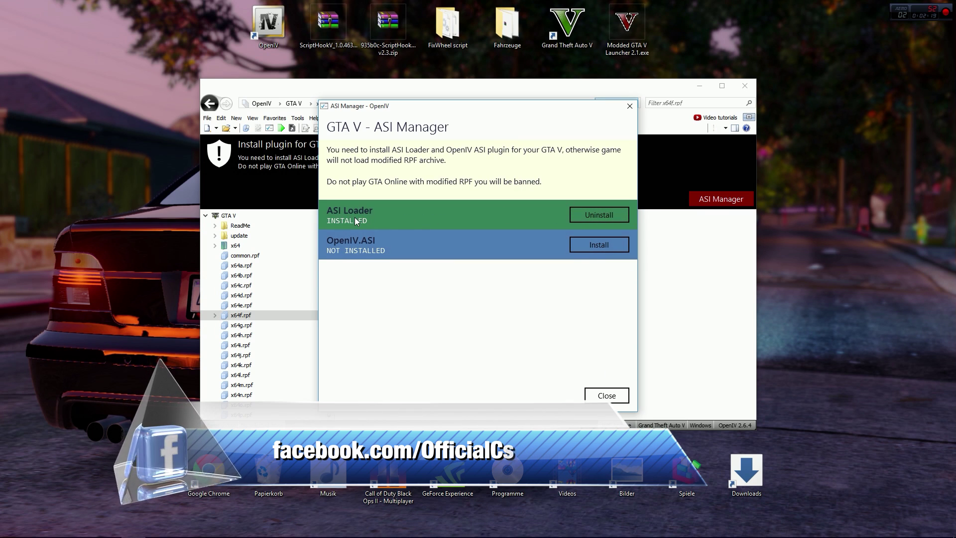
{"action": "left_click", "coordinate": [581, 213]}
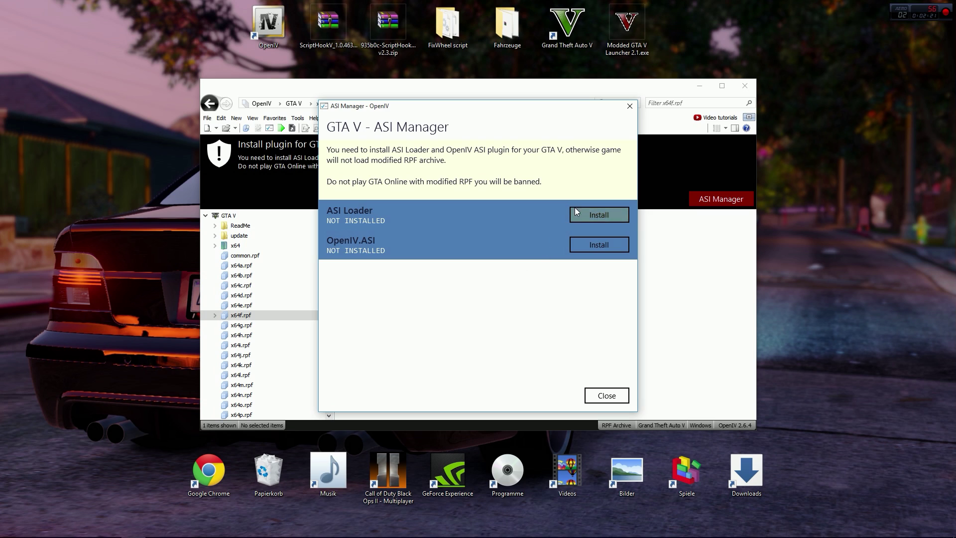
{"action": "left_click", "coordinate": [586, 211]}
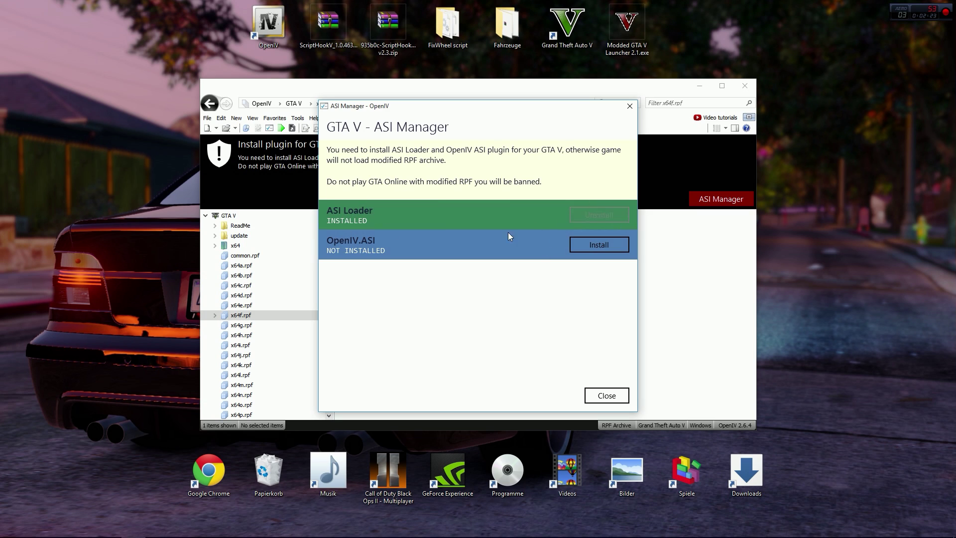
{"action": "left_click", "coordinate": [605, 245]}
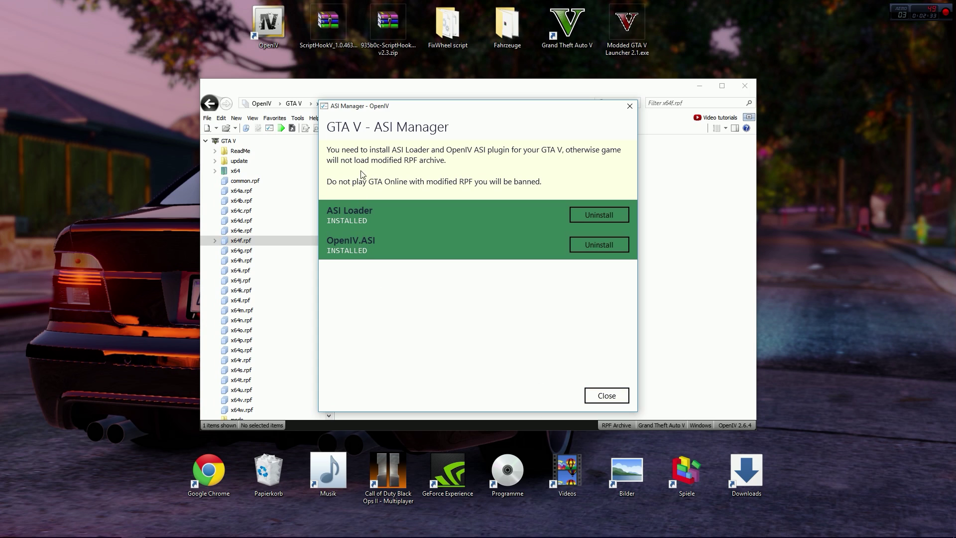
{"action": "left_click", "coordinate": [606, 398]}
Display the mods folder in edit mode and review the list of game archives.
{"action": "scroll", "coordinate": [294, 338], "scroll_direction": "down", "scroll_amount": 1}
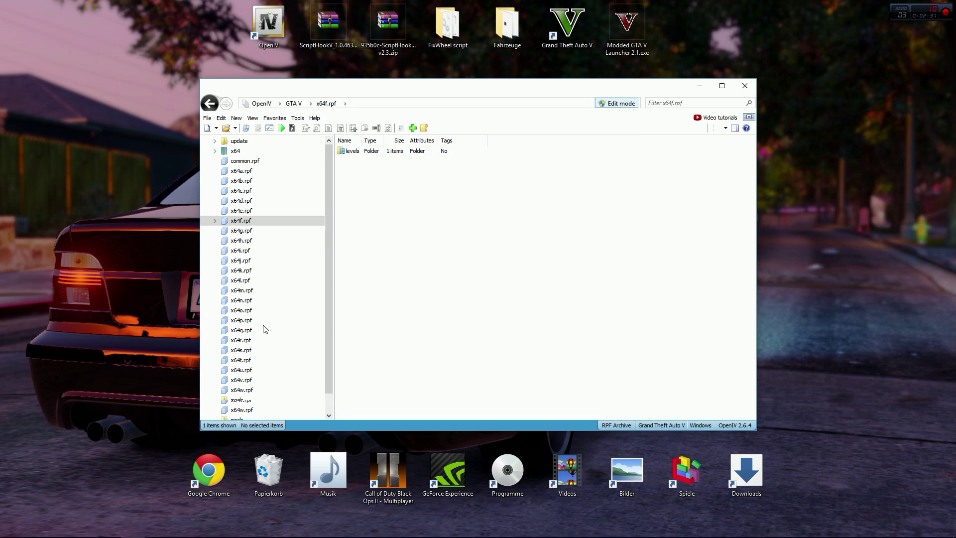
{"action": "left_click", "coordinate": [249, 401]}
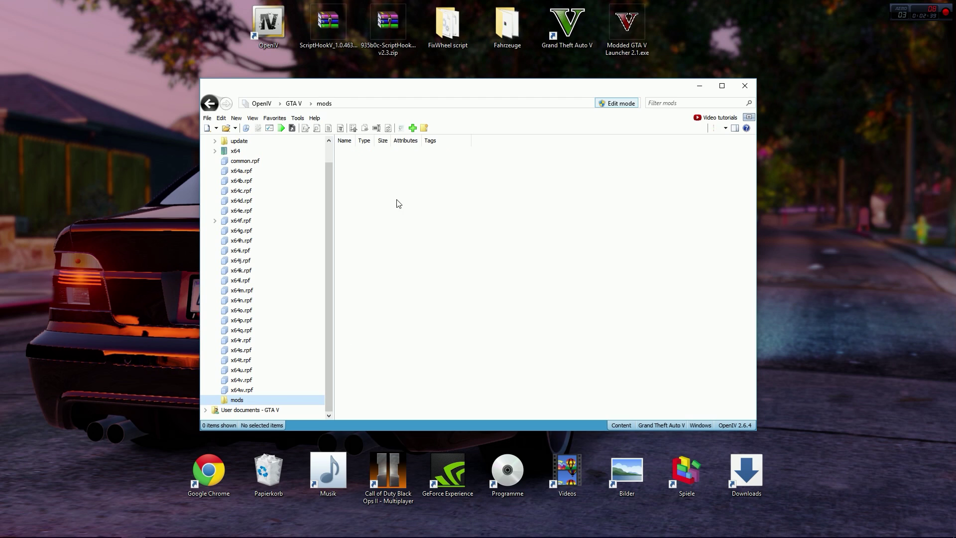
{"action": "left_click_drag", "start_coordinate": [557, 79], "coordinate": [554, 78]}
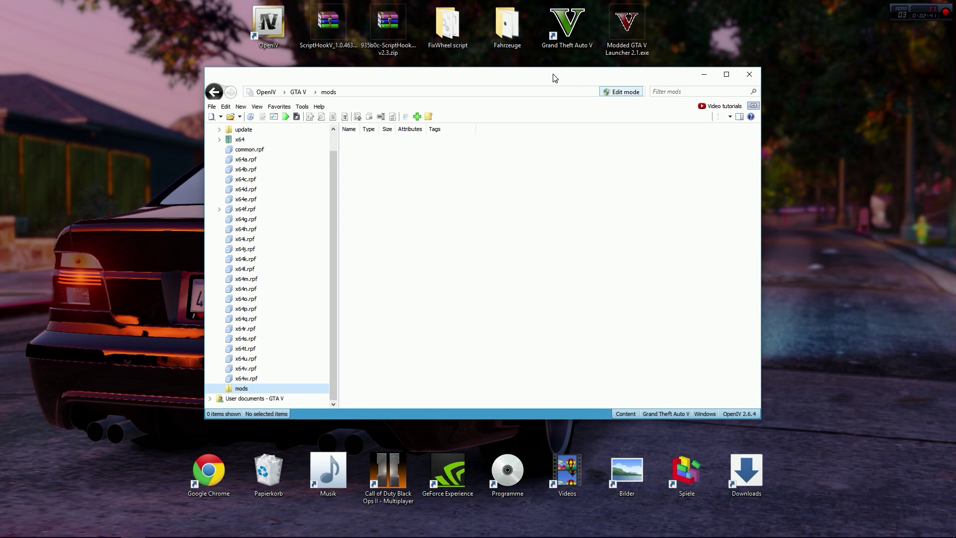
{"action": "scroll", "coordinate": [327, 224], "scroll_direction": "up", "scroll_amount": 1}
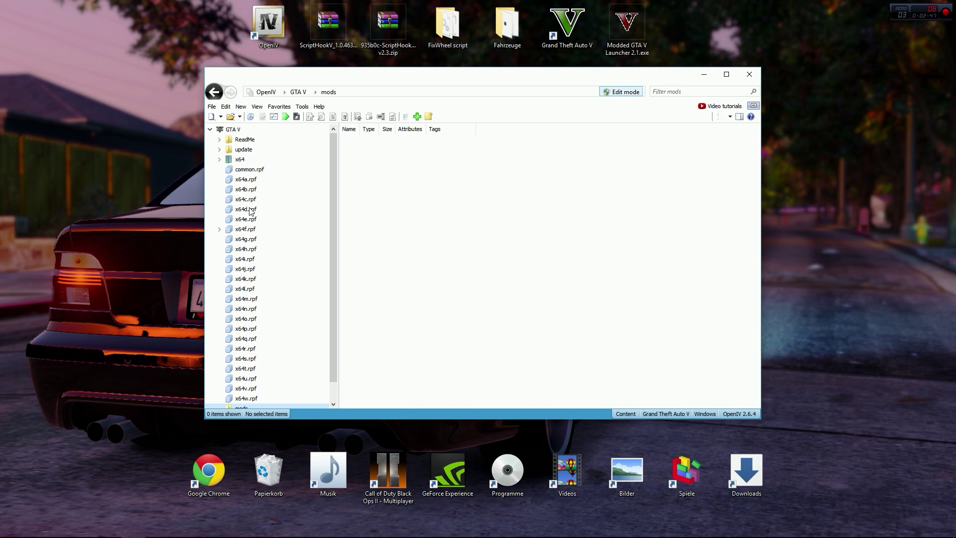
Switch to File Explorer and copy x64e.rpf from the GTA V - Tutorial folder into its mods folder.
{"action": "left_click", "coordinate": [704, 75]}
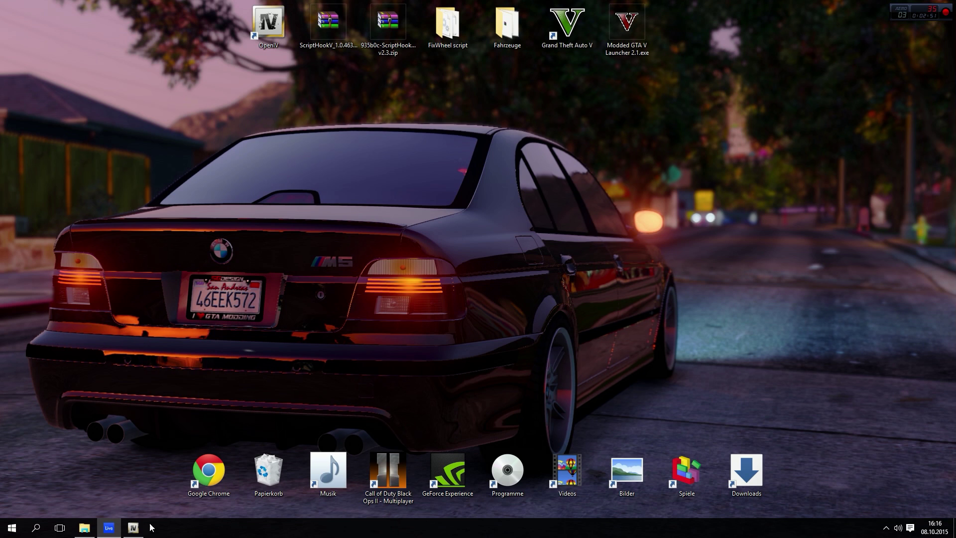
{"action": "left_click", "coordinate": [84, 528]}
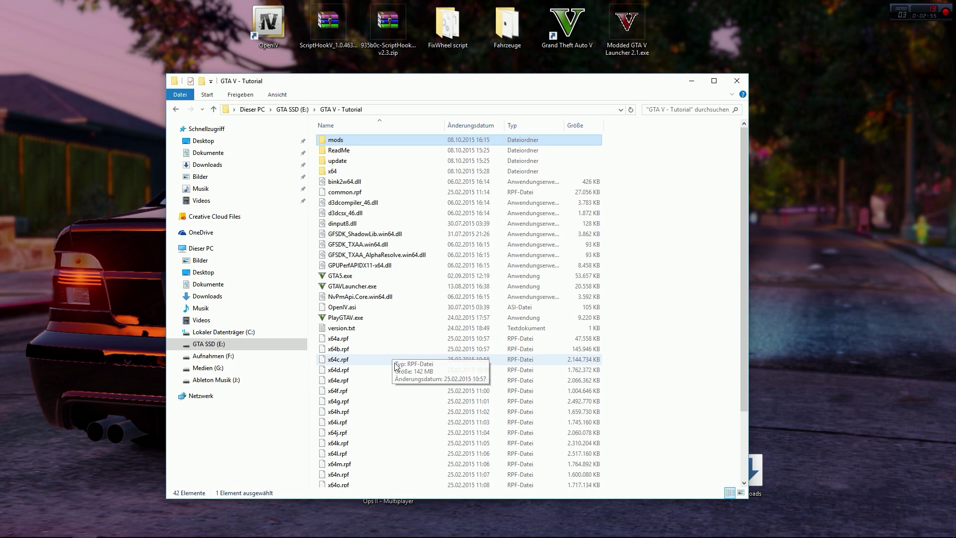
{"action": "scroll", "coordinate": [398, 361], "scroll_direction": "down", "scroll_amount": 1}
{"action": "left_click", "coordinate": [352, 356]}
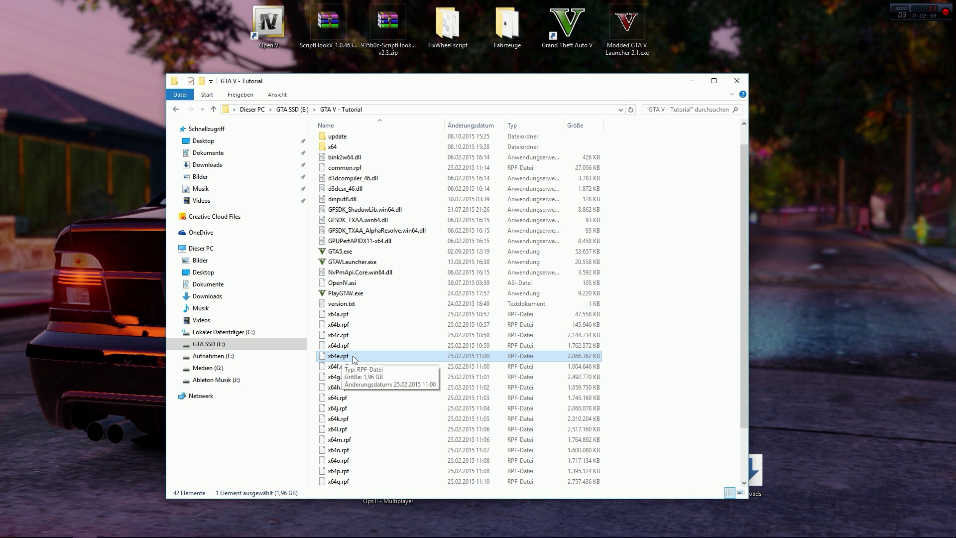
{"action": "right_click", "coordinate": [352, 356]}
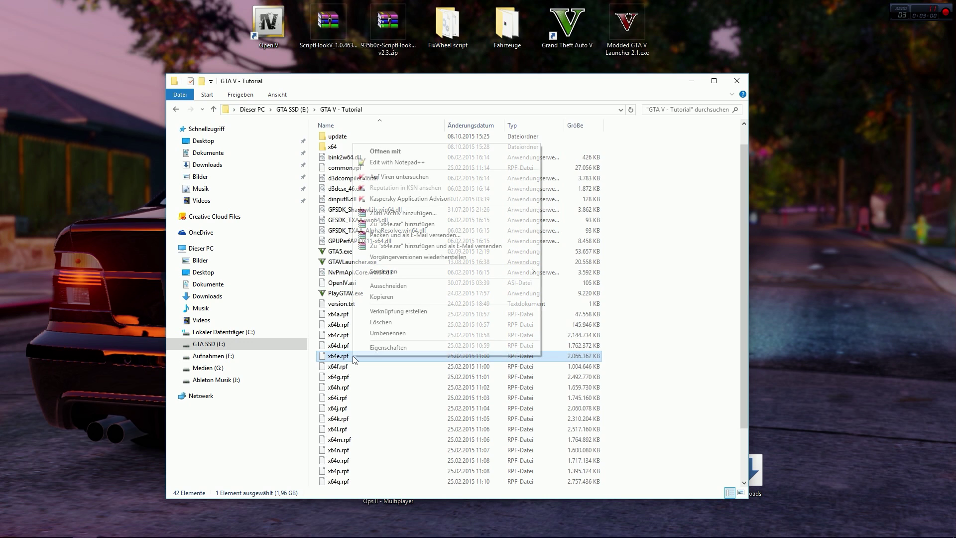
{"action": "left_click", "coordinate": [384, 300]}
{"action": "scroll", "coordinate": [341, 161], "scroll_direction": "up", "scroll_amount": 1}
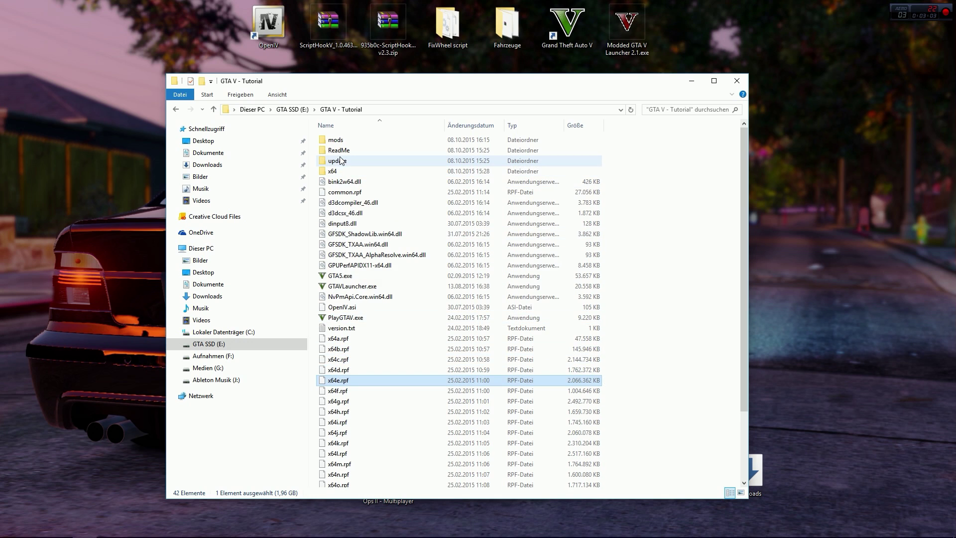
{"action": "double_click", "coordinate": [343, 142]}
{"action": "right_click", "coordinate": [343, 143]}
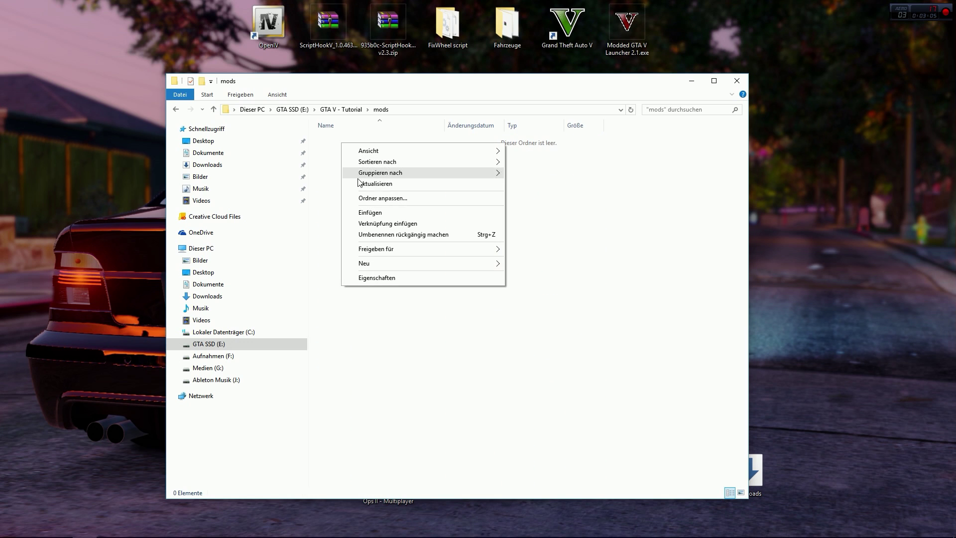
{"action": "left_click", "coordinate": [370, 213]}
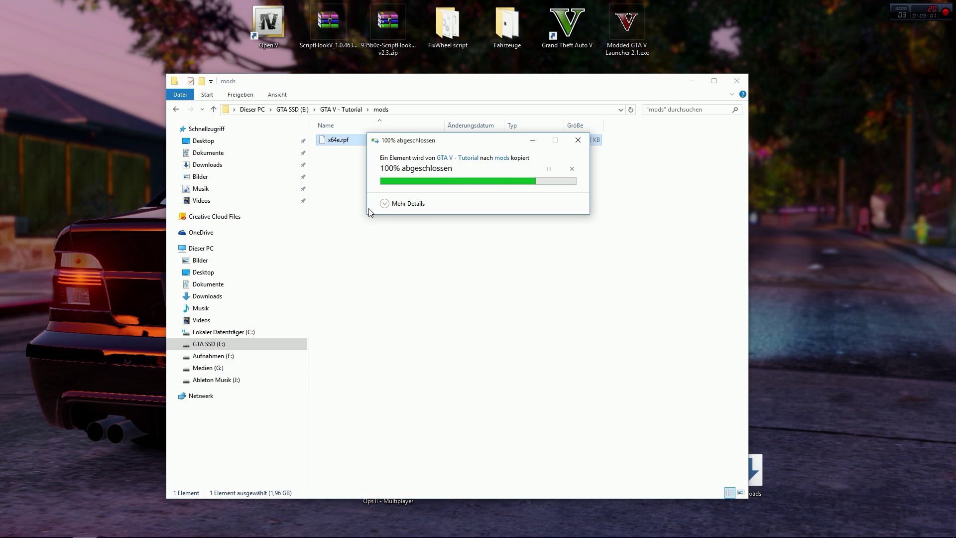
Go back to the GTA V - Tutorial folder, open x64\audio\sfx and select RESIDENT.rpf.
{"action": "key", "text": "BackSpace"}
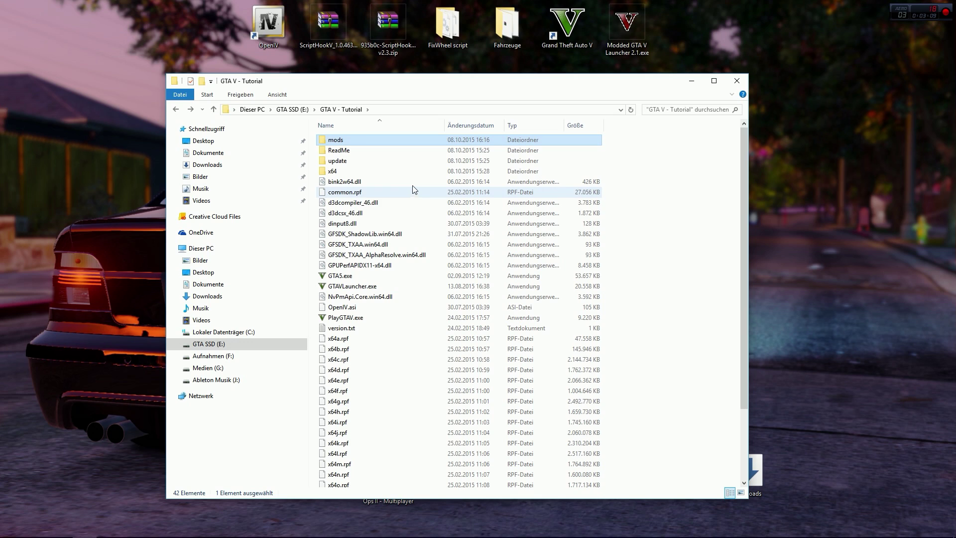
{"action": "double_click", "coordinate": [343, 172]}
{"action": "double_click", "coordinate": [337, 141]}
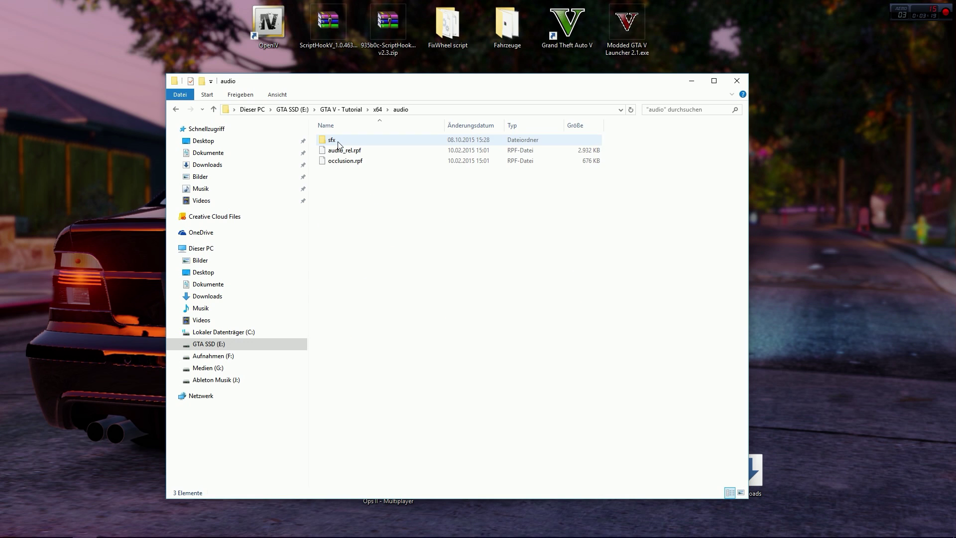
{"action": "double_click", "coordinate": [338, 143]}
{"action": "scroll", "coordinate": [361, 272], "scroll_direction": "down", "scroll_amount": 7}
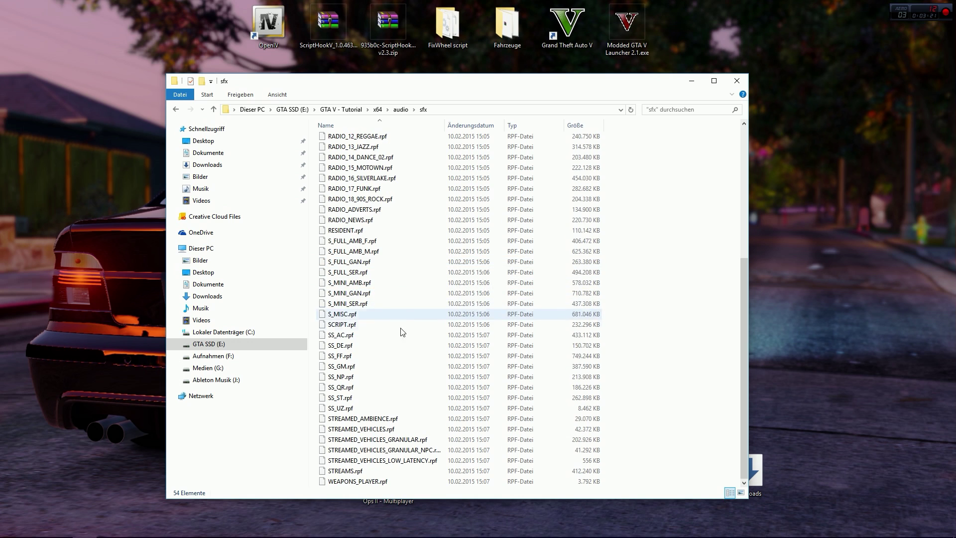
{"action": "scroll", "coordinate": [361, 273], "scroll_direction": "up", "scroll_amount": 2}
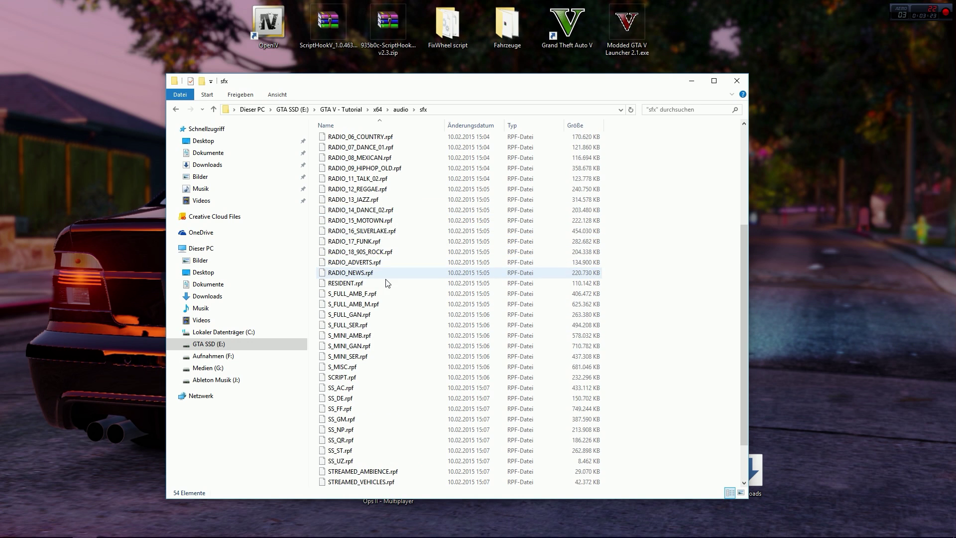
{"action": "left_click", "coordinate": [386, 282]}
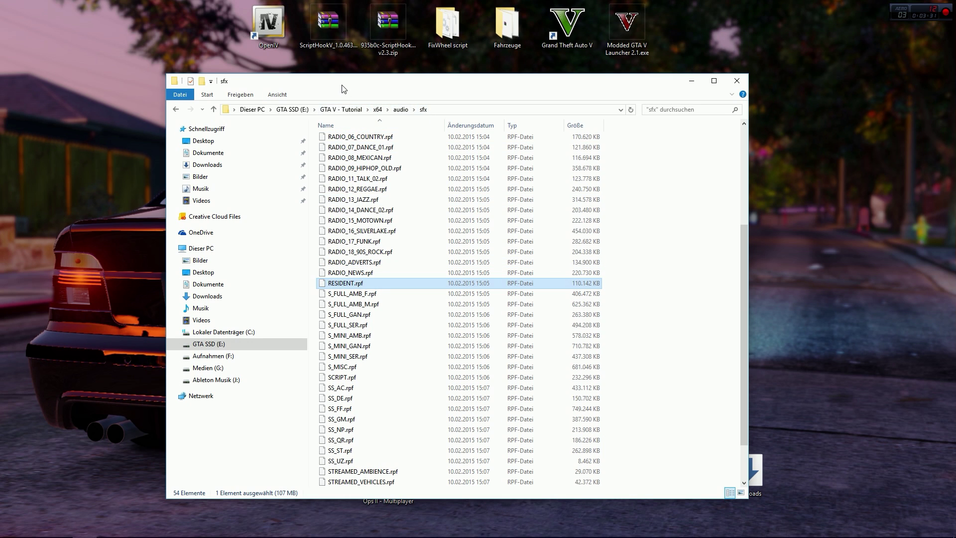
Open the GTA V - Tutorial mods folder on drive E: in a second window beside the sfx folder.
{"action": "left_click_drag", "start_coordinate": [370, 86], "coordinate": [213, 90]}
{"action": "double_click", "coordinate": [447, 25]}
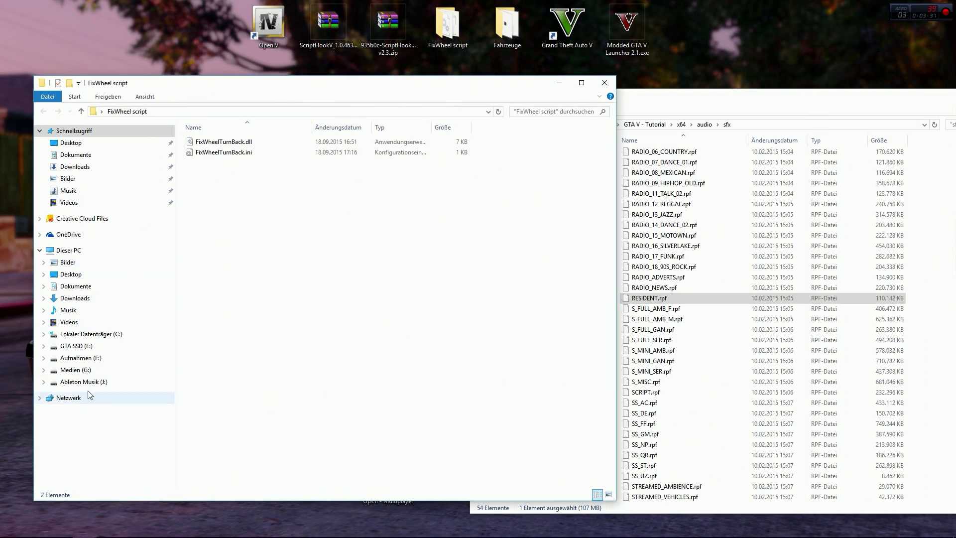
{"action": "left_click", "coordinate": [76, 345]}
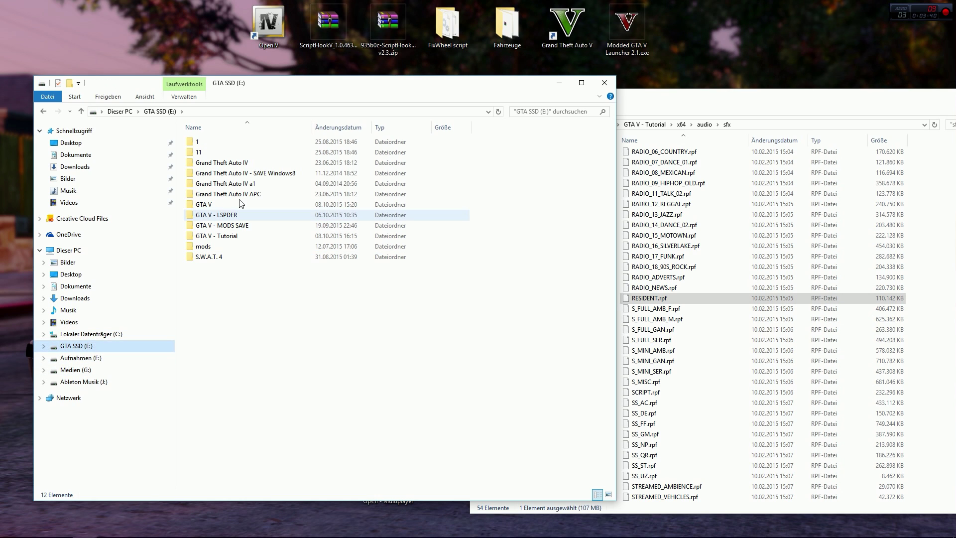
{"action": "double_click", "coordinate": [239, 236]}
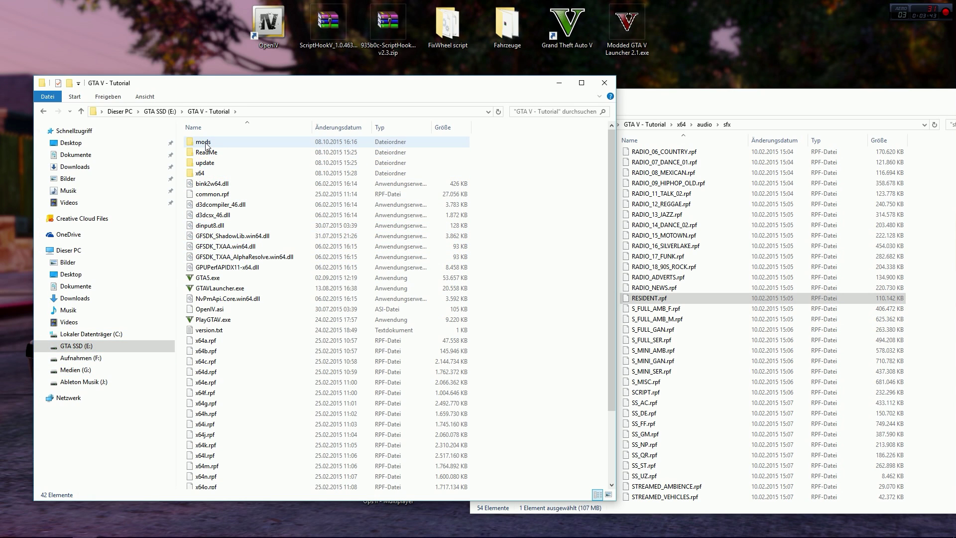
{"action": "double_click", "coordinate": [240, 143]}
Create a folder named x64 in the mods folder.
{"action": "right_click", "coordinate": [334, 260]}
{"action": "mouse_move", "coordinate": [457, 379]}
{"action": "left_click", "coordinate": [498, 381]}
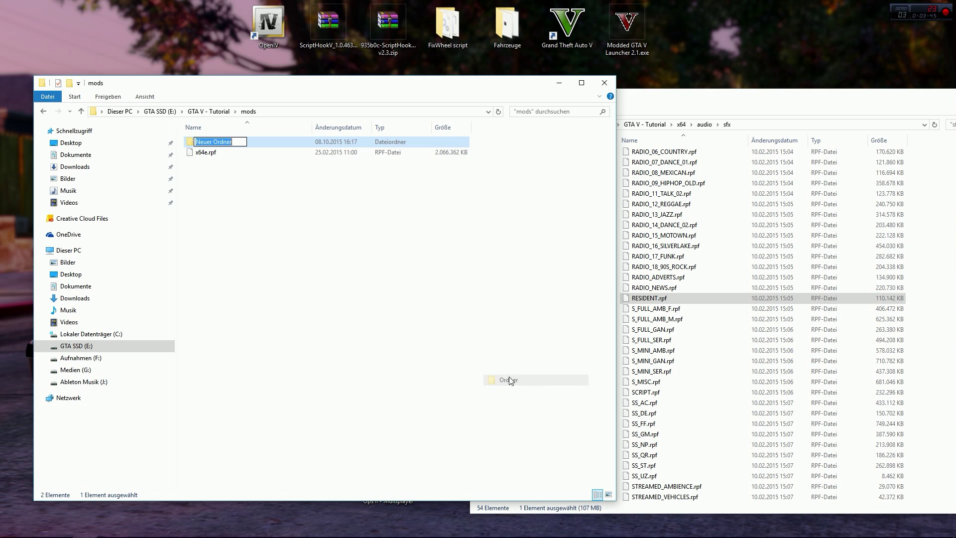
{"action": "type", "text": "x64"}
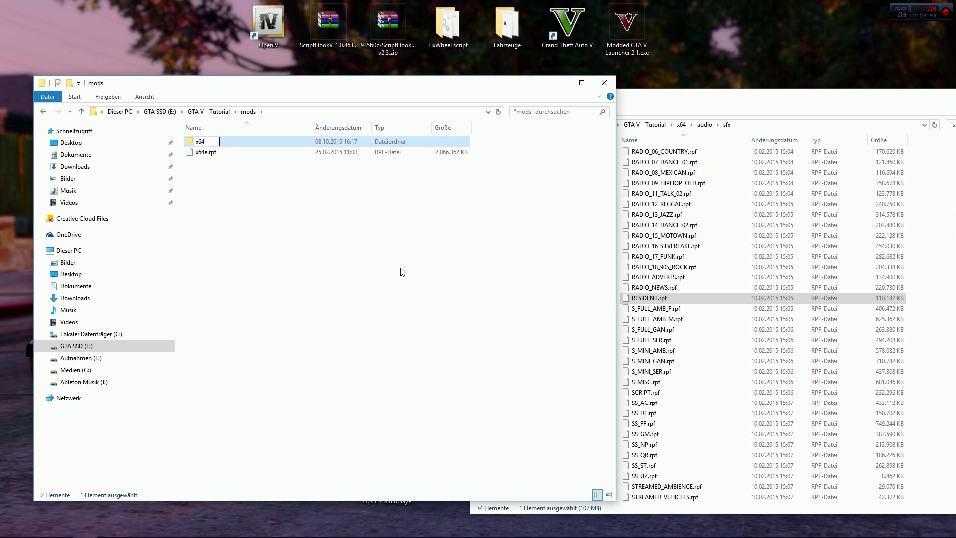
{"action": "left_click", "coordinate": [402, 272]}
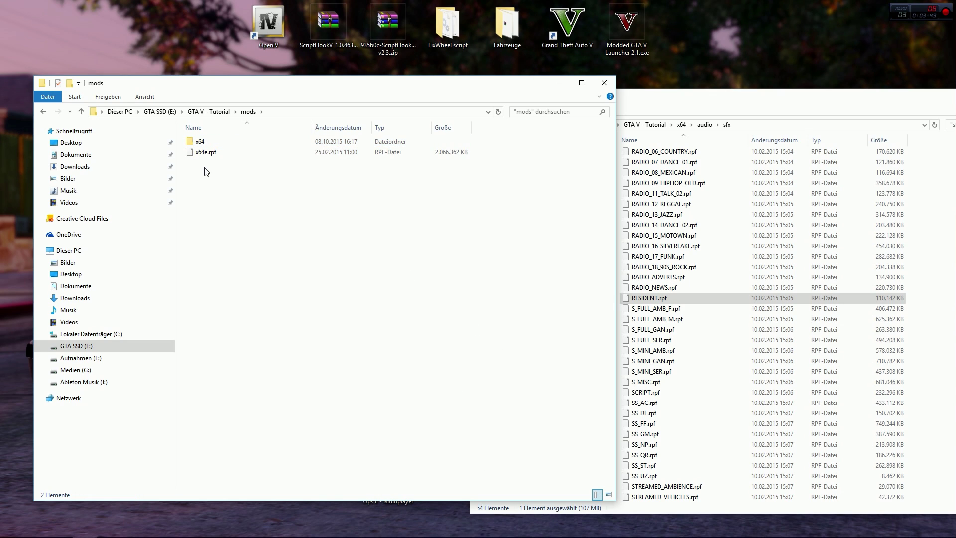
Create a folder named audio inside the x64 folder in mods.
{"action": "double_click", "coordinate": [201, 141]}
{"action": "right_click", "coordinate": [240, 210]}
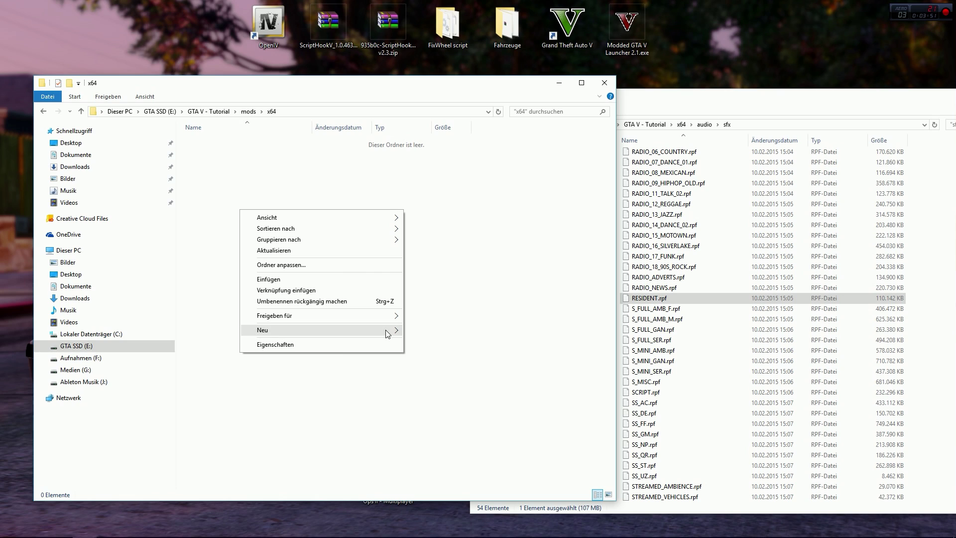
{"action": "mouse_move", "coordinate": [393, 331]}
{"action": "left_click", "coordinate": [432, 331]}
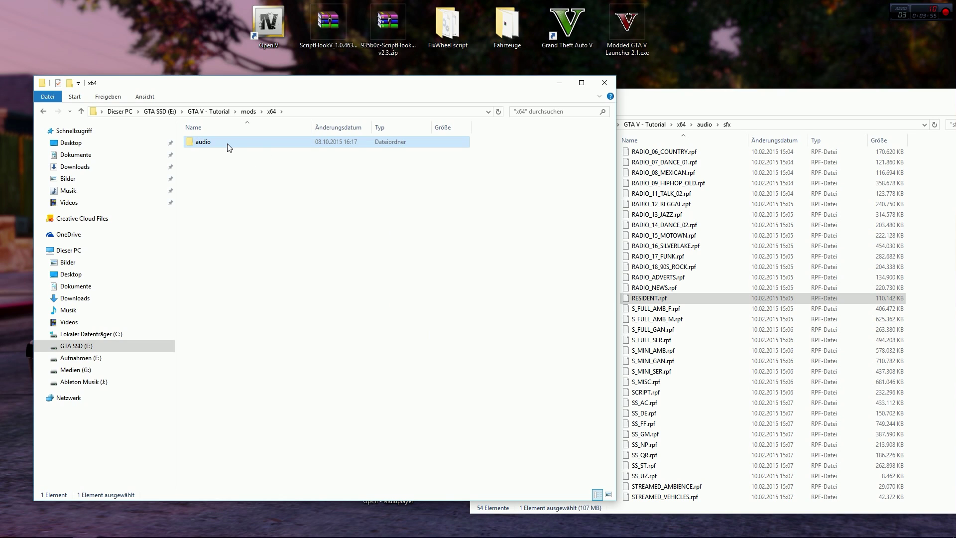
Create a folder named afx inside the audio folder under mods\x64.
{"action": "double_click", "coordinate": [227, 143]}
{"action": "right_click", "coordinate": [288, 202]}
{"action": "mouse_move", "coordinate": [406, 325]}
{"action": "left_click", "coordinate": [475, 324]}
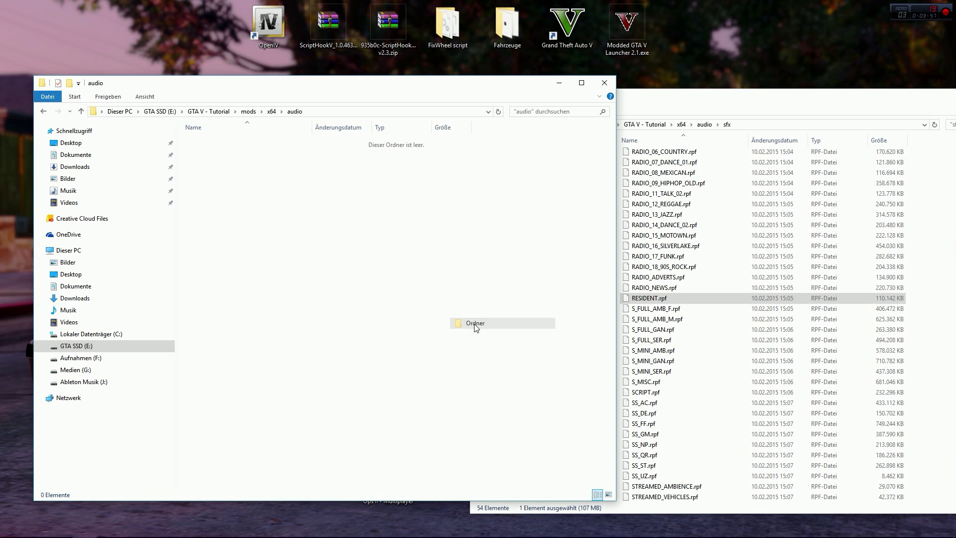
{"action": "key", "text": "Return"}
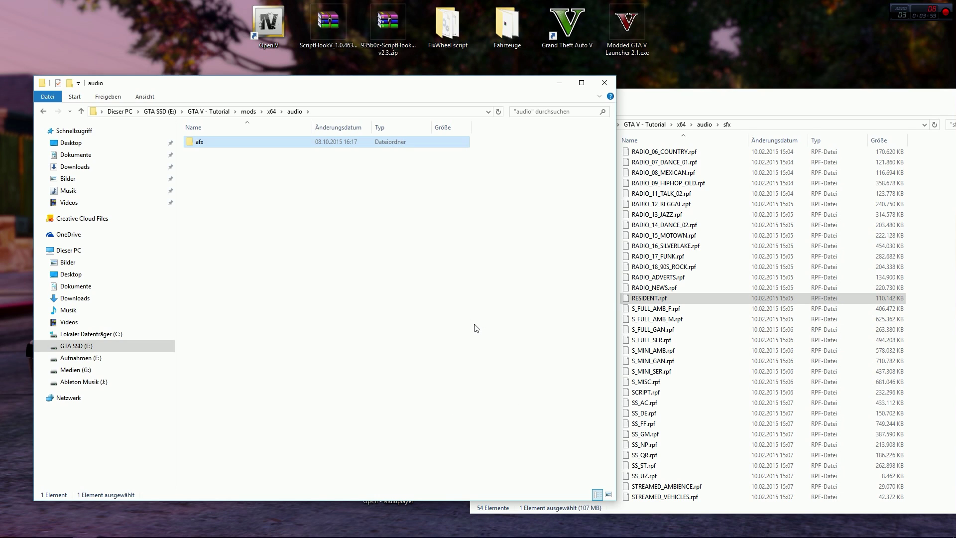
Rename the afx folder as sfx.
{"action": "right_click", "coordinate": [300, 141]}
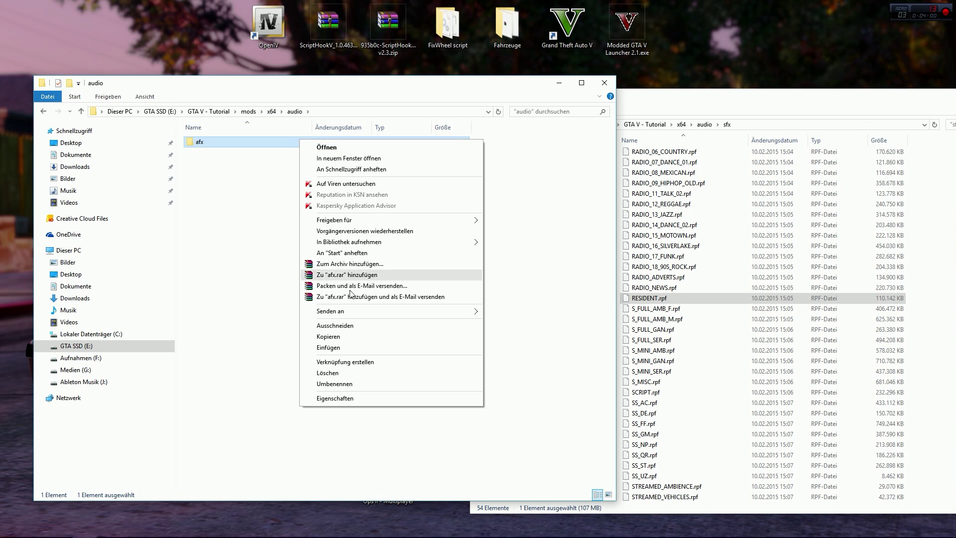
{"action": "left_click", "coordinate": [361, 381]}
{"action": "type", "text": "sfx"}
{"action": "key", "text": "Return"}
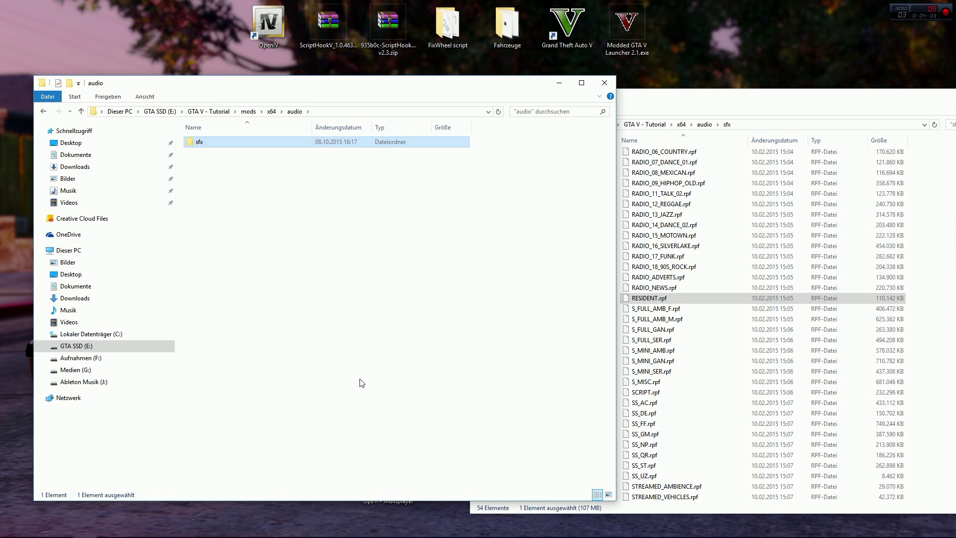
{"action": "left_click", "coordinate": [393, 205]}
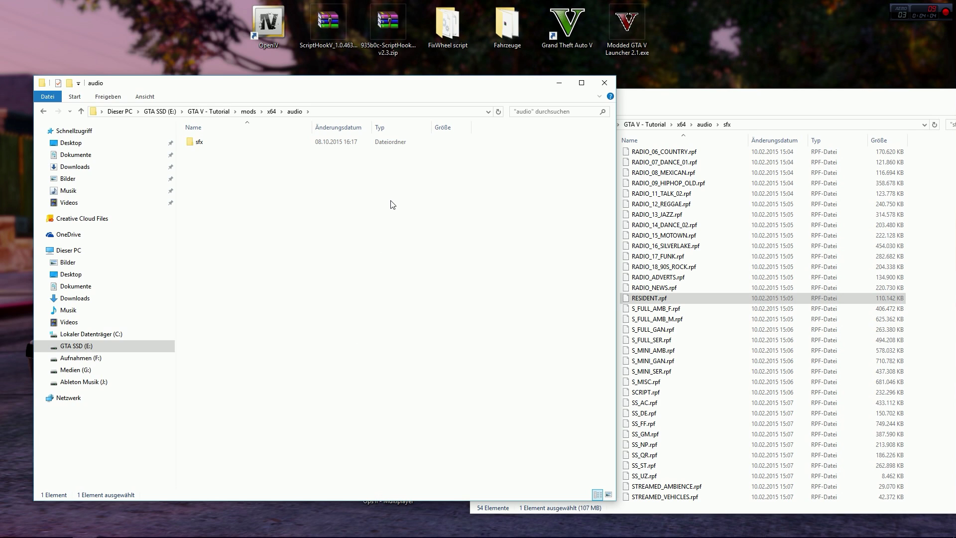
Copy RESIDENT.rpf from the game's original sfx folder into mods\x64\audio\sfx.
{"action": "left_click", "coordinate": [651, 299]}
{"action": "right_click", "coordinate": [651, 299]}
{"action": "left_click", "coordinate": [691, 450]}
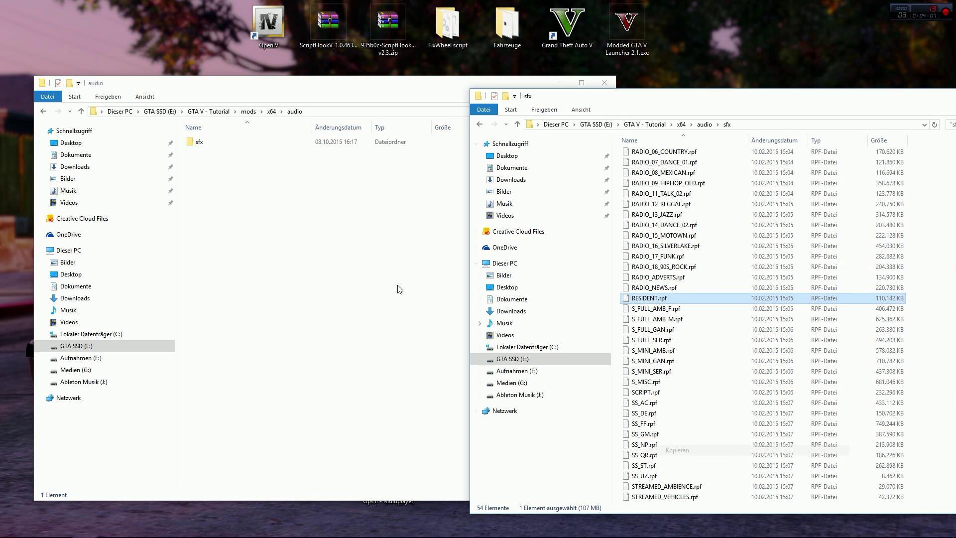
{"action": "right_click", "coordinate": [331, 265]}
{"action": "double_click", "coordinate": [208, 143]}
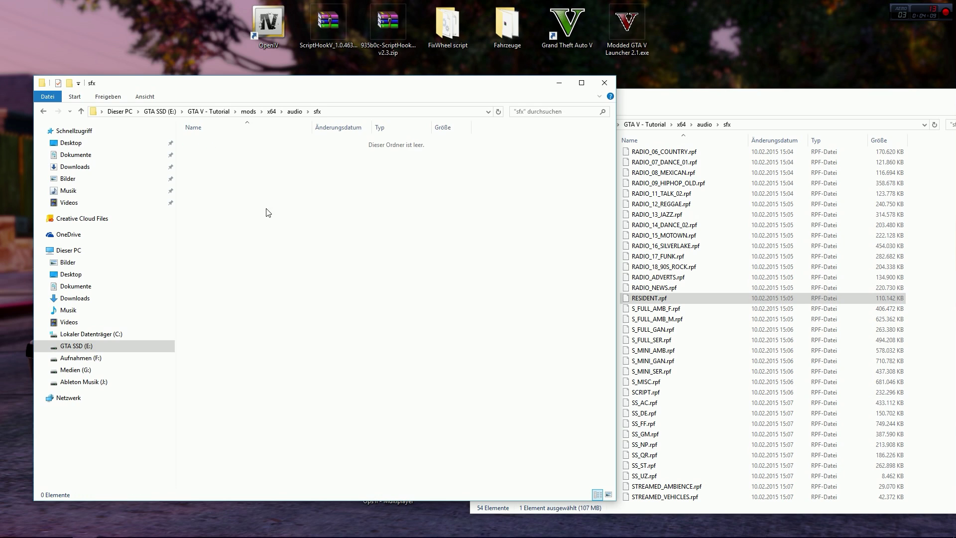
{"action": "right_click", "coordinate": [266, 208]}
{"action": "left_click", "coordinate": [309, 282]}
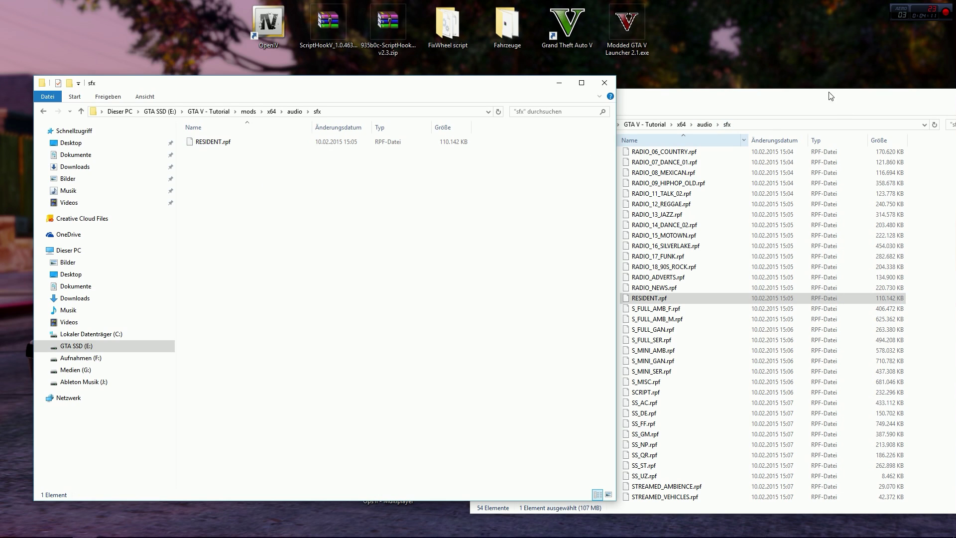
Go up to the game's x64 folder in the original sfx window and close that window.
{"action": "left_click_drag", "start_coordinate": [828, 101], "coordinate": [581, 84]}
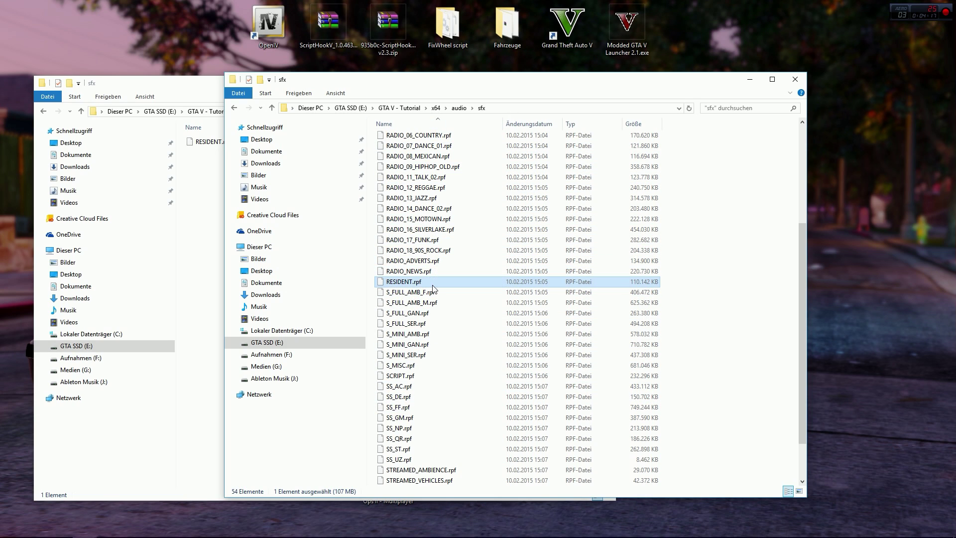
{"action": "left_click", "coordinate": [436, 108]}
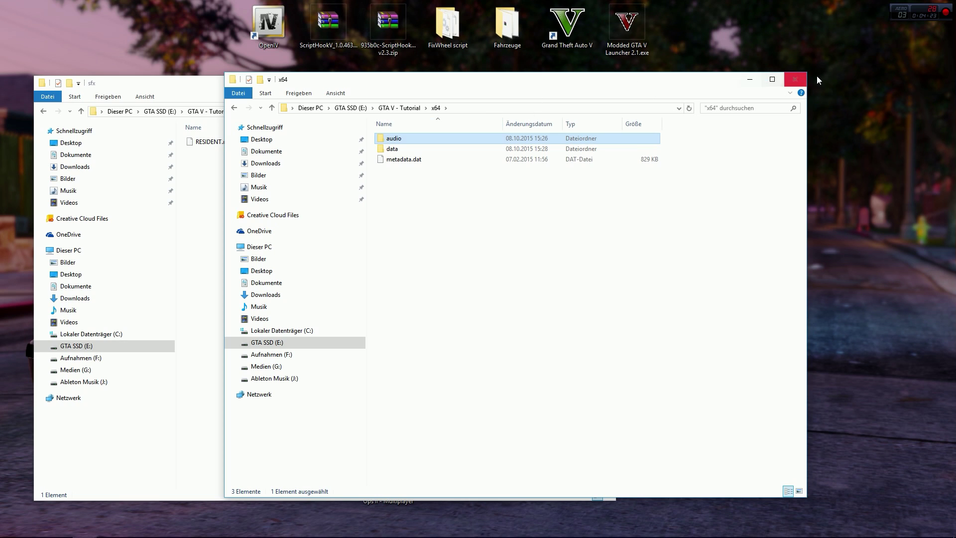
{"action": "left_click_drag", "start_coordinate": [675, 87], "coordinate": [764, 85]}
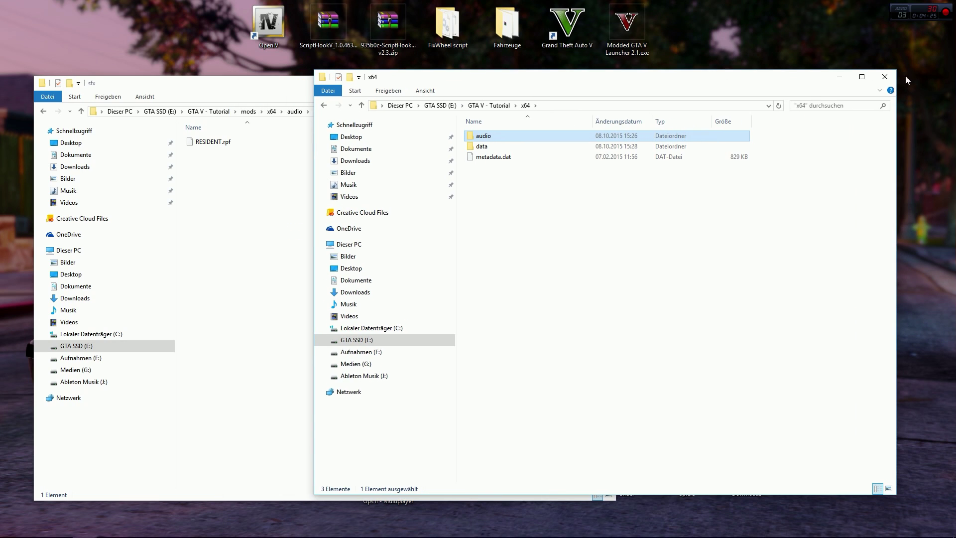
{"action": "left_click", "coordinate": [885, 78]}
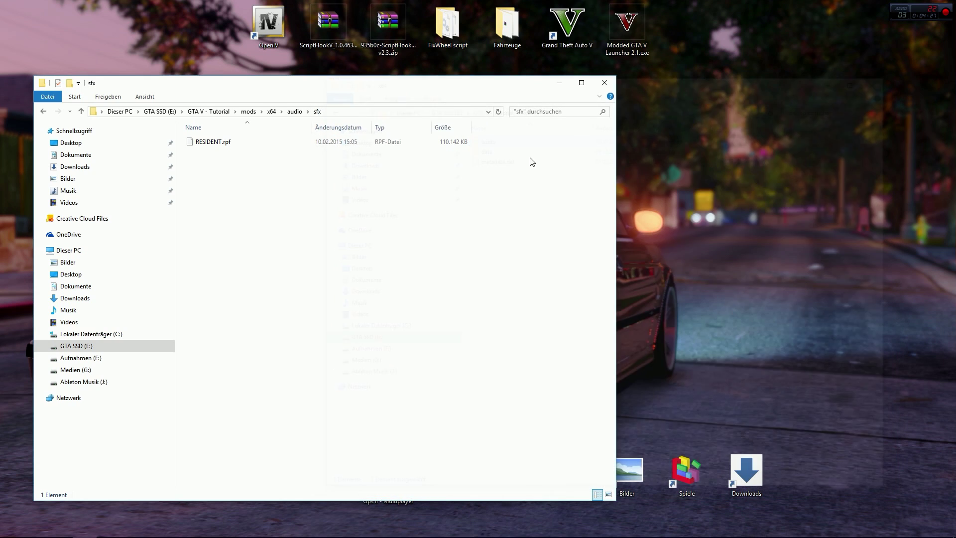
Return to the GTA V - Tutorial folder in the remaining window and reposition the window on the desktop.
{"action": "left_click_drag", "start_coordinate": [248, 89], "coordinate": [422, 109]}
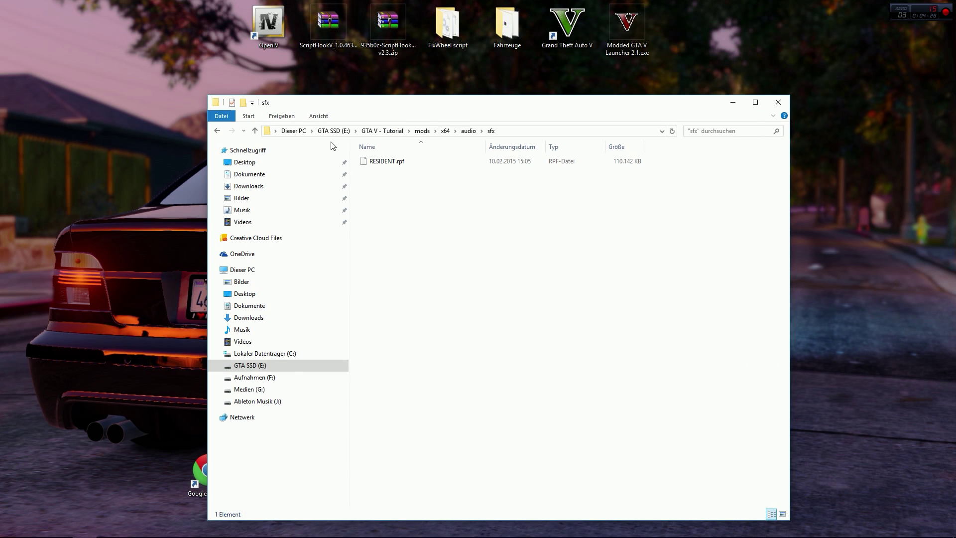
{"action": "left_click", "coordinate": [374, 132]}
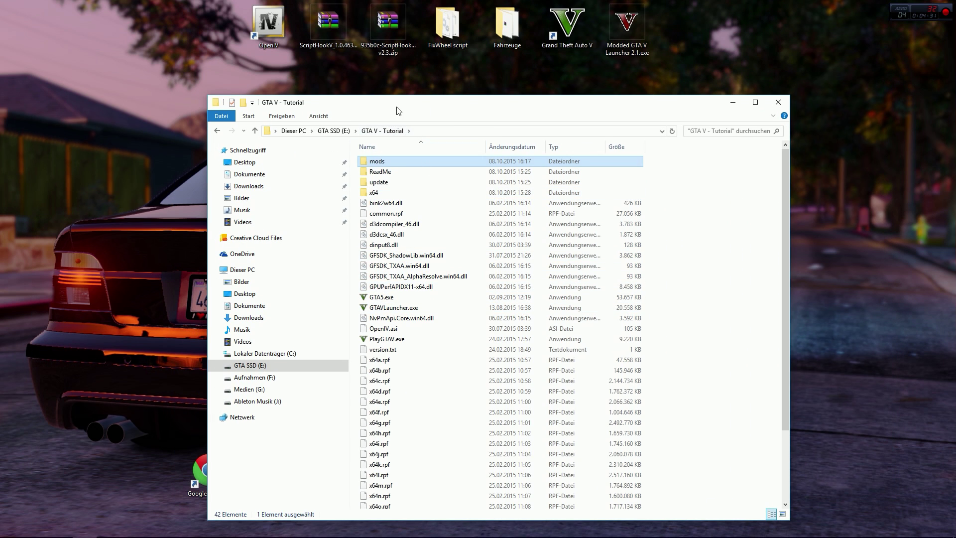
{"action": "left_click_drag", "start_coordinate": [397, 110], "coordinate": [377, 79]}
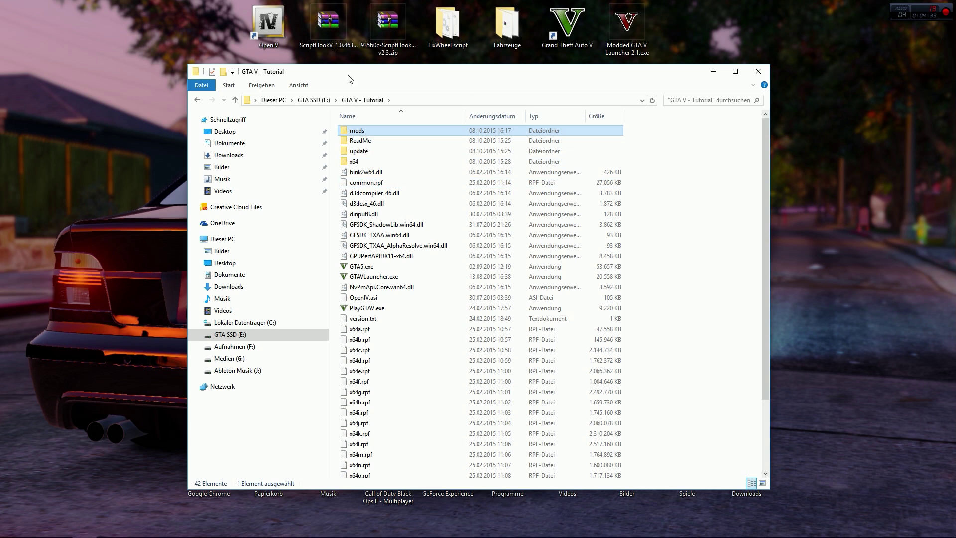
Extract dinput8.dll, NativeTrainer.asi and ScriptHookV.dll from the bin folder of ScriptHookV_1.0.463.1.zip into GTA V - Tutorial, replacing the existing dinput8.dll.
{"action": "left_click", "coordinate": [327, 38]}
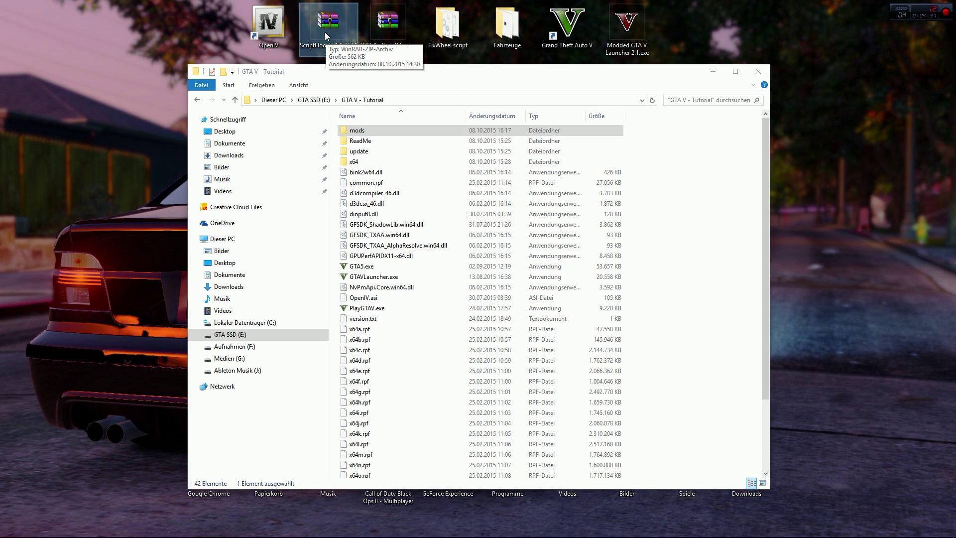
{"action": "double_click", "coordinate": [325, 33]}
{"action": "left_click_drag", "start_coordinate": [415, 74], "coordinate": [603, 81]}
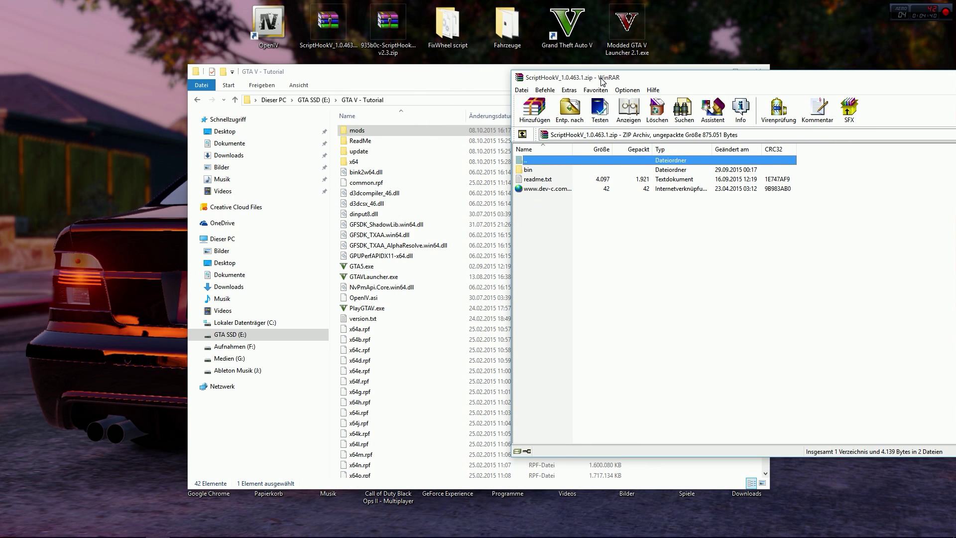
{"action": "double_click", "coordinate": [530, 171]}
{"action": "left_click_drag", "start_coordinate": [614, 227], "coordinate": [542, 170]}
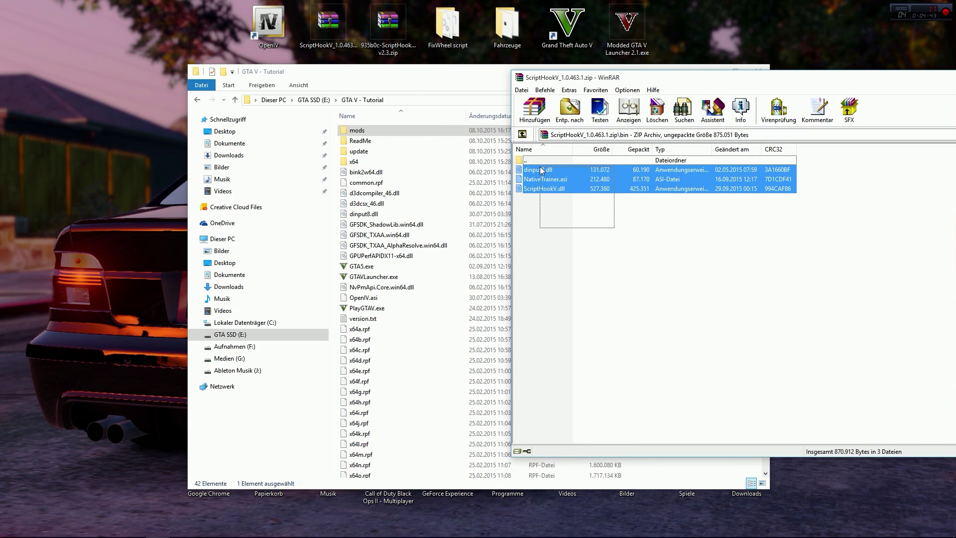
{"action": "left_click_drag", "start_coordinate": [547, 81], "coordinate": [746, 36]}
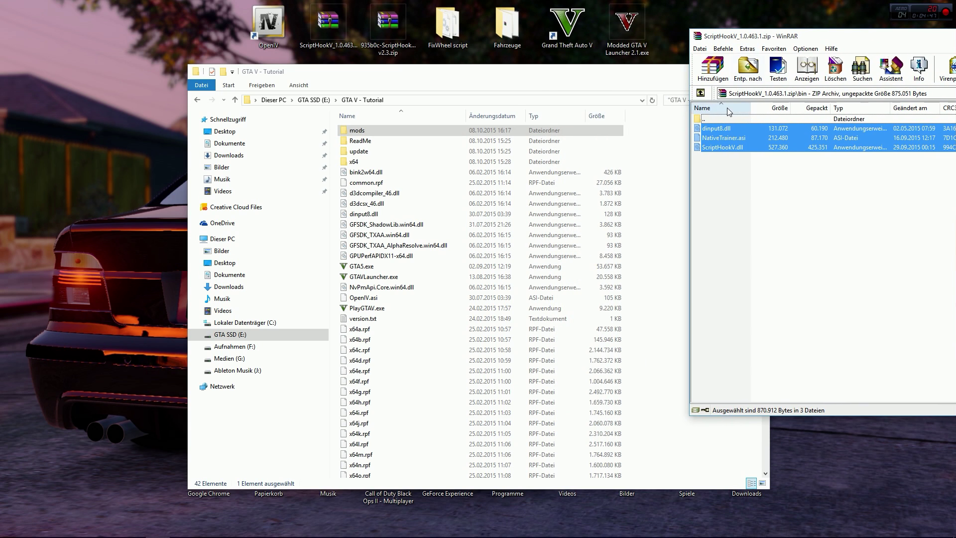
{"action": "left_click_drag", "start_coordinate": [639, 201], "coordinate": [646, 197]}
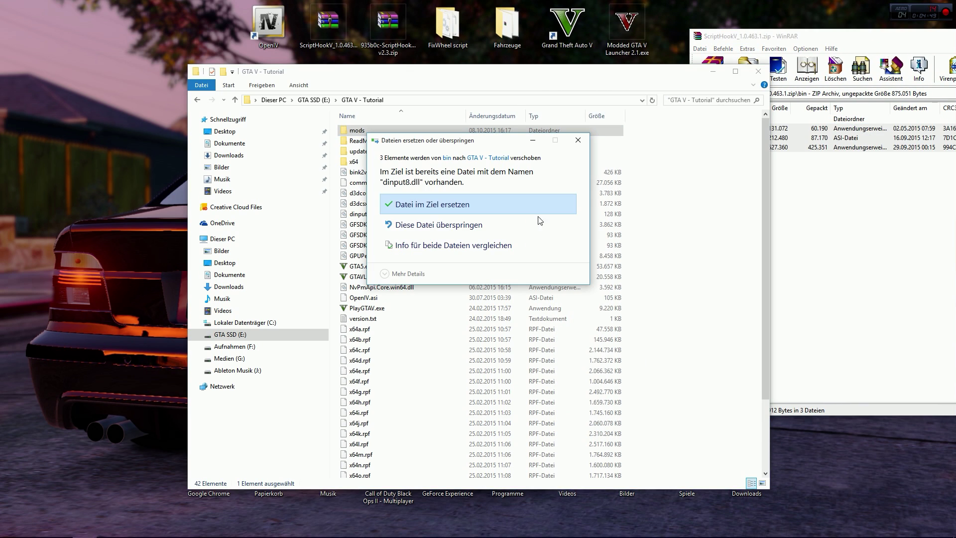
{"action": "left_click", "coordinate": [455, 212]}
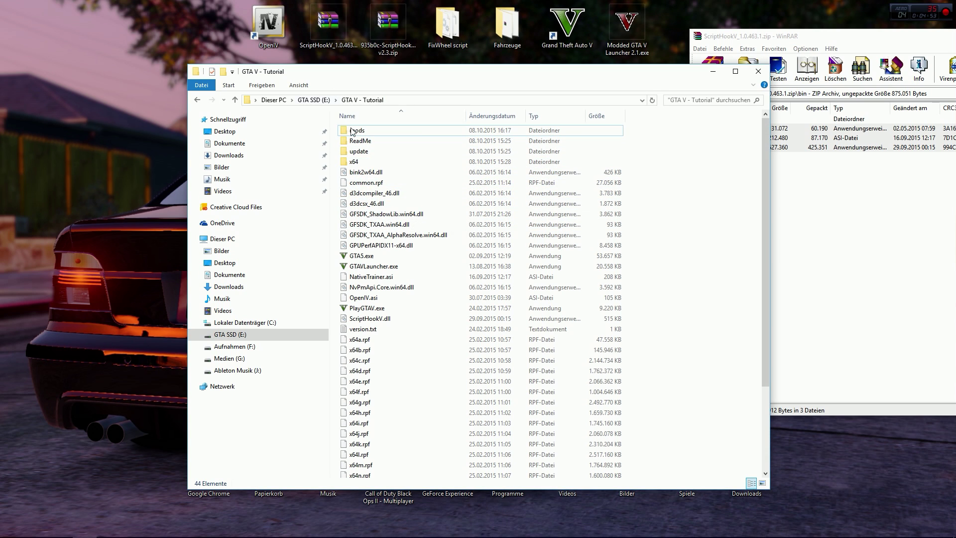
Reposition the game folder and ScriptHookV archive windows, and close the archive.
{"action": "left_click_drag", "start_coordinate": [392, 74], "coordinate": [339, 75]}
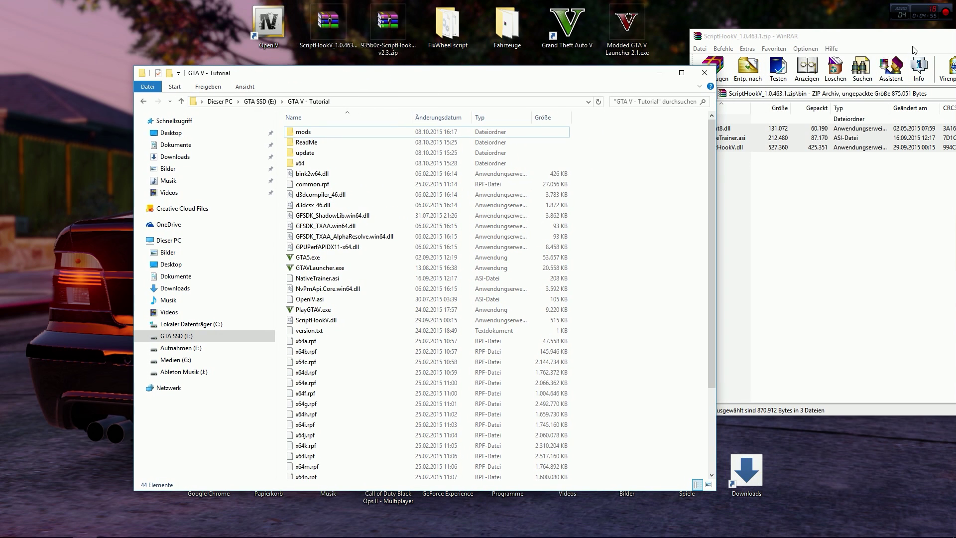
{"action": "left_click_drag", "start_coordinate": [893, 41], "coordinate": [448, 96]}
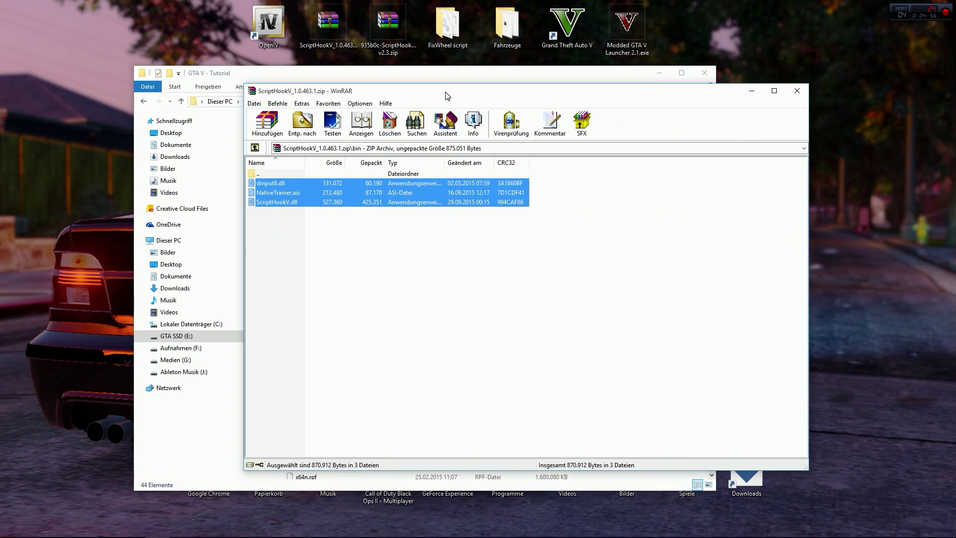
{"action": "left_click", "coordinate": [798, 94]}
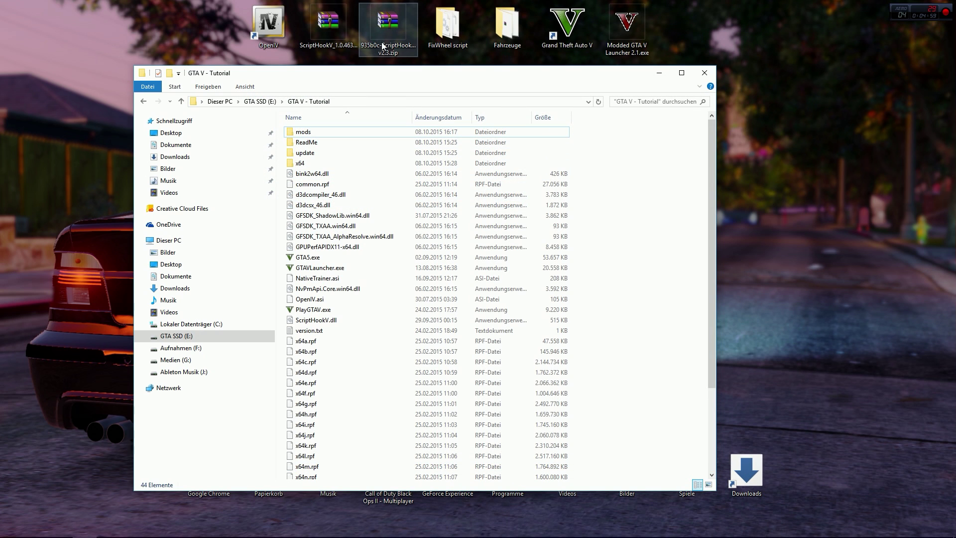
Open the ScriptHookVDotNet v2.3 archive and extract ScriptHookVDotNet.asi and ScriptHookVDotNet.dll into the GTA V - Tutorial folder.
{"action": "left_click", "coordinate": [395, 33]}
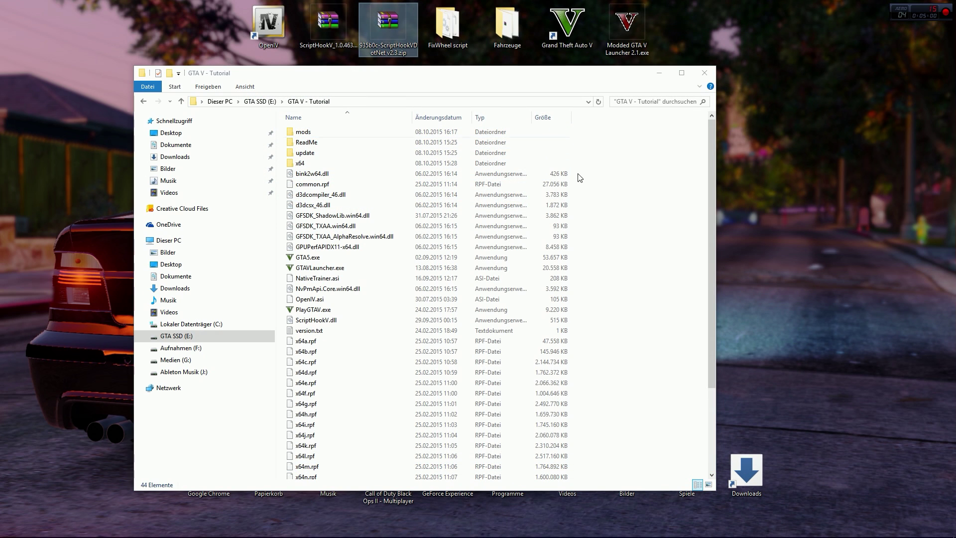
{"action": "left_click", "coordinate": [450, 47]}
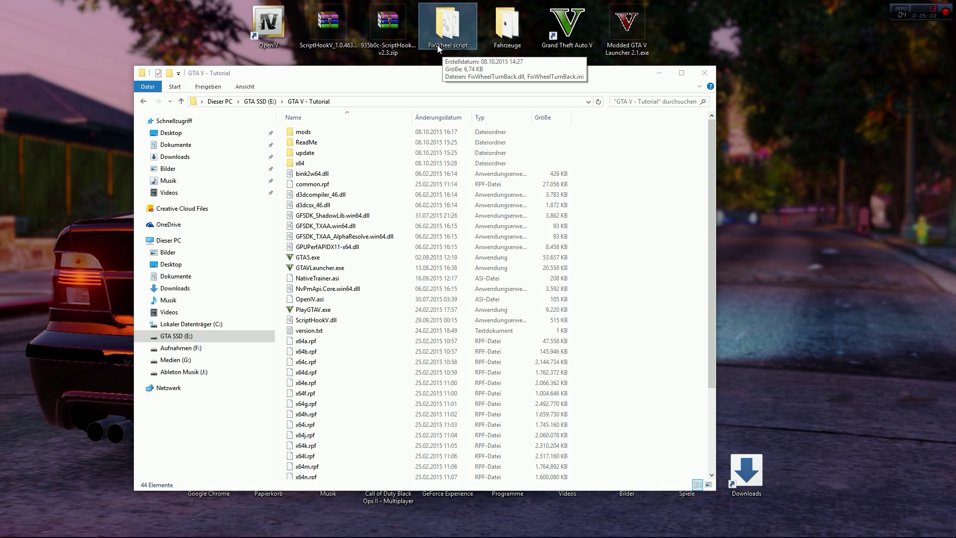
{"action": "left_click", "coordinate": [388, 39]}
{"action": "double_click", "coordinate": [388, 39]}
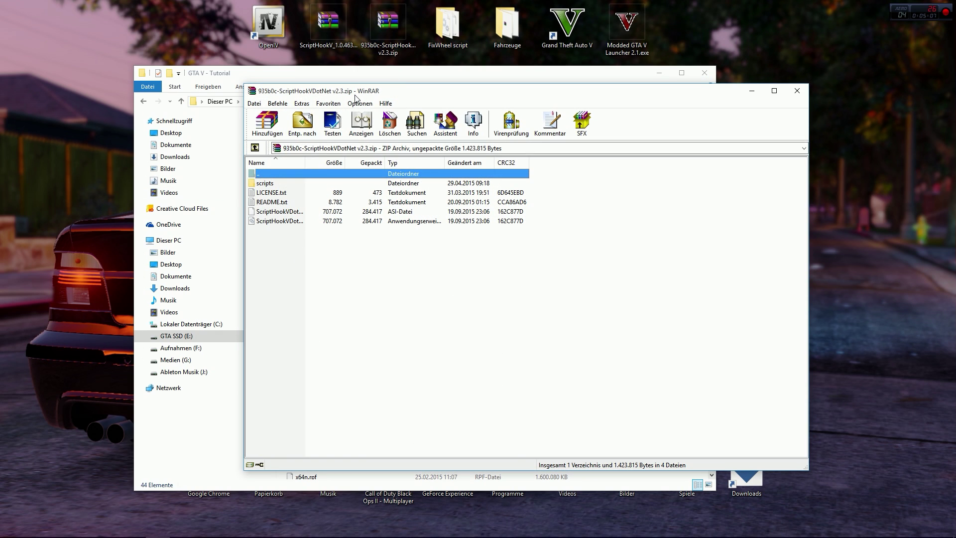
{"action": "left_click_drag", "start_coordinate": [356, 99], "coordinate": [481, 86]}
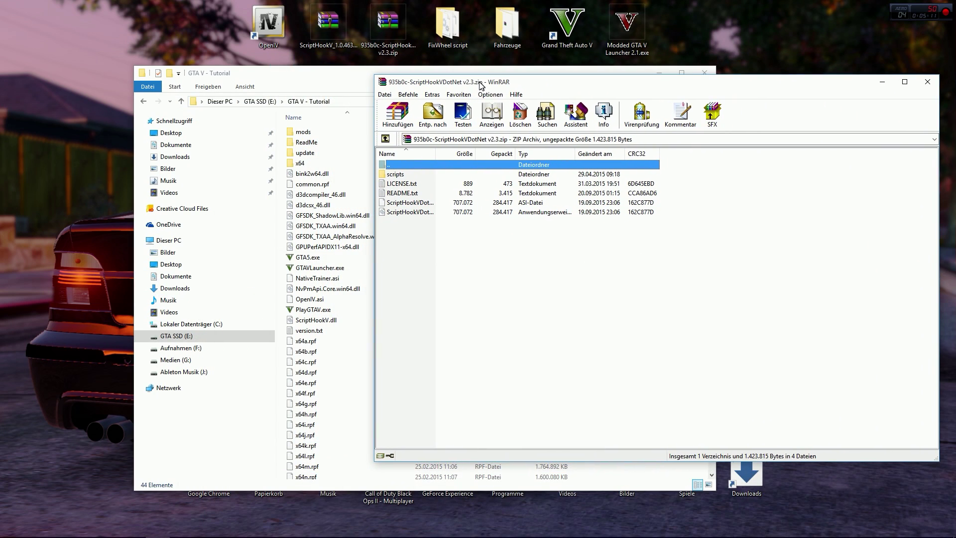
{"action": "left_click_drag", "start_coordinate": [442, 241], "coordinate": [279, 272]}
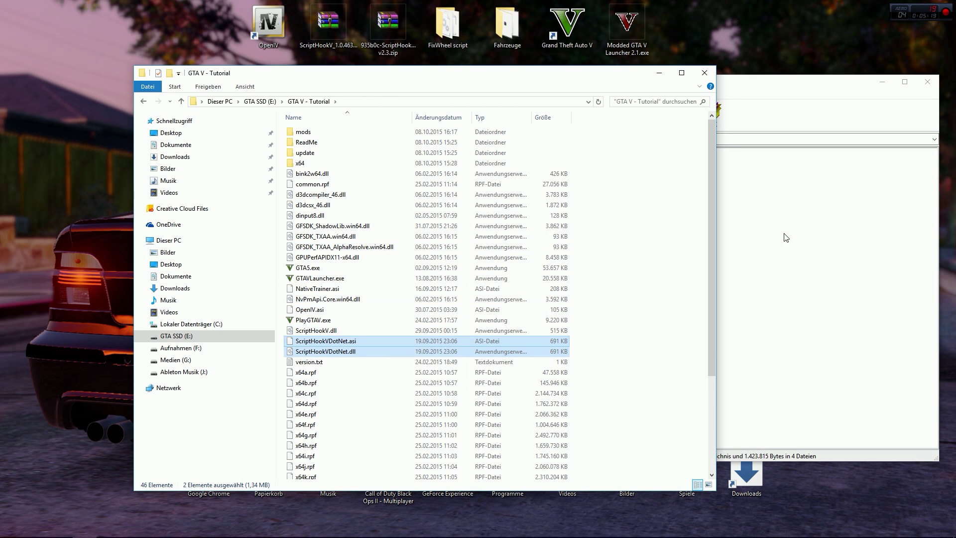
Extract the archive's scripts folder into the GTA V - Tutorial folder and look inside the extracted copy.
{"action": "left_click", "coordinate": [800, 240]}
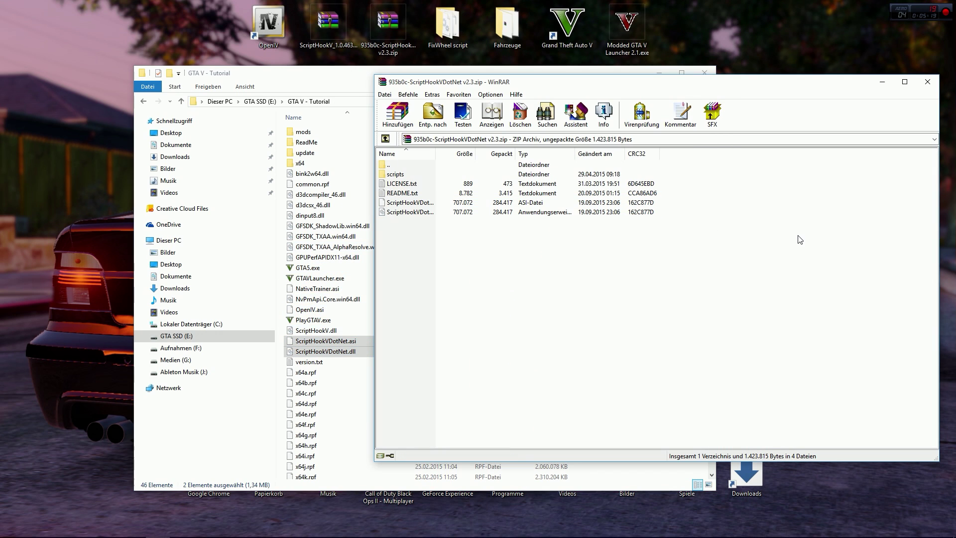
{"action": "left_click", "coordinate": [404, 175]}
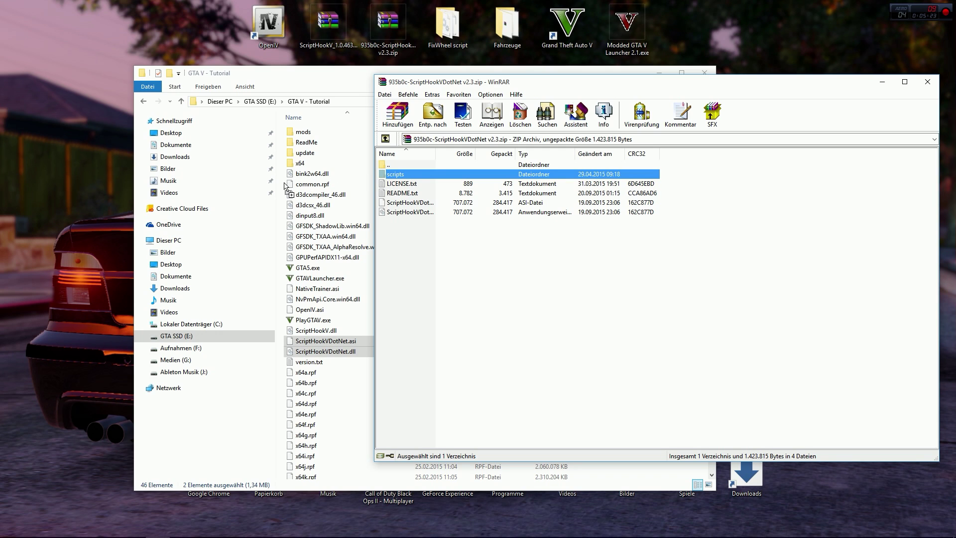
{"action": "left_click_drag", "start_coordinate": [283, 187], "coordinate": [286, 188]}
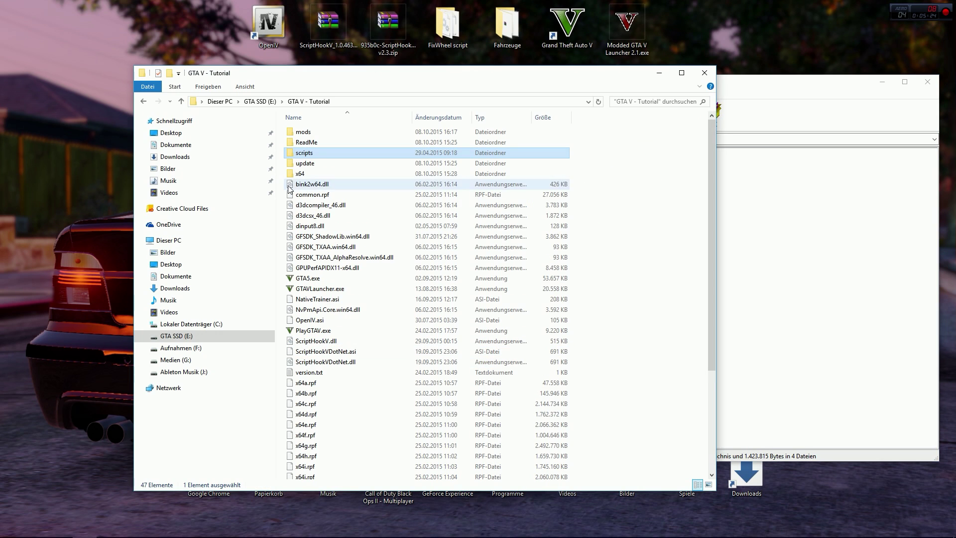
{"action": "double_click", "coordinate": [326, 149]}
{"action": "key", "text": "BackSpace"}
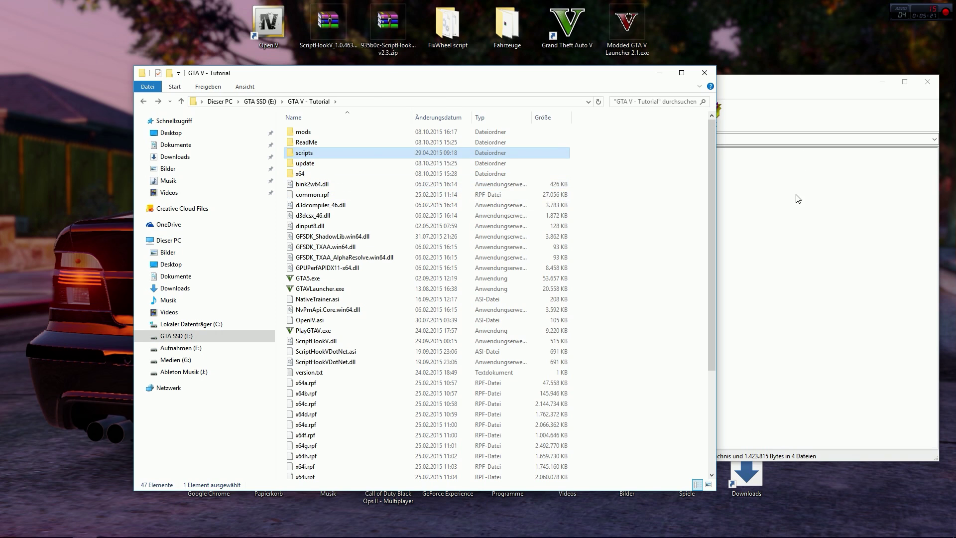
Bring the ScriptHookVDotNet archive window to the front and close it.
{"action": "left_click", "coordinate": [797, 197]}
{"action": "left_click_drag", "start_coordinate": [725, 82], "coordinate": [483, 120]}
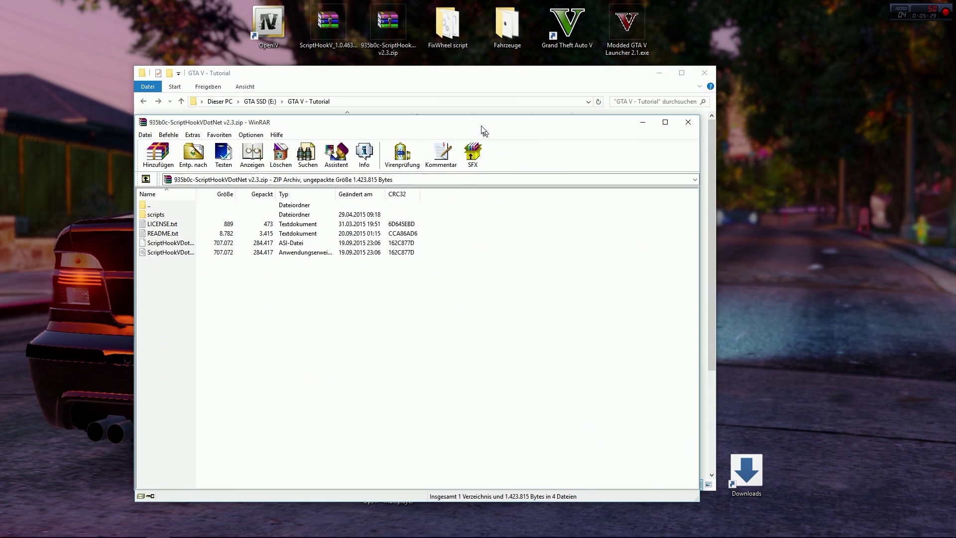
{"action": "left_click", "coordinate": [695, 121]}
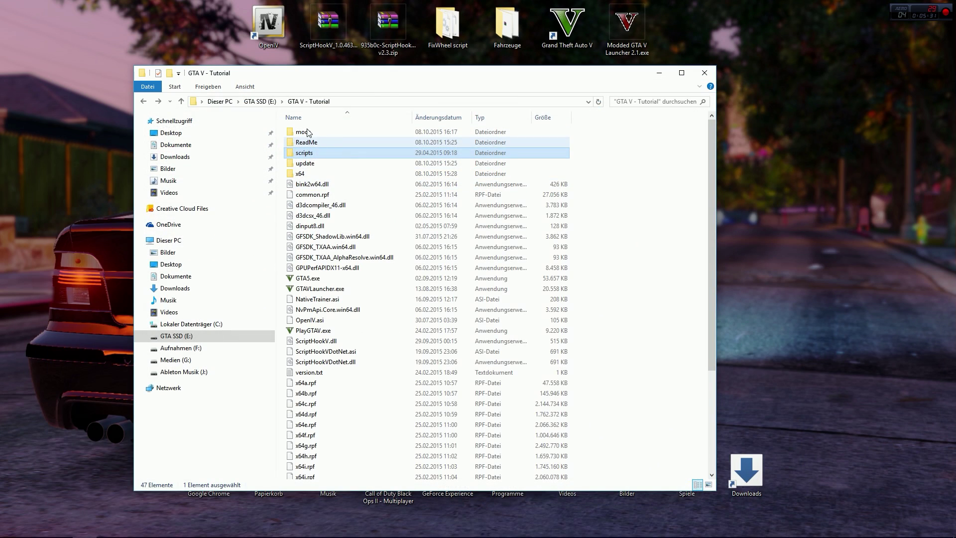
Check the contents of the mods and scripts folders, and return to the GTA V - Tutorial folder.
{"action": "double_click", "coordinate": [354, 133]}
{"action": "key", "text": "BackSpace"}
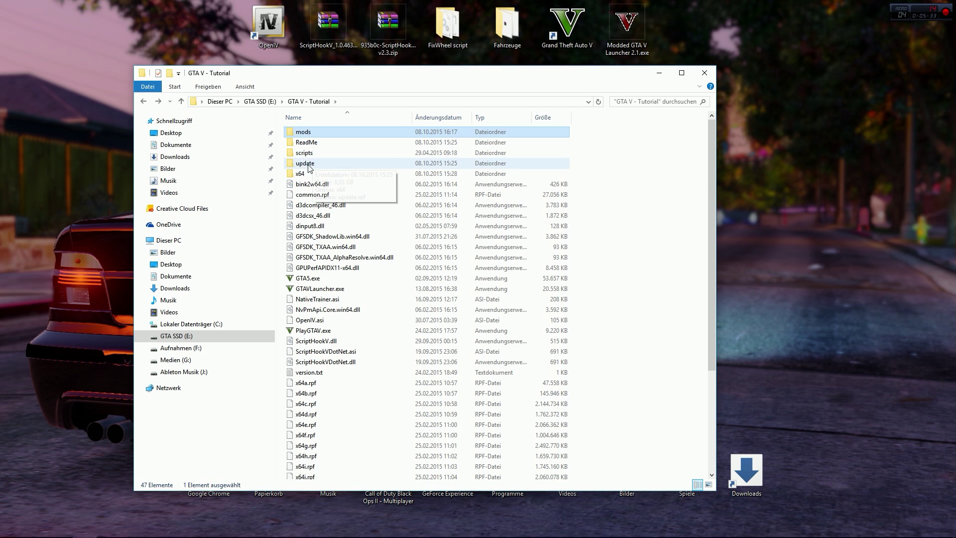
{"action": "double_click", "coordinate": [354, 151]}
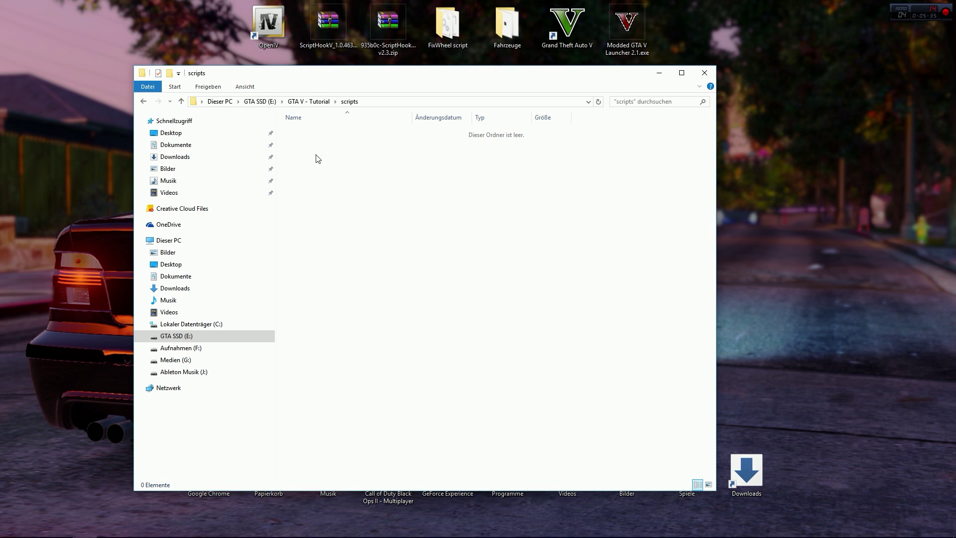
{"action": "key", "text": "BackSpace"}
{"action": "left_click_drag", "start_coordinate": [323, 75], "coordinate": [353, 76]}
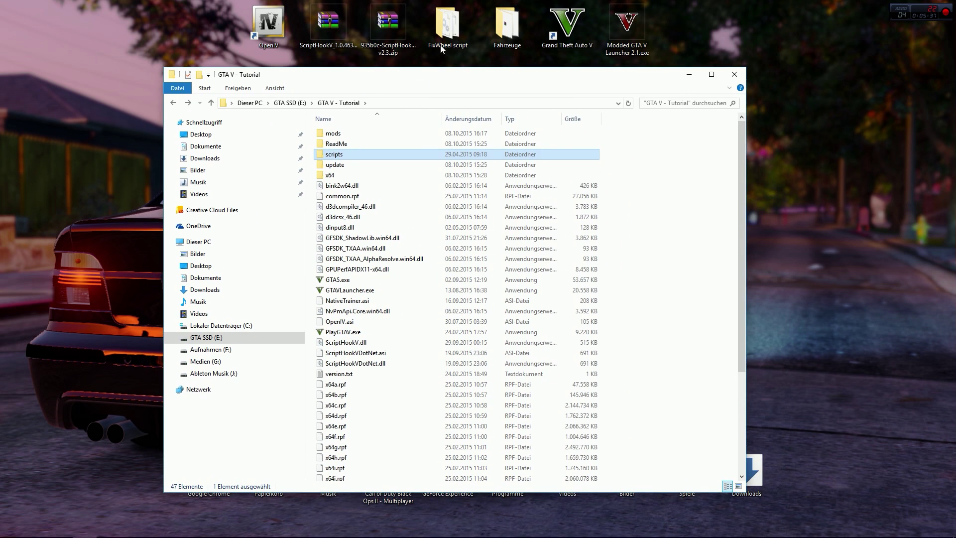
Copy FixWheelTurnBack.dll and FixWheelTurnBack.ini from the FixWheel script folder into the game's scripts folder, and close the source window.
{"action": "double_click", "coordinate": [363, 151]}
{"action": "left_click", "coordinate": [461, 27]}
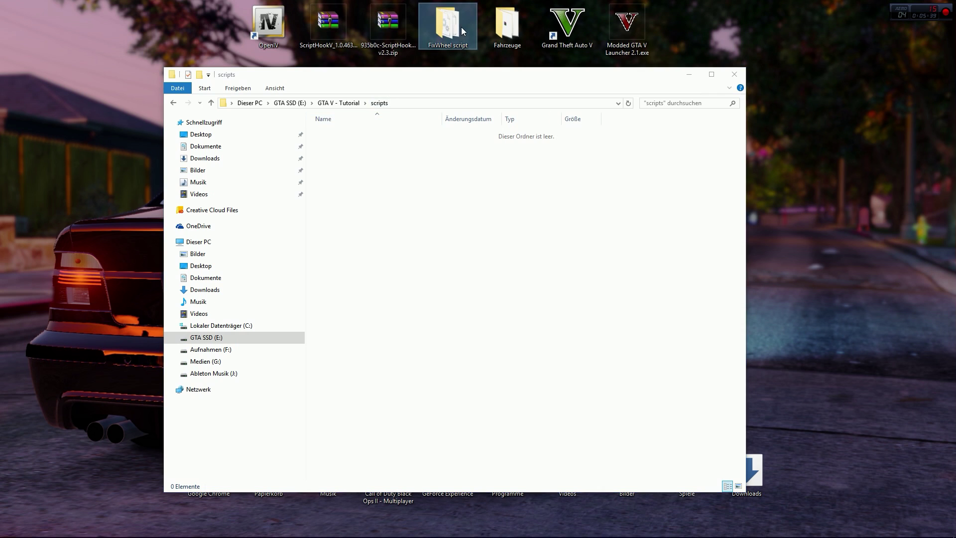
{"action": "double_click", "coordinate": [461, 27]}
{"action": "left_click_drag", "start_coordinate": [410, 102], "coordinate": [498, 266]}
{"action": "left_click_drag", "start_coordinate": [486, 353], "coordinate": [450, 321]}
{"action": "right_click", "coordinate": [450, 321]}
{"action": "left_click", "coordinate": [498, 465]}
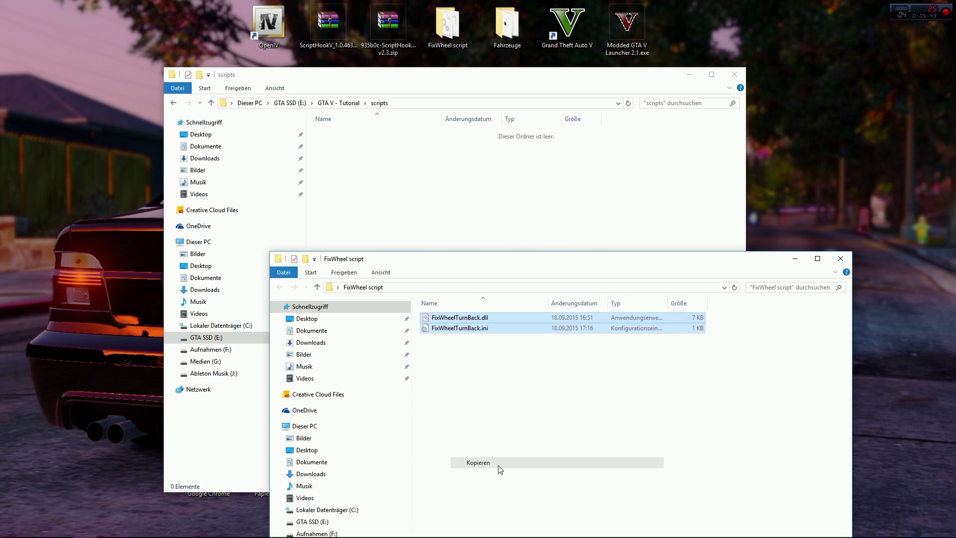
{"action": "right_click", "coordinate": [410, 190]}
{"action": "left_click", "coordinate": [438, 257]}
{"action": "left_click", "coordinate": [781, 305]}
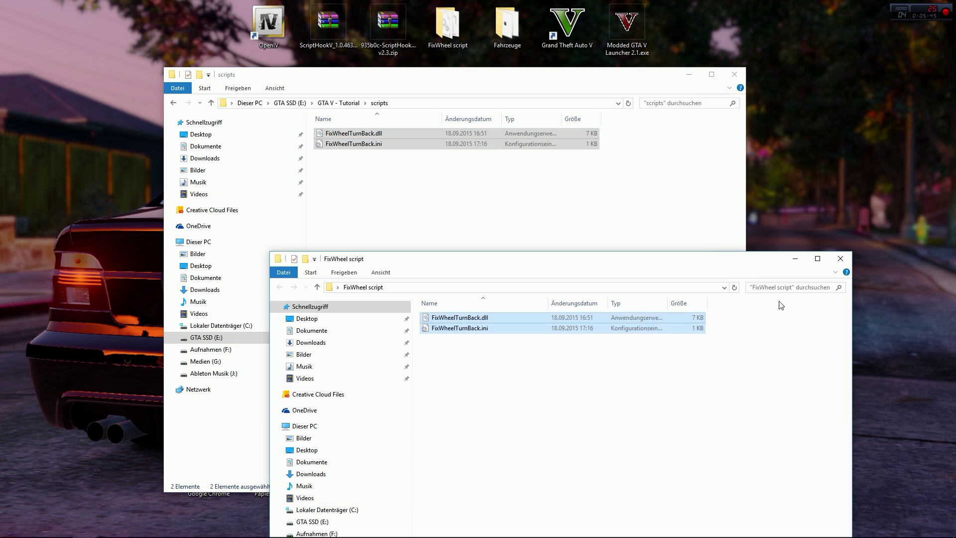
{"action": "left_click_drag", "start_coordinate": [738, 261], "coordinate": [628, 143]}
{"action": "left_click", "coordinate": [731, 142]}
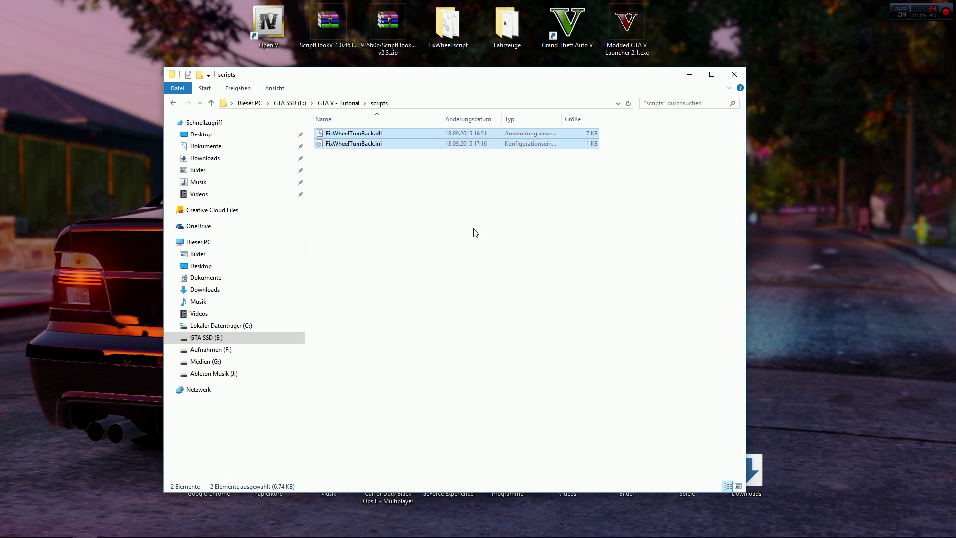
View FixWheelTurnBack.ini in the scripts folder, close it, and return to the GTA V - Tutorial folder.
{"action": "key", "text": "BackSpace"}
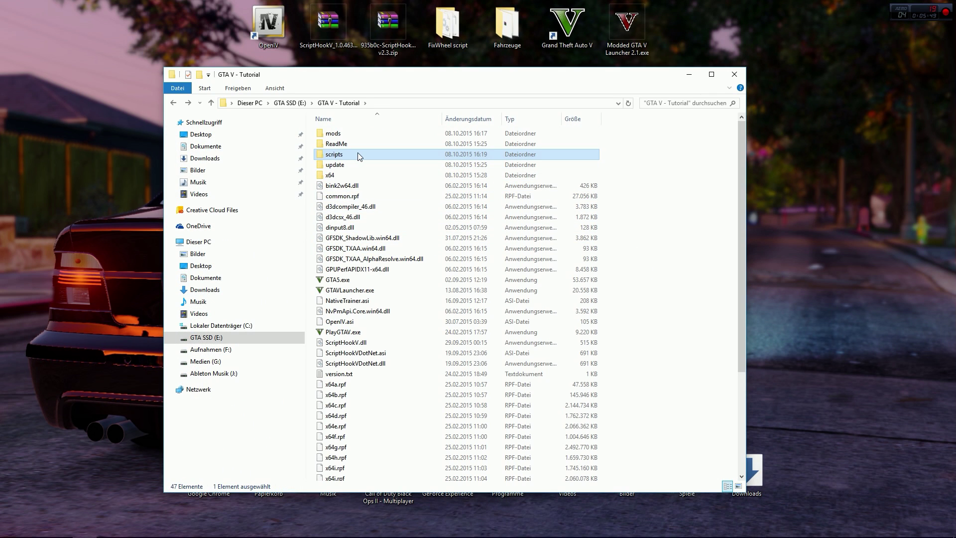
{"action": "double_click", "coordinate": [358, 152]}
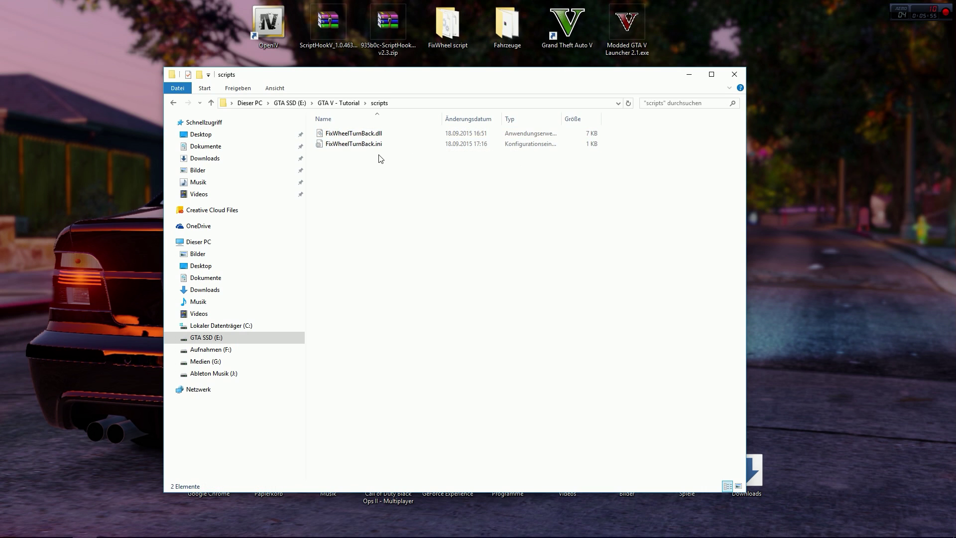
{"action": "left_click", "coordinate": [377, 147]}
{"action": "double_click", "coordinate": [358, 144]}
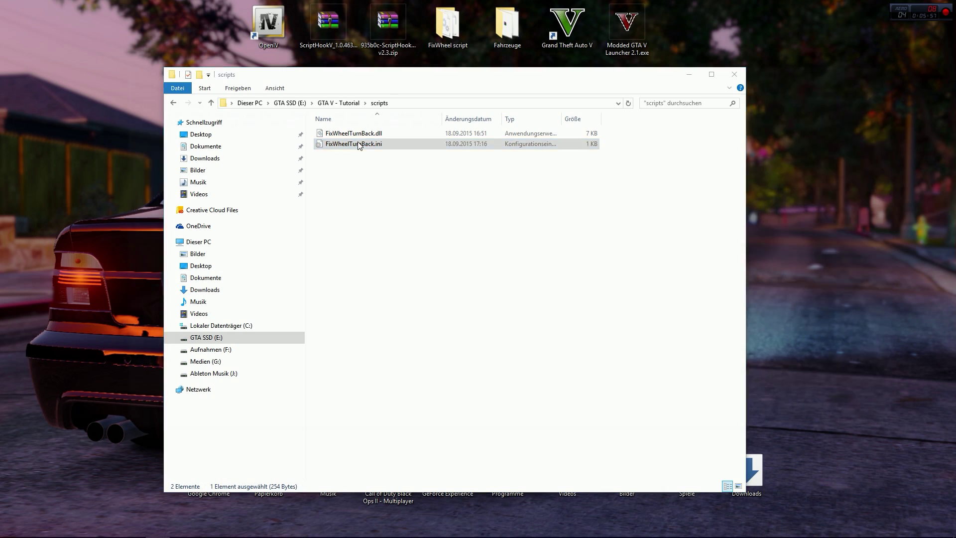
{"action": "left_click", "coordinate": [900, 66]}
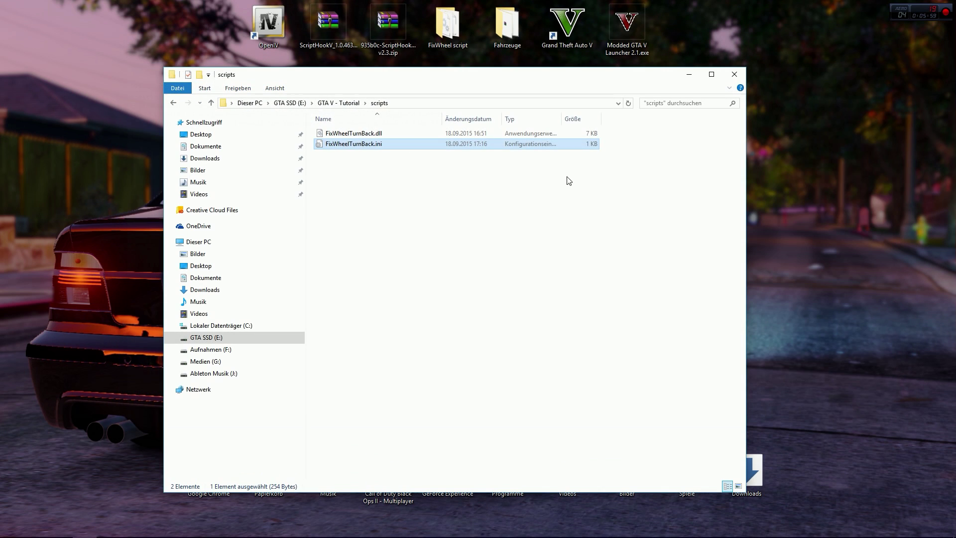
{"action": "left_click", "coordinate": [440, 199]}
{"action": "key", "text": "BackSpace"}
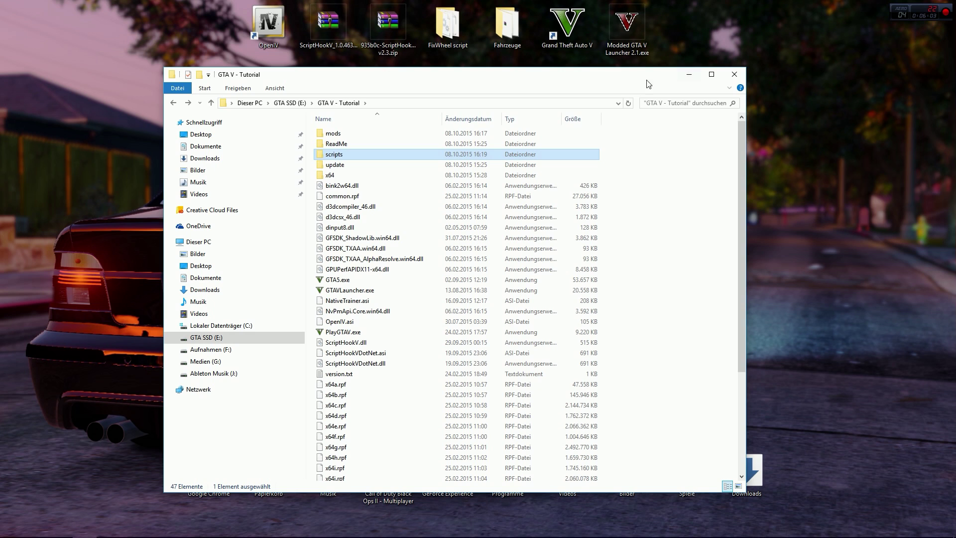
Minimize the GTA V - Tutorial window and open the Fahrzeuge folder from the desktop.
{"action": "left_click_drag", "start_coordinate": [647, 81], "coordinate": [620, 61]}
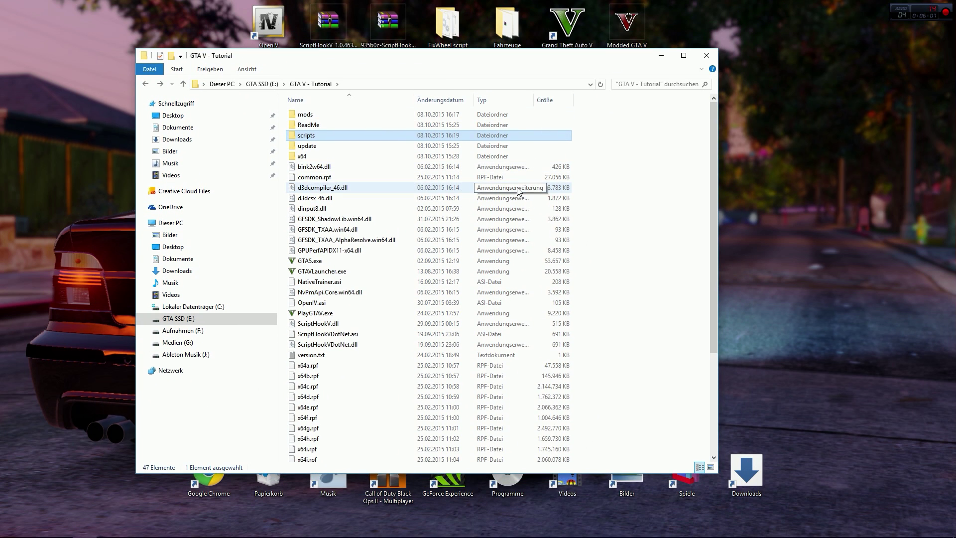
{"action": "left_click", "coordinate": [662, 55]}
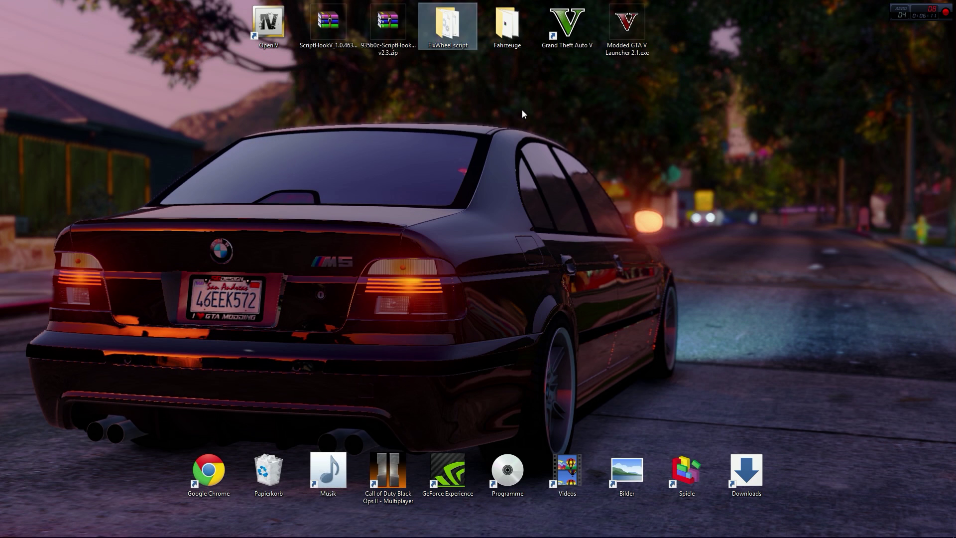
{"action": "double_click", "coordinate": [500, 46]}
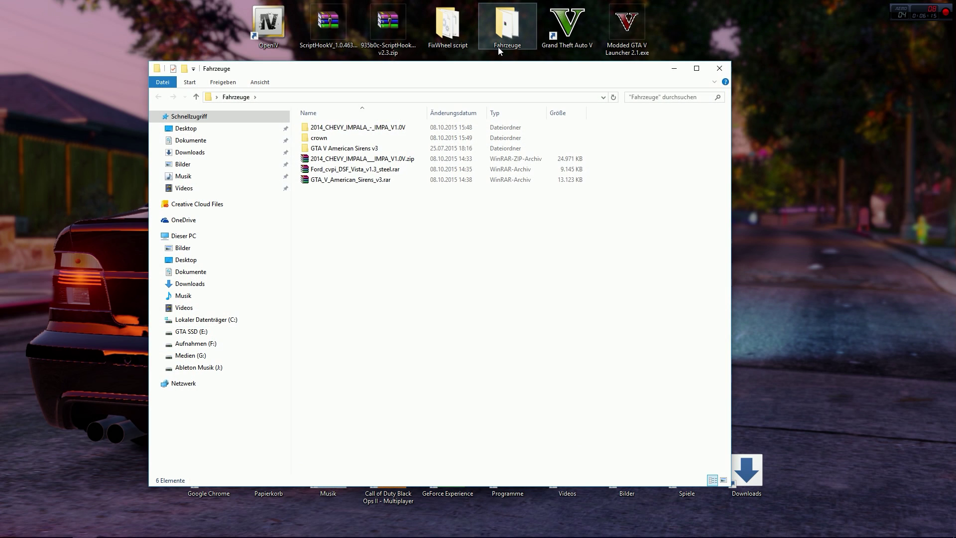
Move the folders 2014_CHEVY_IMPALA_-_IMPA_V1.0V, crown and GTA V American Sirens v3 from Fahrzeuge to the desktop, and close the window.
{"action": "left_click_drag", "start_coordinate": [344, 127], "coordinate": [317, 136]}
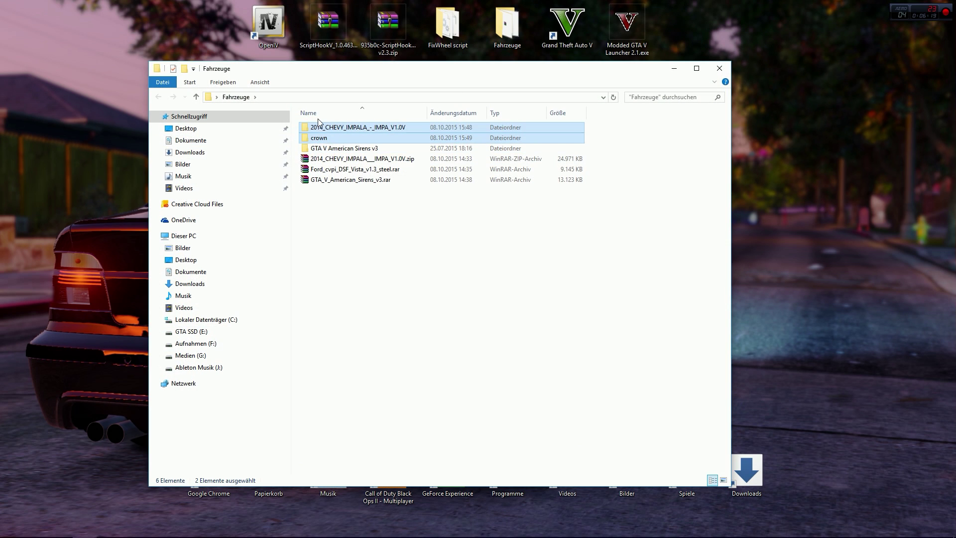
{"action": "left_click", "coordinate": [331, 158]}
{"action": "left_click", "coordinate": [349, 179]}
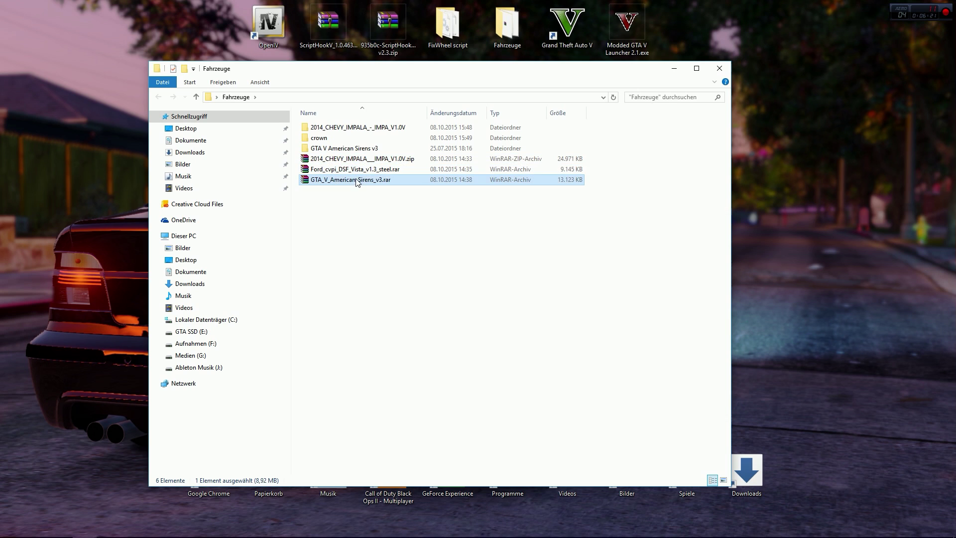
{"action": "left_click", "coordinate": [336, 162]}
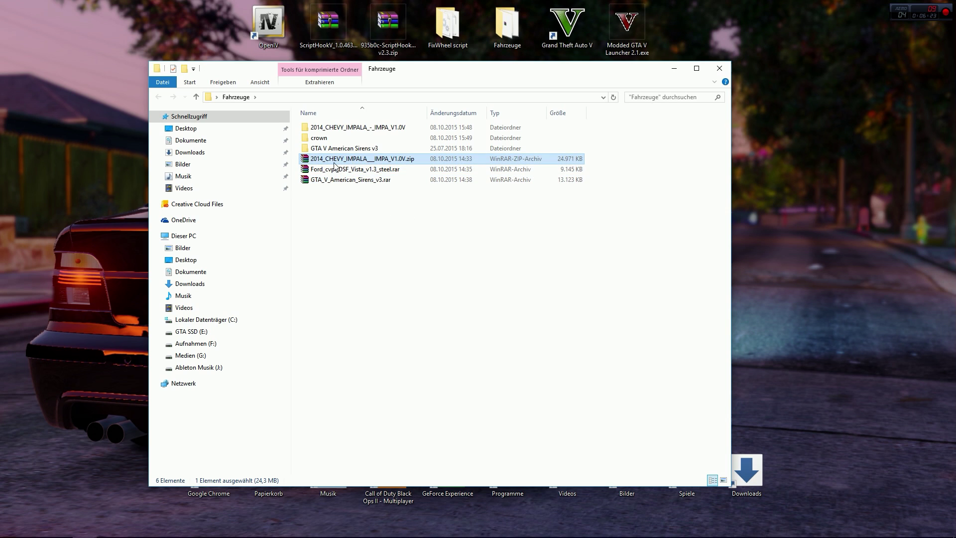
{"action": "left_click", "coordinate": [314, 171]}
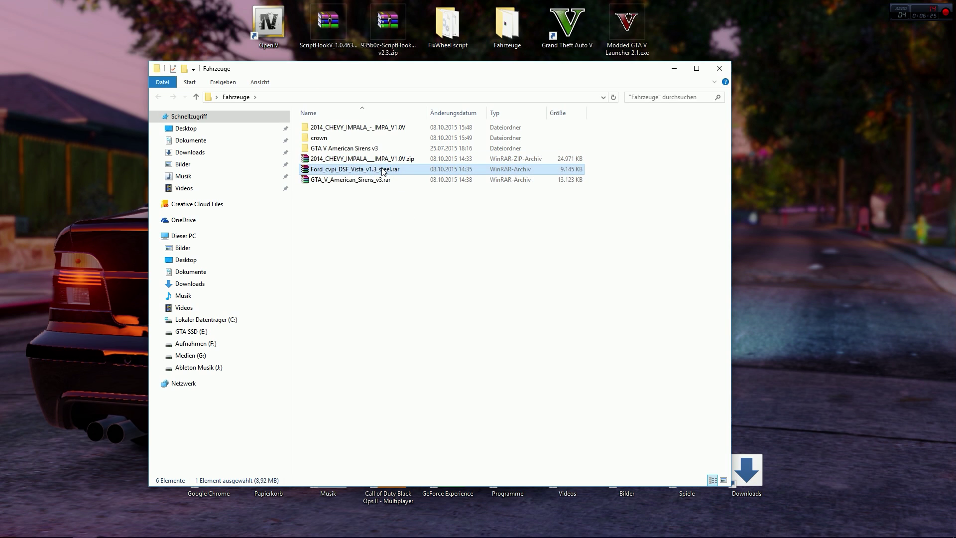
{"action": "left_click_drag", "start_coordinate": [470, 208], "coordinate": [321, 187]}
{"action": "left_click_drag", "start_coordinate": [420, 216], "coordinate": [78, 138]}
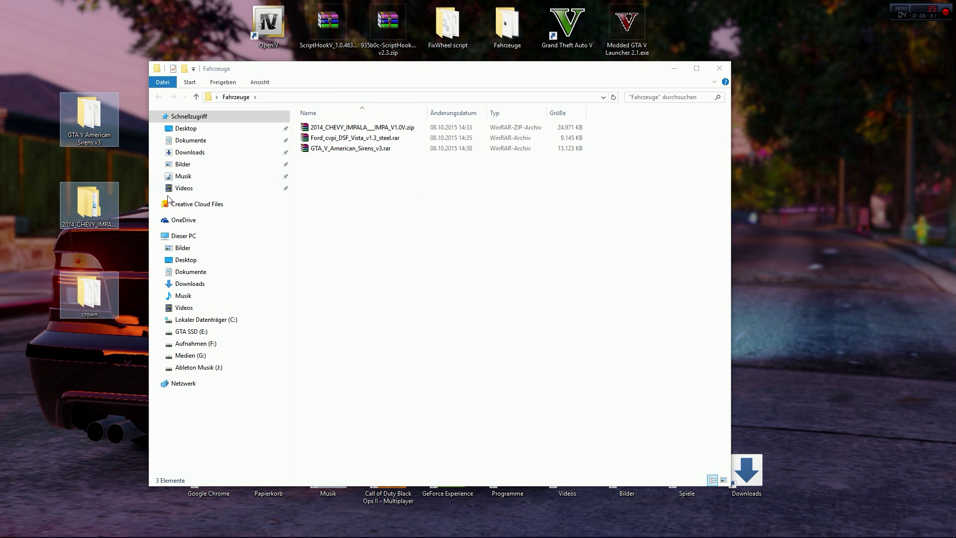
{"action": "left_click", "coordinate": [720, 70]}
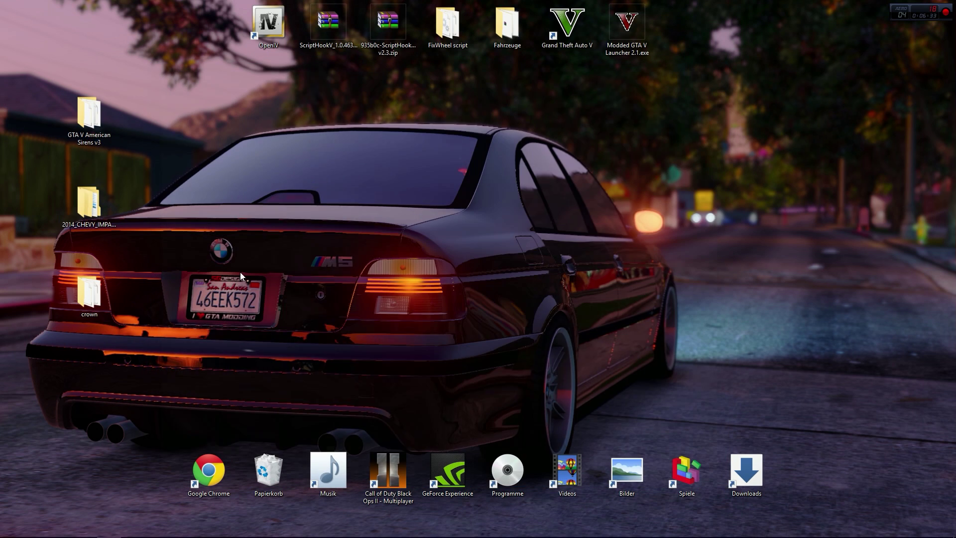
Arrange the crown, Chevy Impala and GTA V American Sirens v3 folders side by side in the desktop's upper icon row.
{"action": "left_click_drag", "start_coordinate": [198, 309], "coordinate": [64, 125]}
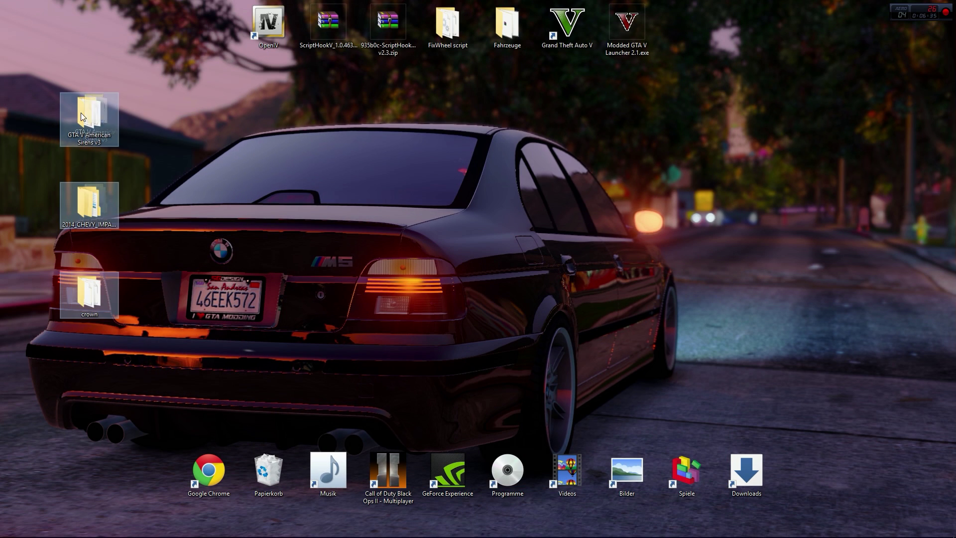
{"action": "left_click_drag", "start_coordinate": [75, 183], "coordinate": [135, 91]}
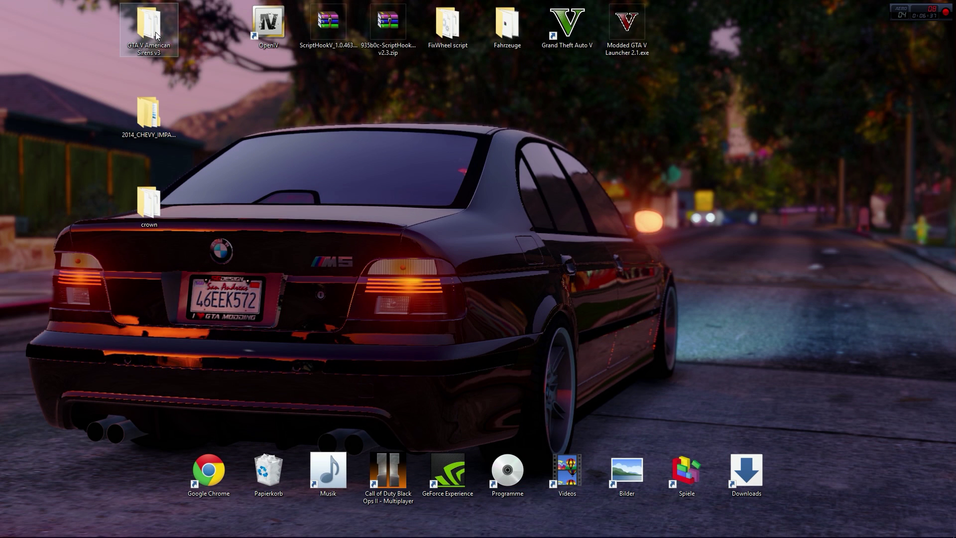
{"action": "left_click", "coordinate": [158, 124]}
{"action": "left_click_drag", "start_coordinate": [159, 125], "coordinate": [100, 35]}
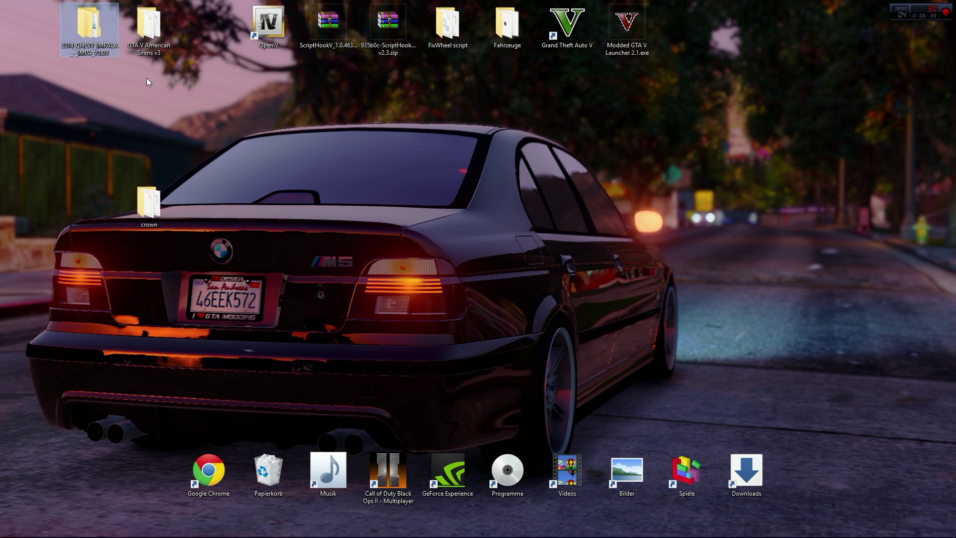
{"action": "left_click_drag", "start_coordinate": [211, 110], "coordinate": [147, 69]}
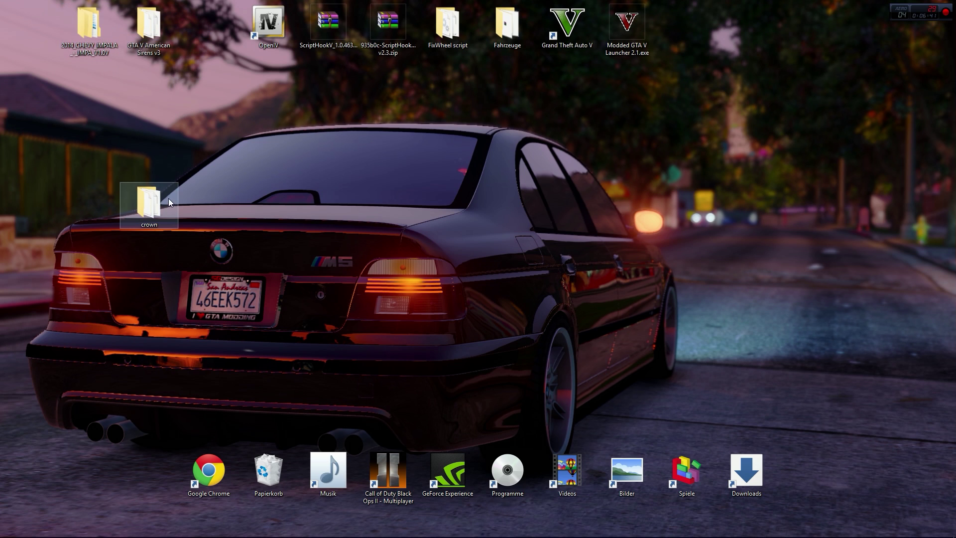
{"action": "left_click_drag", "start_coordinate": [169, 198], "coordinate": [50, 35]}
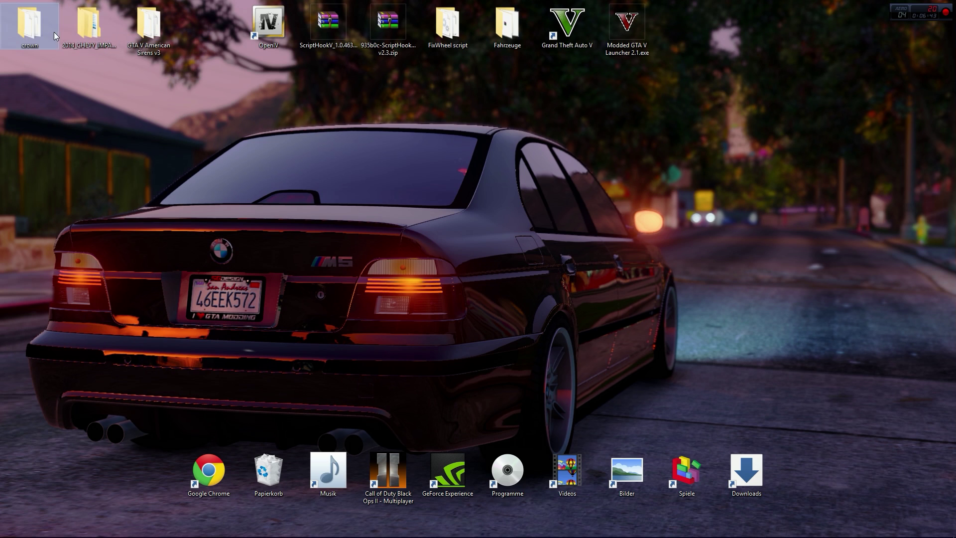
Open the crown folder, view its Amber front Indicators, CVPI Template and Green Interior lights subfolders, and return to crown.
{"action": "mouse_move", "coordinate": [39, 34]}
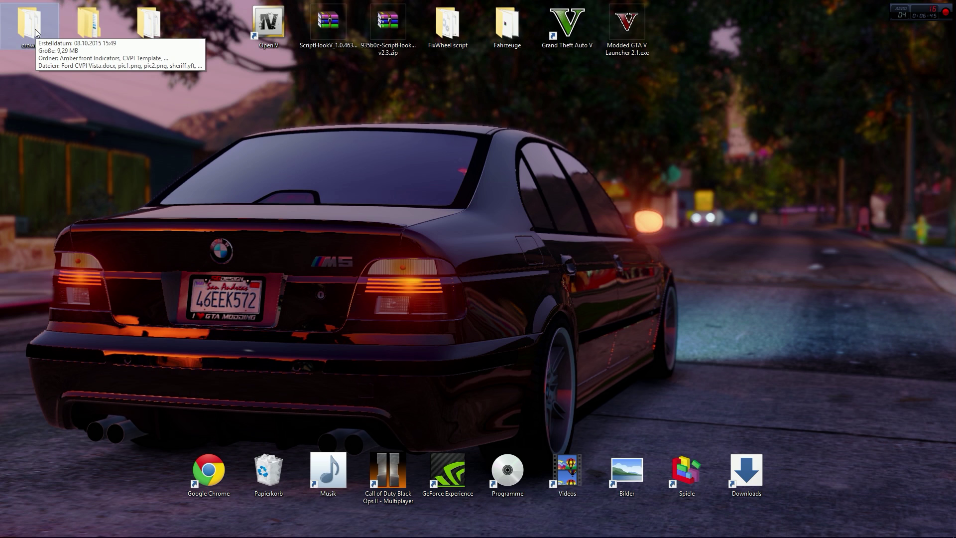
{"action": "double_click", "coordinate": [35, 33]}
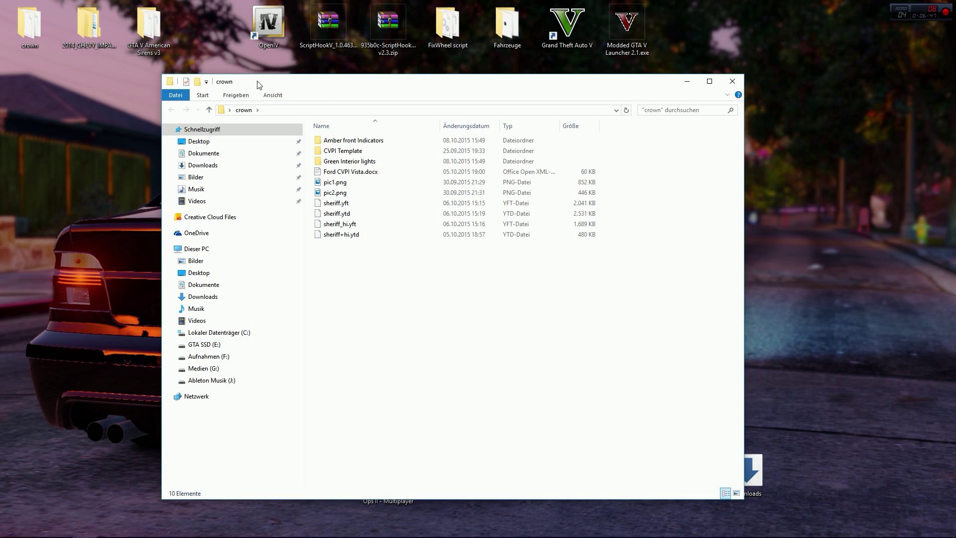
{"action": "left_click_drag", "start_coordinate": [327, 89], "coordinate": [317, 51]}
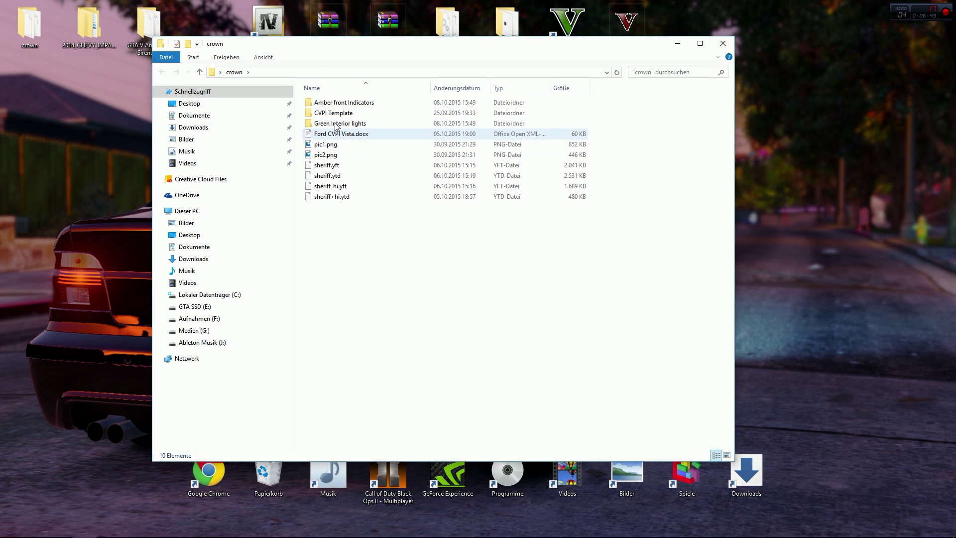
{"action": "double_click", "coordinate": [341, 102]}
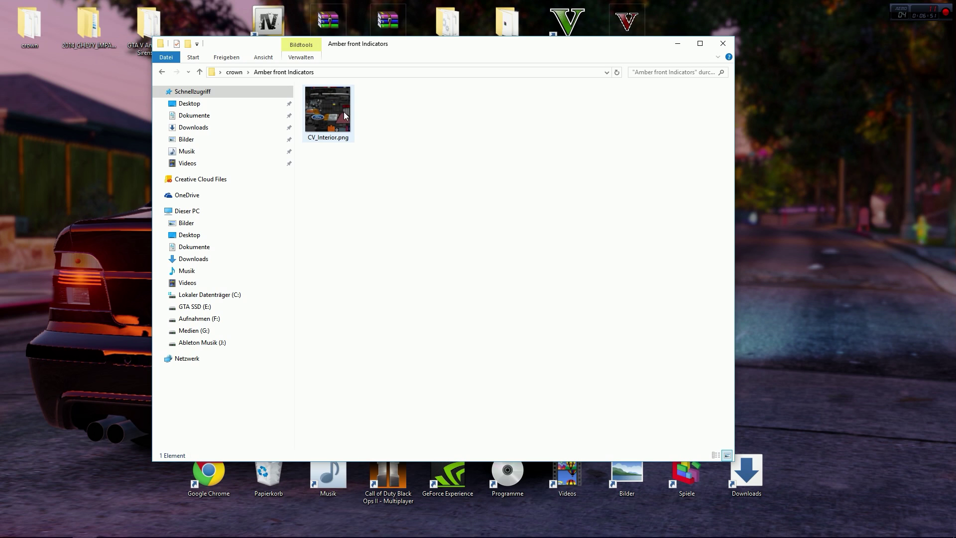
{"action": "key", "text": "alt+Left"}
{"action": "key", "text": "alt+Right"}
{"action": "key", "text": "alt+Left"}
{"action": "double_click", "coordinate": [329, 113]}
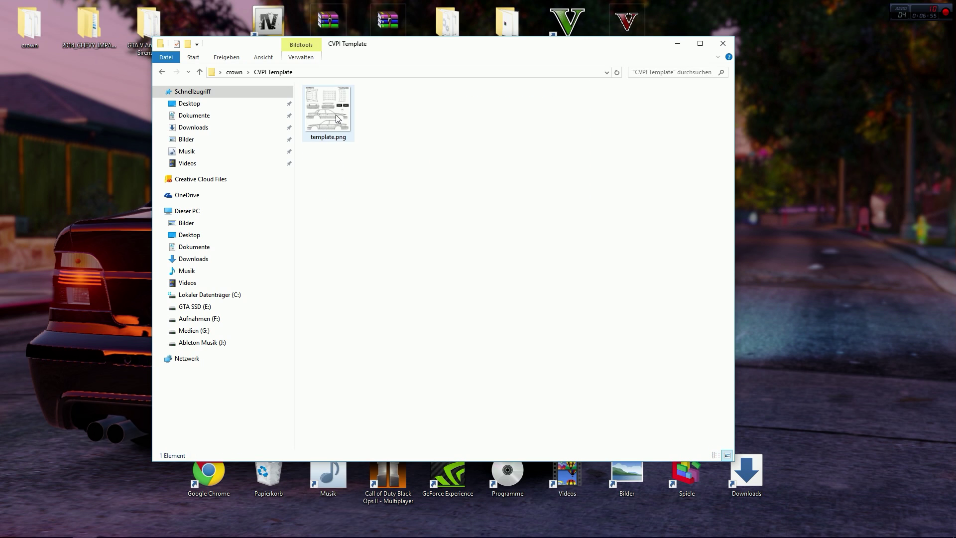
{"action": "key", "text": "alt+Left"}
{"action": "double_click", "coordinate": [334, 124]}
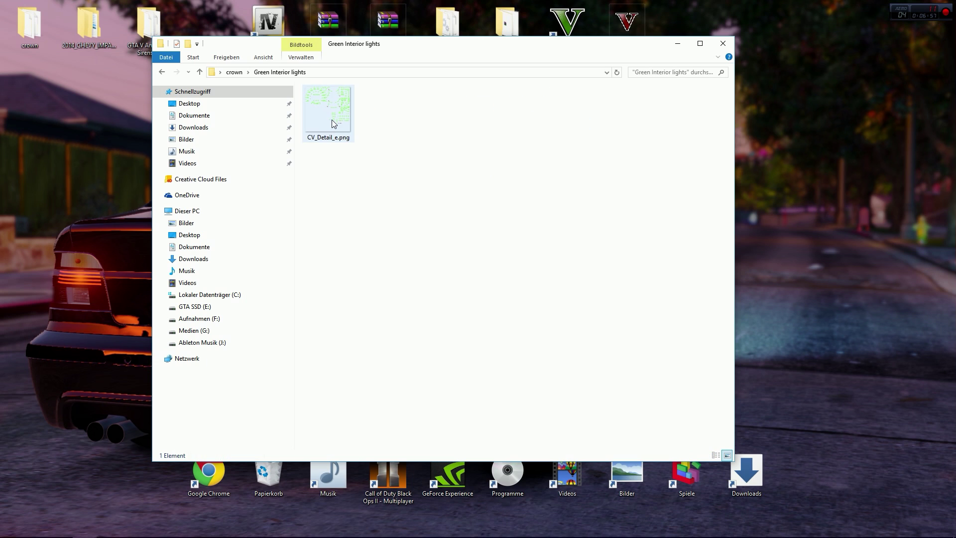
{"action": "left_click_drag", "start_coordinate": [392, 204], "coordinate": [326, 130]}
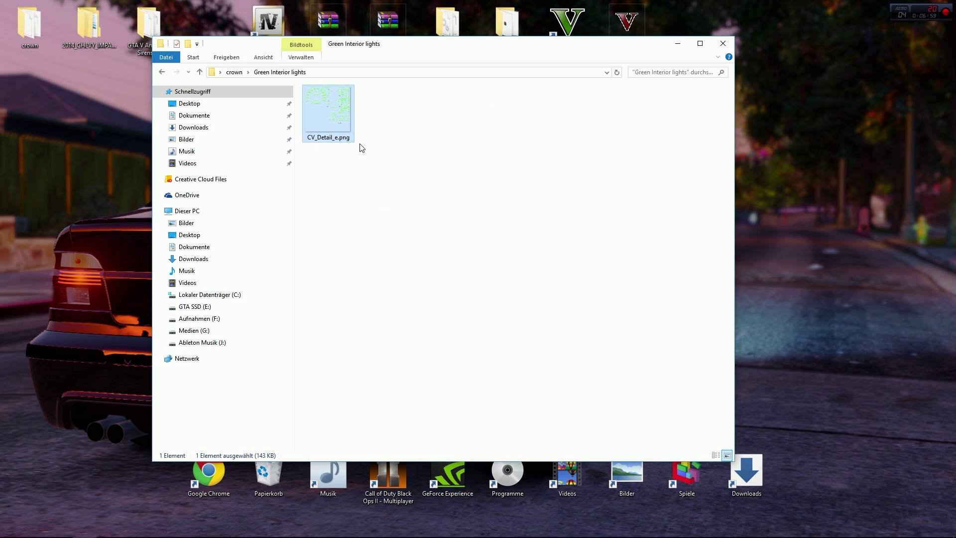
{"action": "key", "text": "alt+Left"}
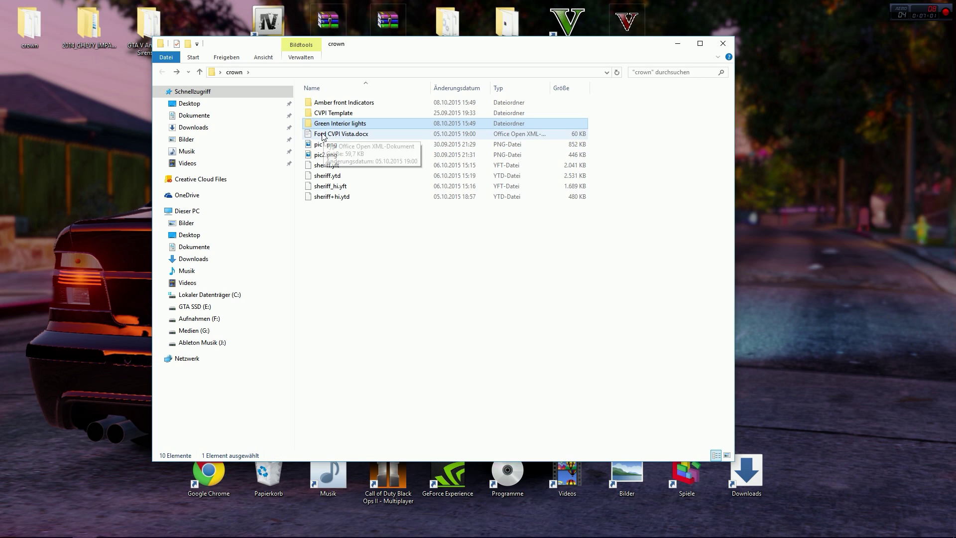
Read the Installation section of Ford CVPI Vista.docx for the target path and file names, and minimize the document and the crown folder.
{"action": "double_click", "coordinate": [342, 135]}
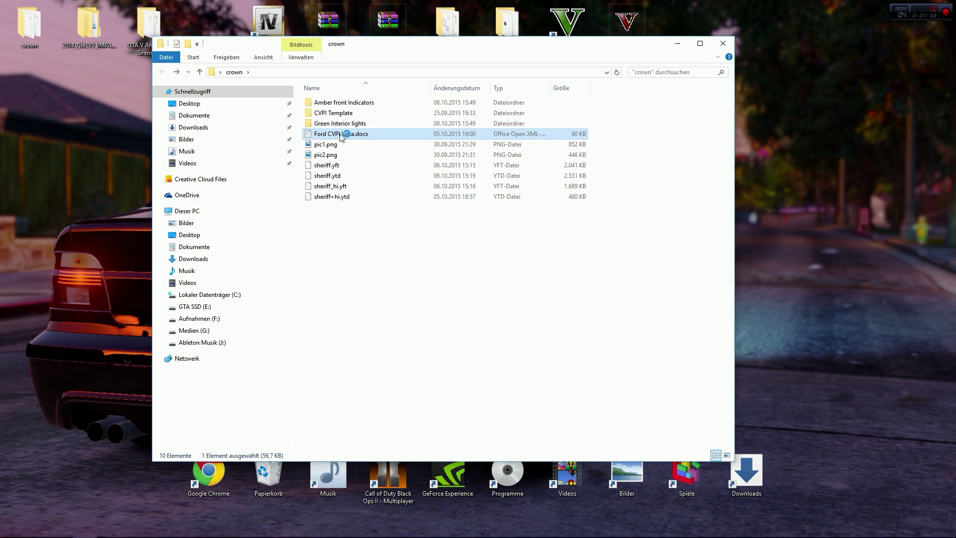
{"action": "scroll", "coordinate": [396, 222], "scroll_direction": "down", "scroll_amount": 15}
{"action": "scroll", "coordinate": [397, 225], "scroll_direction": "up", "scroll_amount": 1}
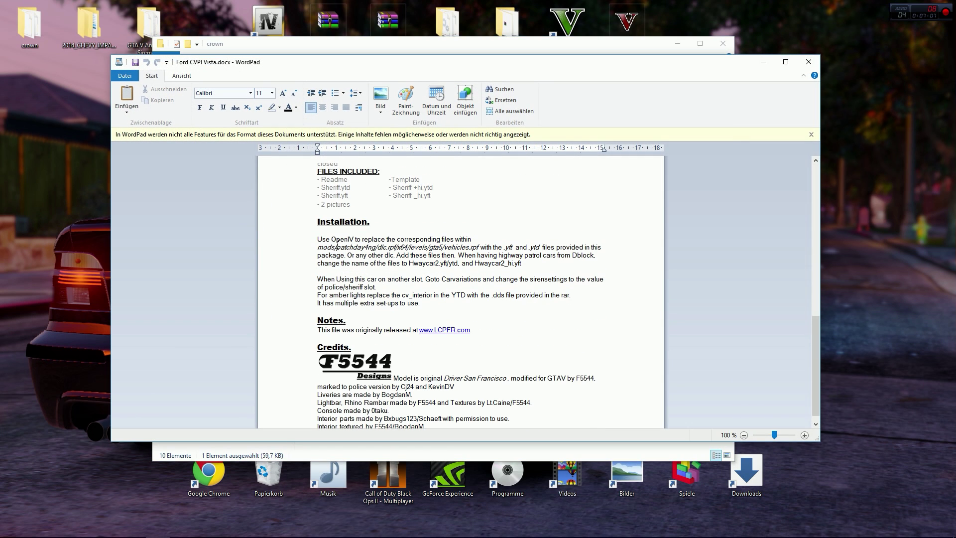
{"action": "left_click_drag", "start_coordinate": [317, 249], "coordinate": [374, 247]}
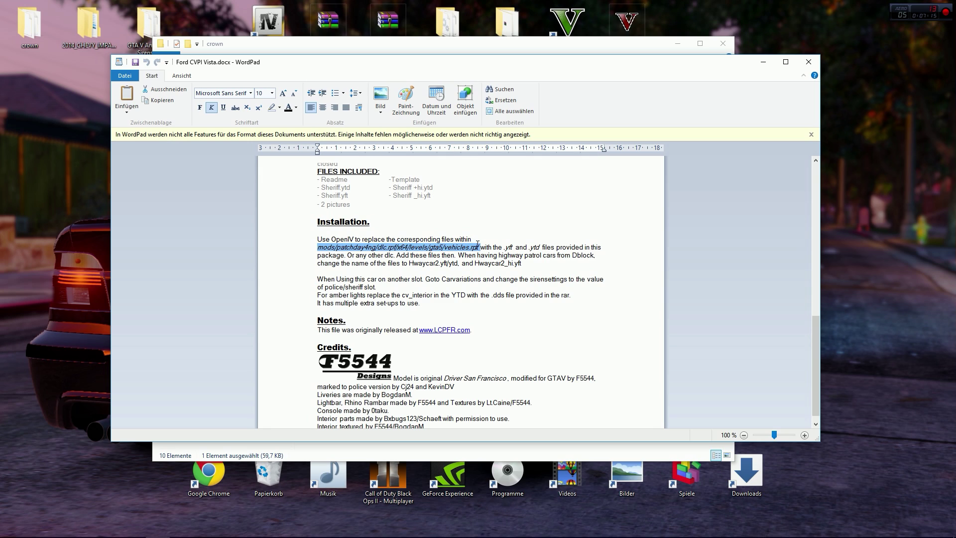
{"action": "left_click", "coordinate": [513, 255]}
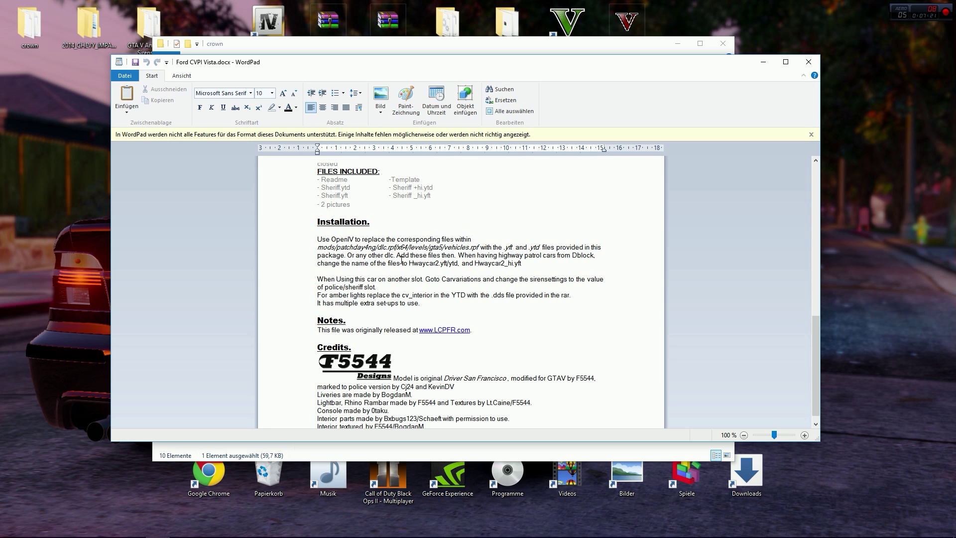
{"action": "left_click_drag", "start_coordinate": [402, 262], "coordinate": [435, 253]}
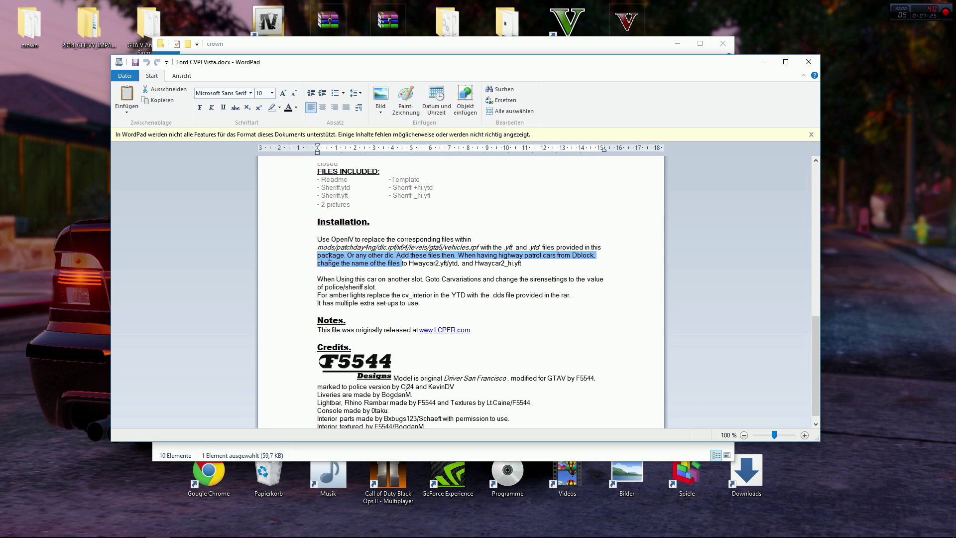
{"action": "left_click_drag", "start_coordinate": [326, 257], "coordinate": [499, 264]}
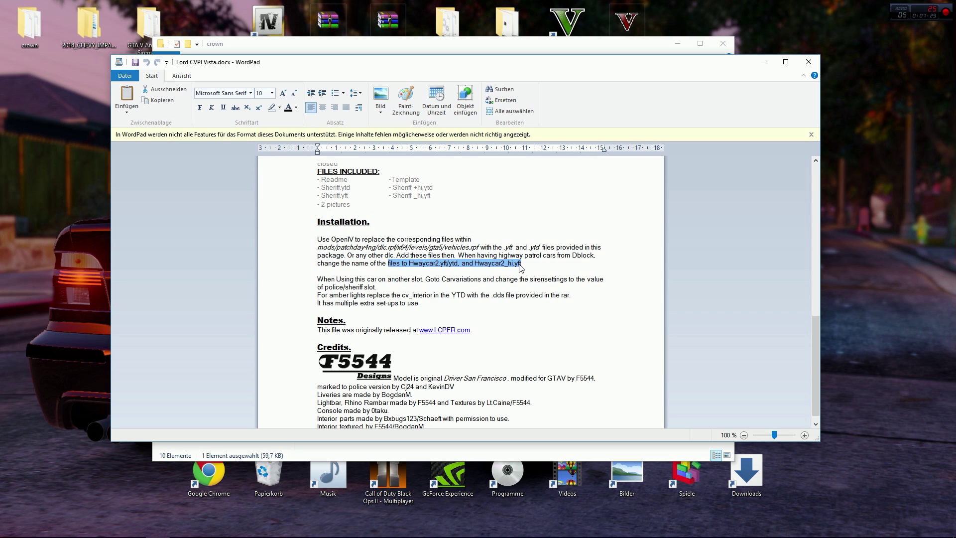
{"action": "left_click", "coordinate": [630, 270]}
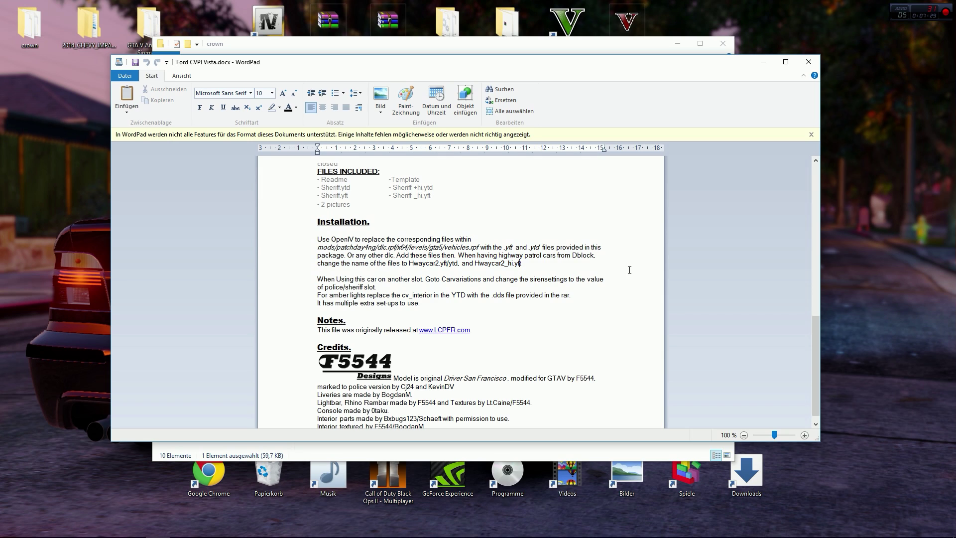
{"action": "left_click", "coordinate": [765, 66]}
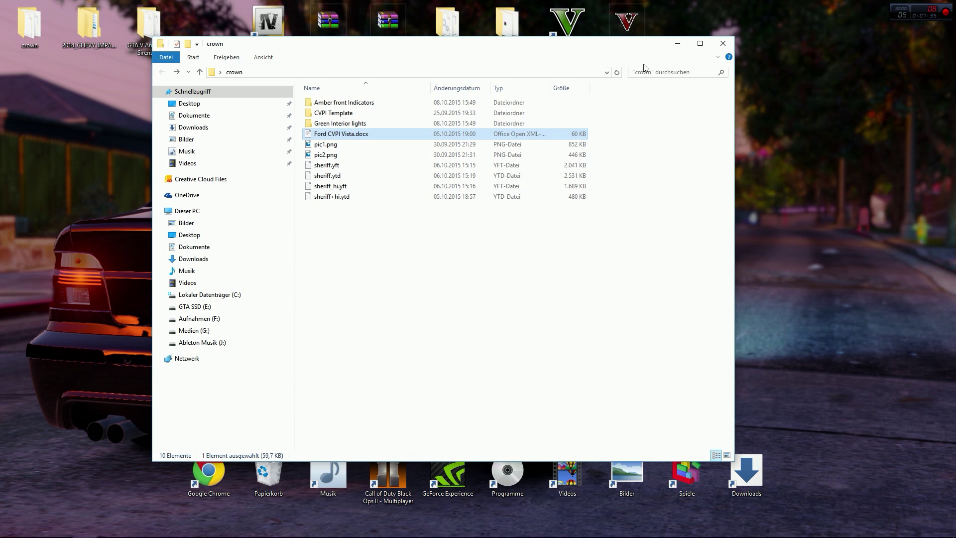
{"action": "left_click", "coordinate": [680, 44]}
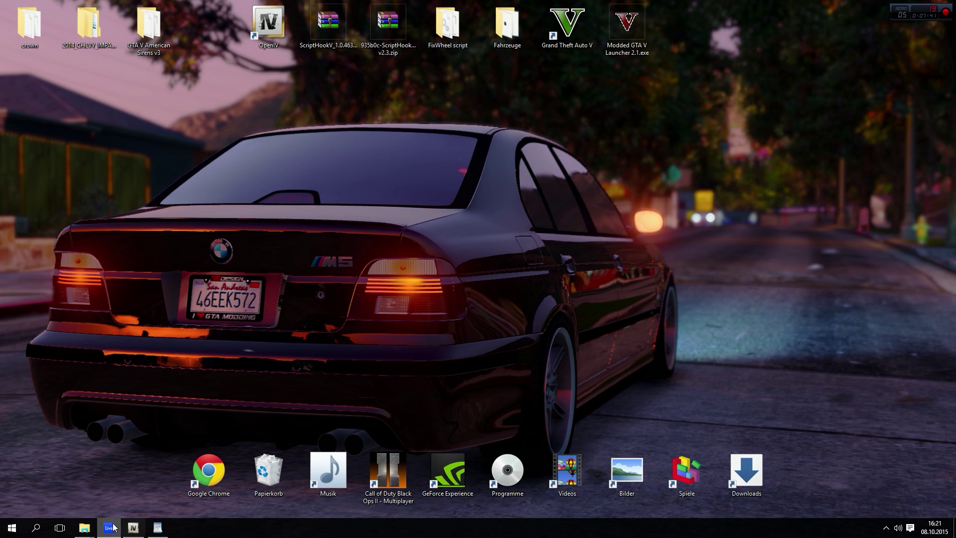
Restore the GTA V - Tutorial window, open update\x64\dlcpacks, and select the patchday4ng folder.
{"action": "mouse_move", "coordinate": [91, 528]}
{"action": "left_click", "coordinate": [67, 486]}
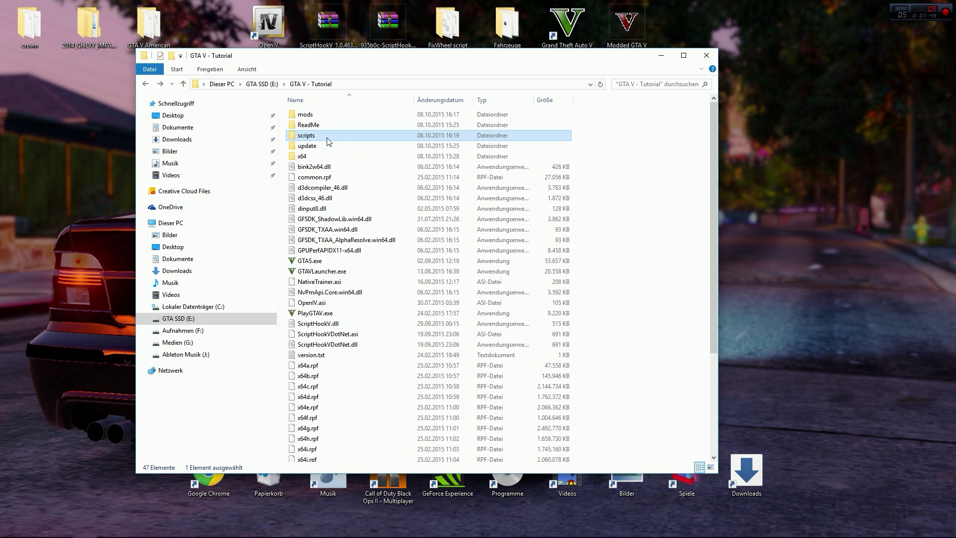
{"action": "scroll", "coordinate": [369, 189], "scroll_direction": "down", "scroll_amount": 5}
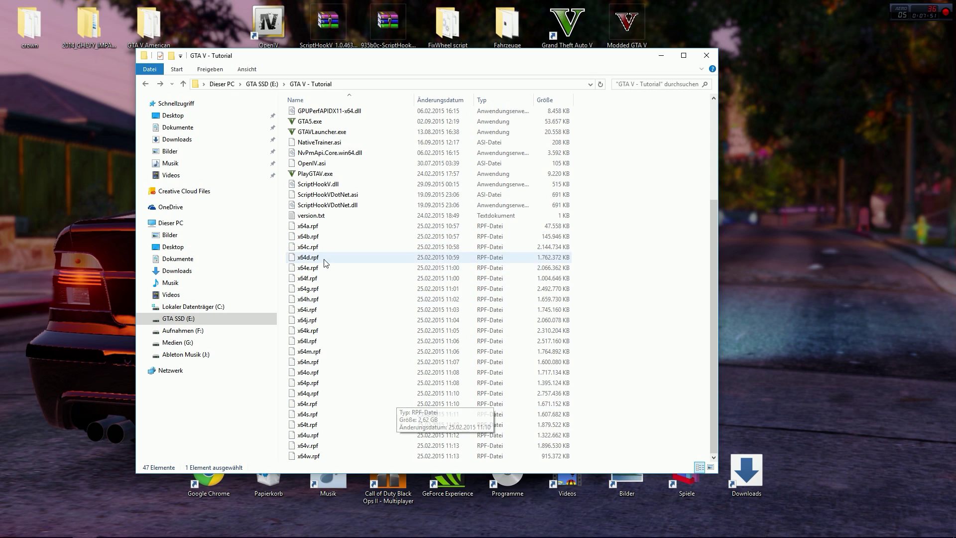
{"action": "scroll", "coordinate": [427, 423], "scroll_direction": "up", "scroll_amount": 5}
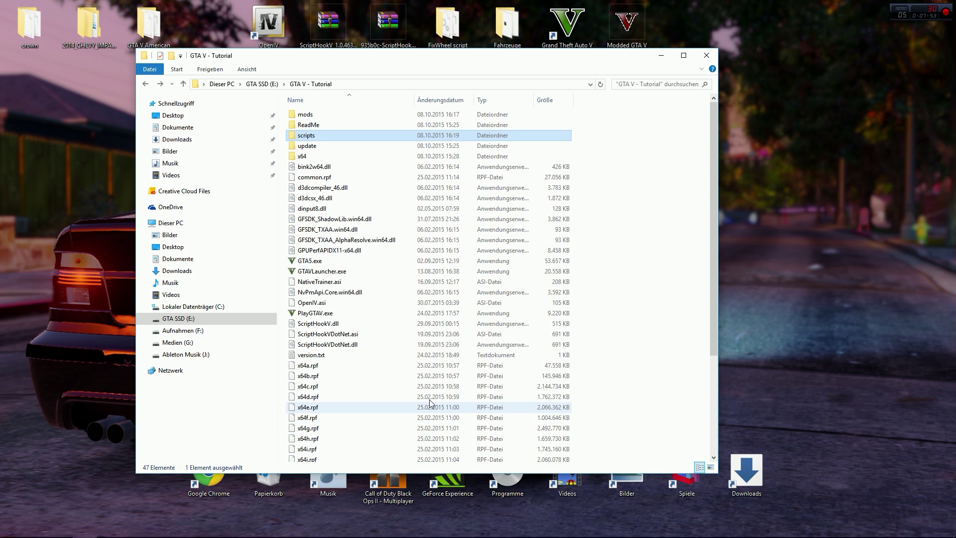
{"action": "double_click", "coordinate": [328, 147]}
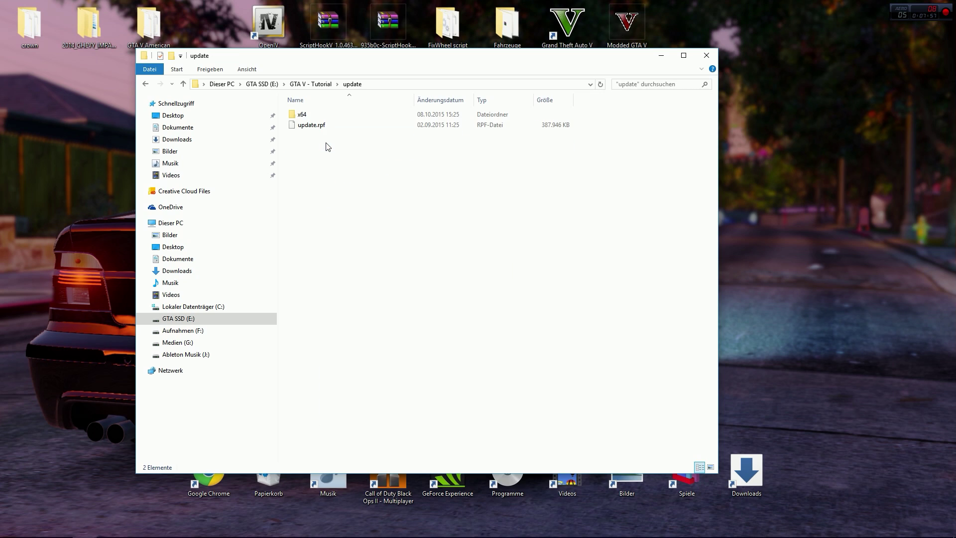
{"action": "double_click", "coordinate": [313, 116]}
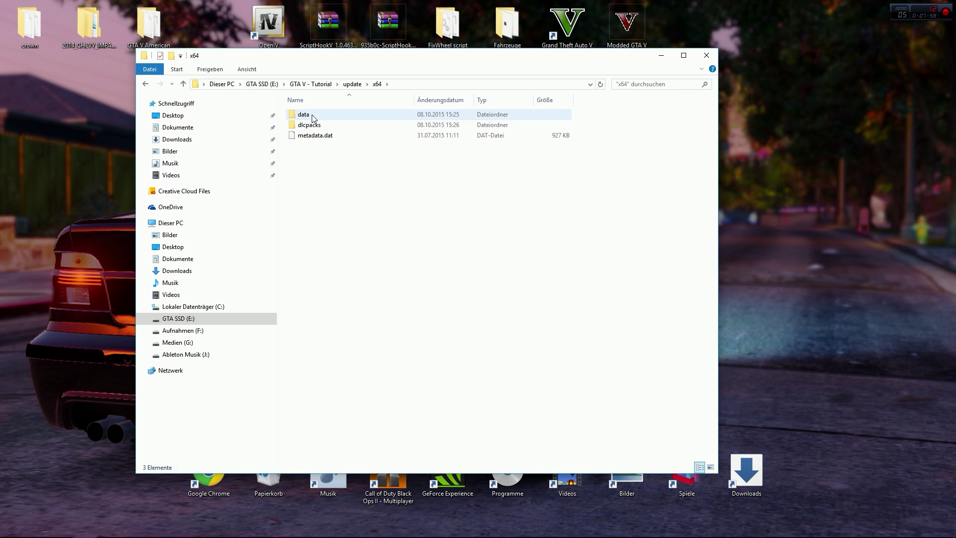
{"action": "double_click", "coordinate": [317, 126]}
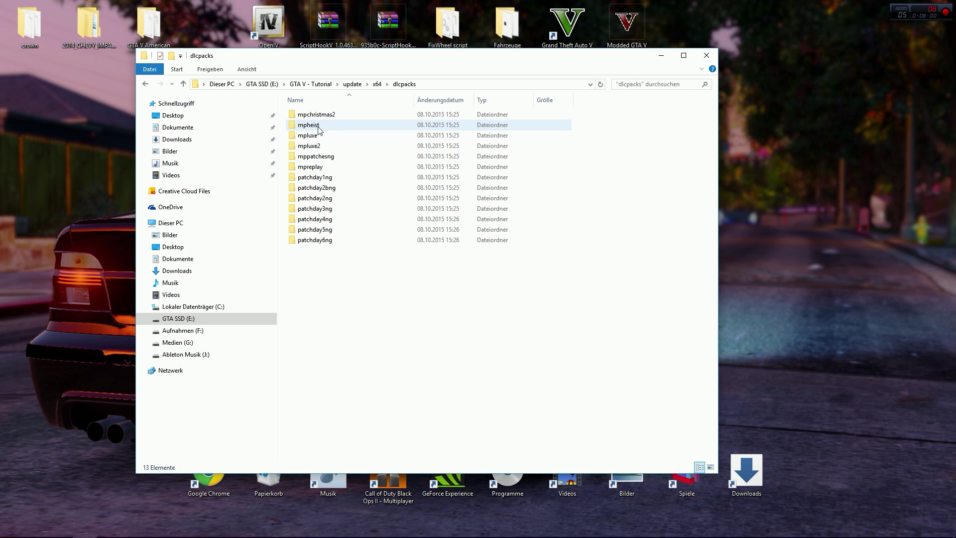
{"action": "left_click", "coordinate": [335, 220]}
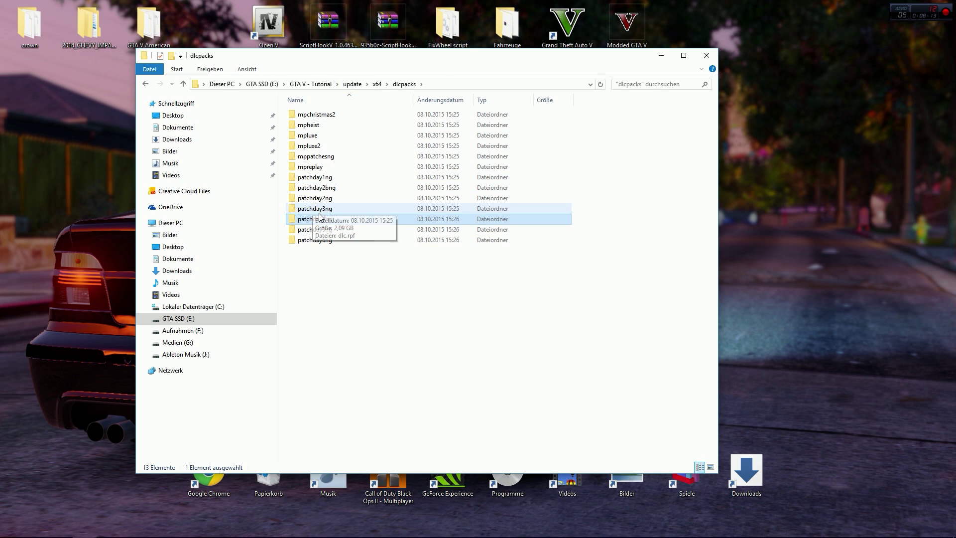
Open GTA V - Tutorial\mods on GTA SSD (E:) in a second window and arrange it beside the dlcpacks window.
{"action": "left_click_drag", "start_coordinate": [370, 56], "coordinate": [585, 32]}
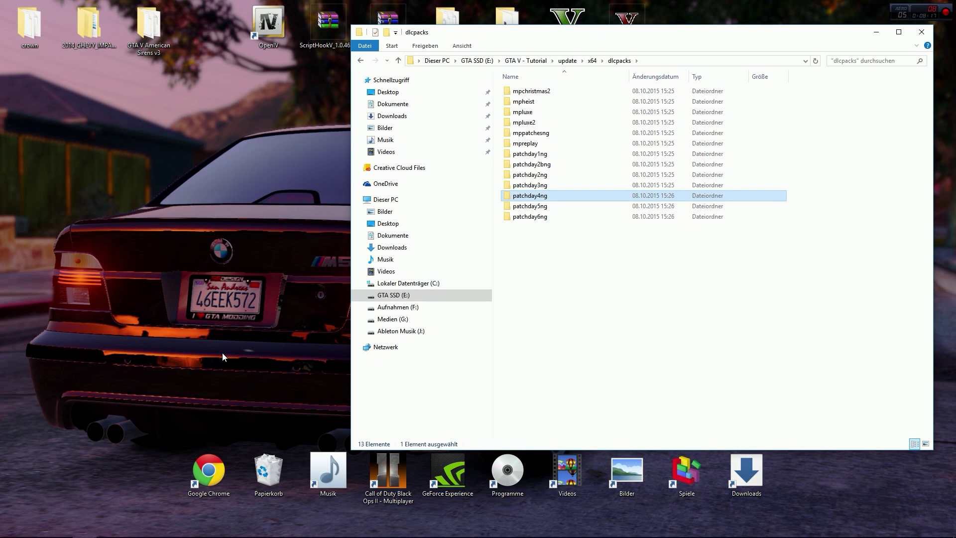
{"action": "left_click", "coordinate": [219, 290]}
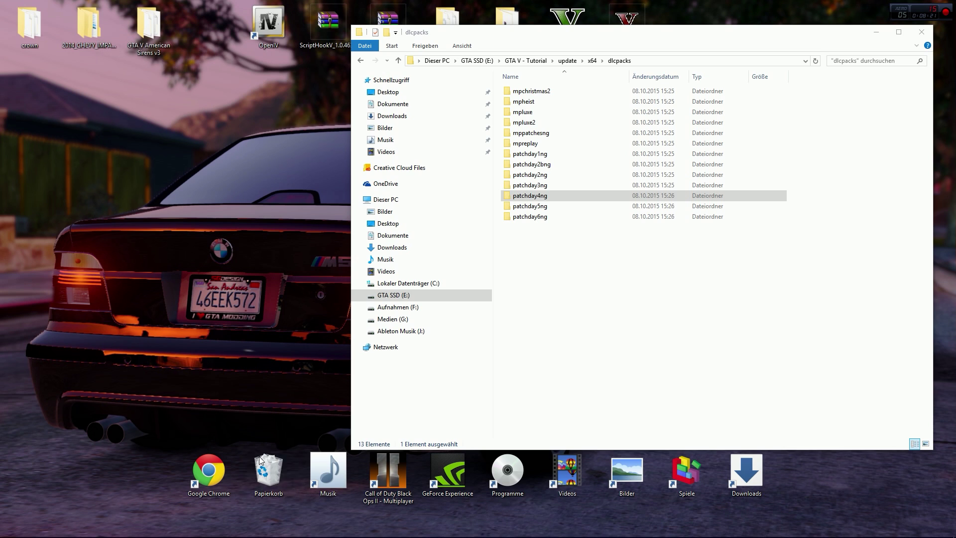
{"action": "double_click", "coordinate": [20, 33]}
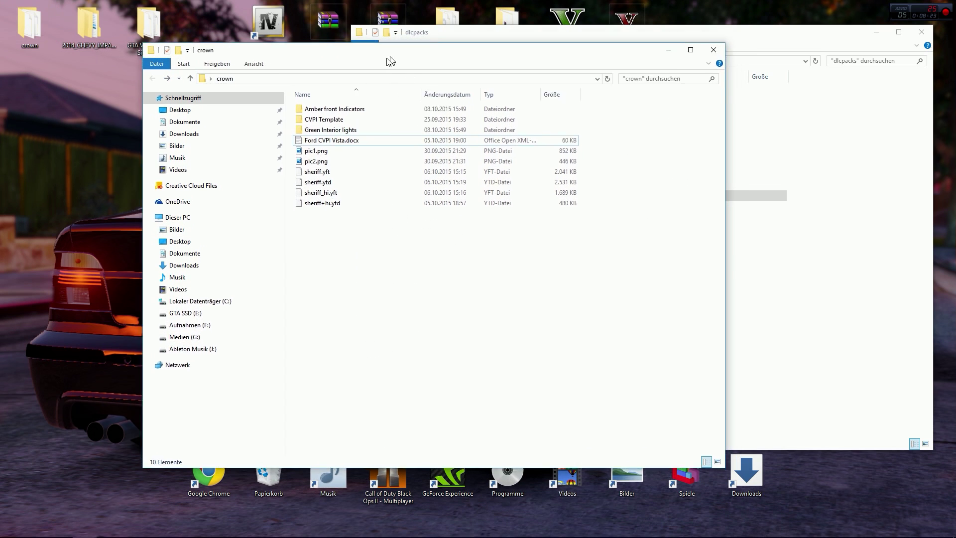
{"action": "left_click_drag", "start_coordinate": [390, 61], "coordinate": [296, 62]}
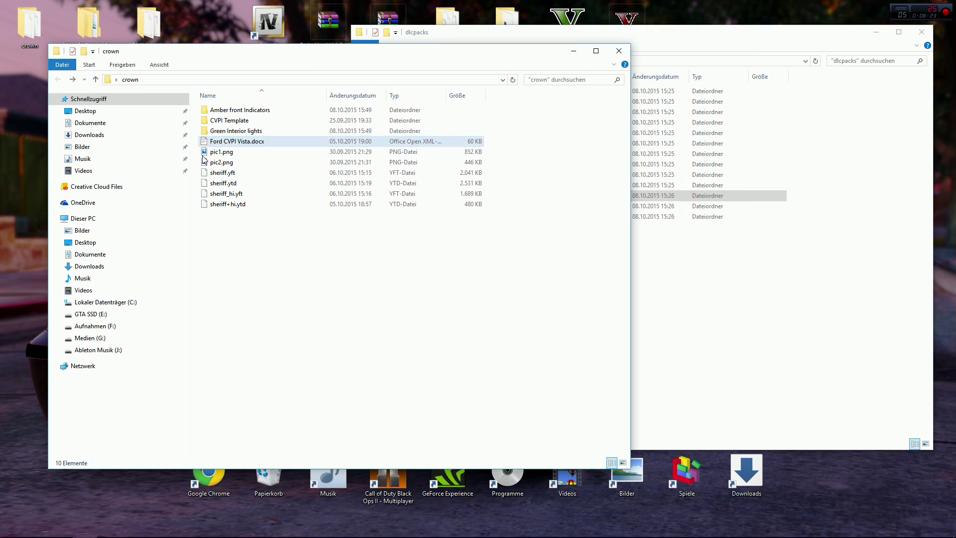
{"action": "left_click", "coordinate": [107, 314]}
{"action": "left_click", "coordinate": [250, 207]}
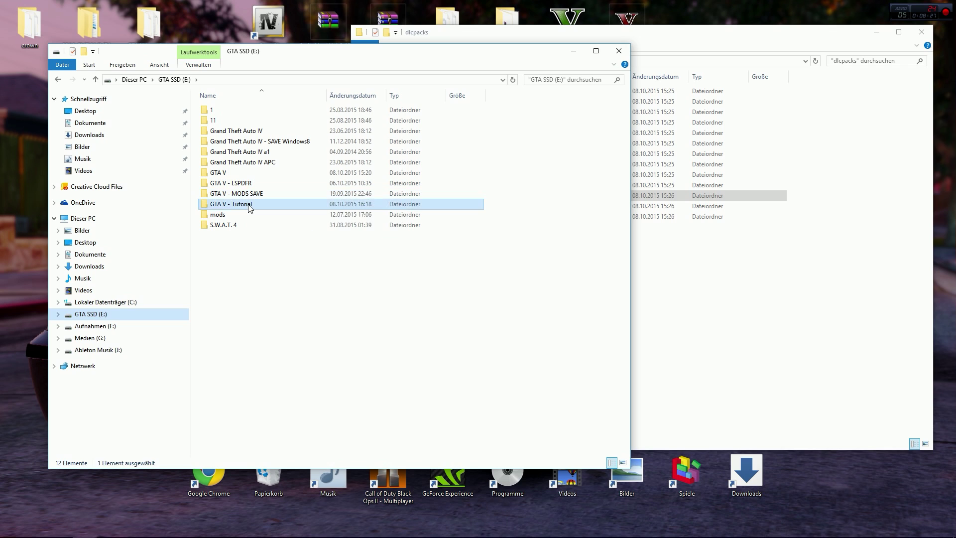
{"action": "double_click", "coordinate": [250, 206]}
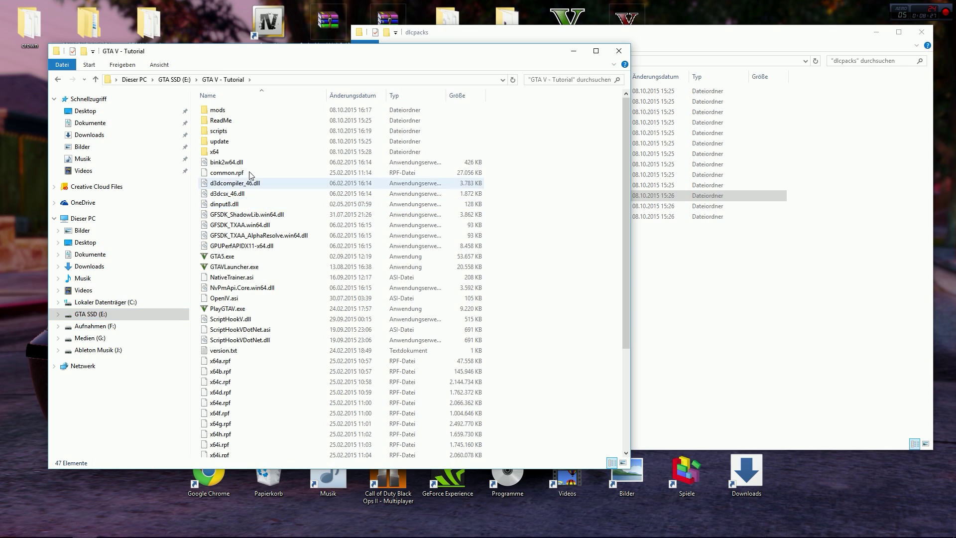
{"action": "double_click", "coordinate": [218, 110]}
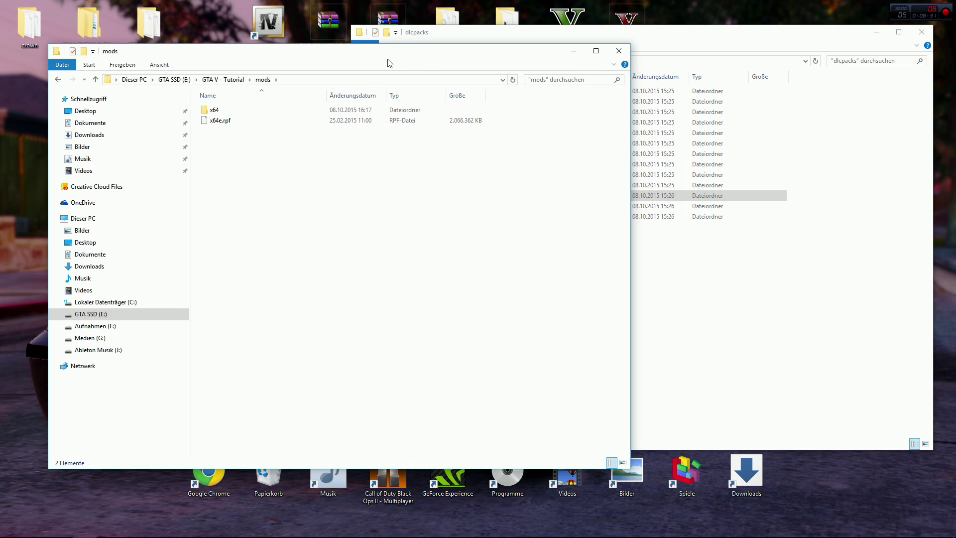
{"action": "left_click_drag", "start_coordinate": [389, 63], "coordinate": [30, 47]}
{"action": "left_click_drag", "start_coordinate": [163, 40], "coordinate": [562, 98]}
Create a new folder named update inside the mods folder.
{"action": "right_click", "coordinate": [423, 285]}
{"action": "mouse_move", "coordinate": [525, 402]}
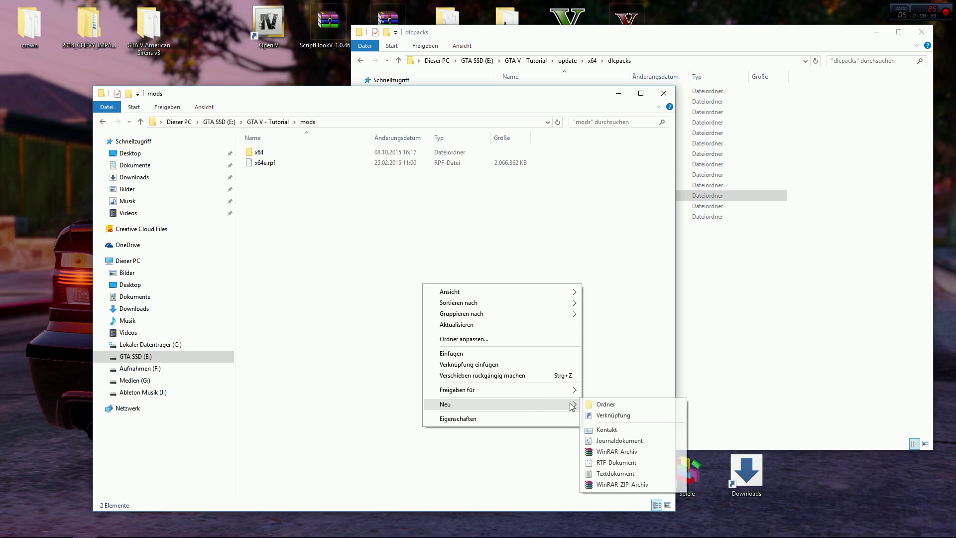
{"action": "left_click", "coordinate": [586, 403]}
{"action": "type", "text": "u"}
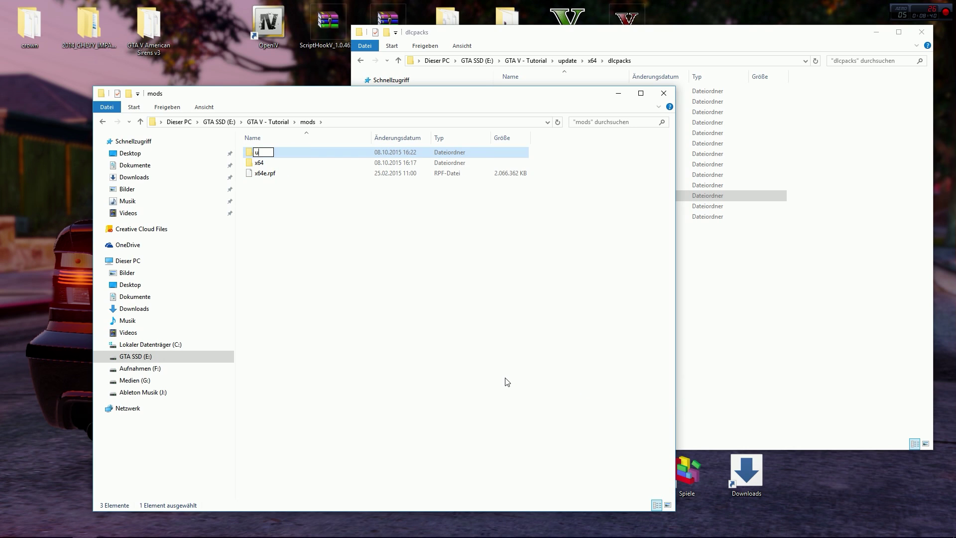
{"action": "type", "text": "pdate"}
{"action": "key", "text": "Return"}
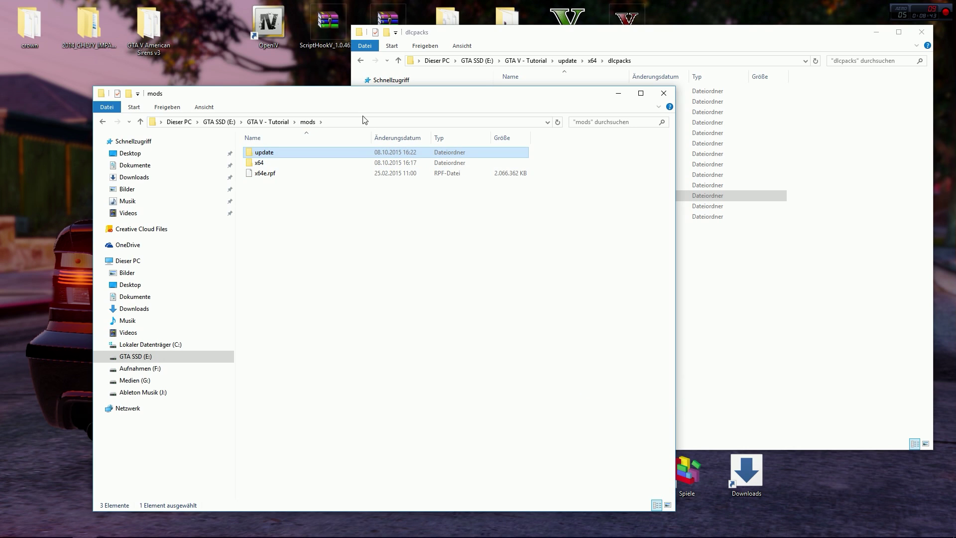
Open mods\update and create a subfolder named x64 in it.
{"action": "double_click", "coordinate": [309, 155]}
{"action": "right_click", "coordinate": [358, 227]}
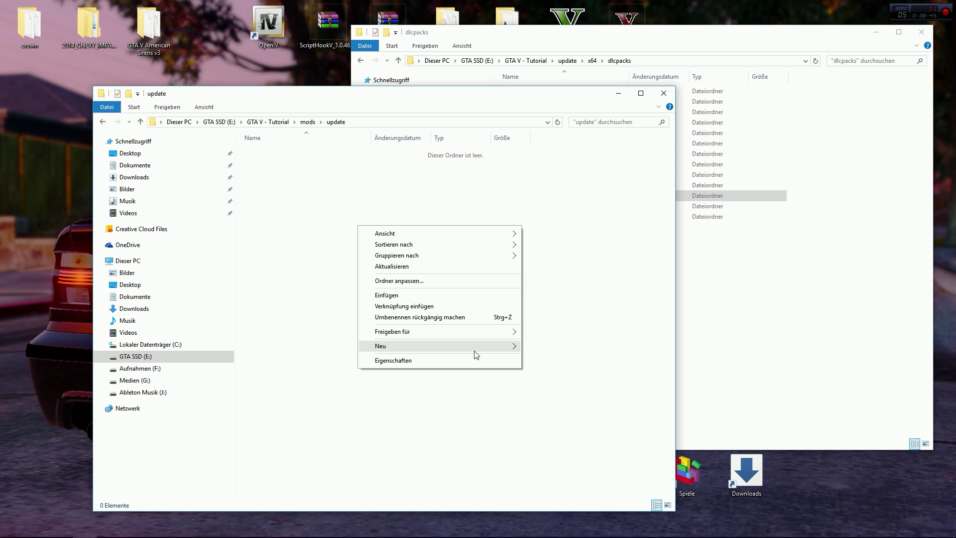
{"action": "mouse_move", "coordinate": [474, 347]}
{"action": "left_click", "coordinate": [542, 347]}
{"action": "type", "text": "x64"}
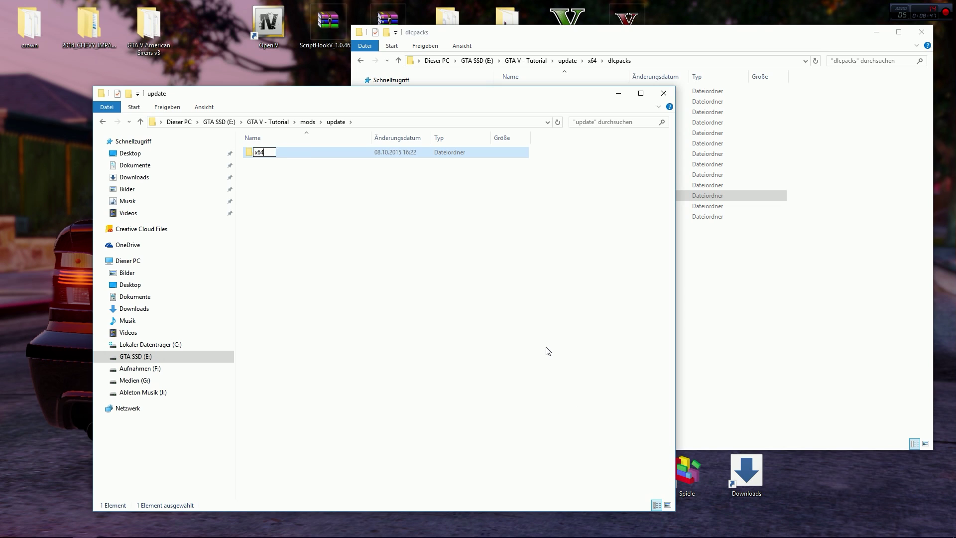
{"action": "key", "text": "Return"}
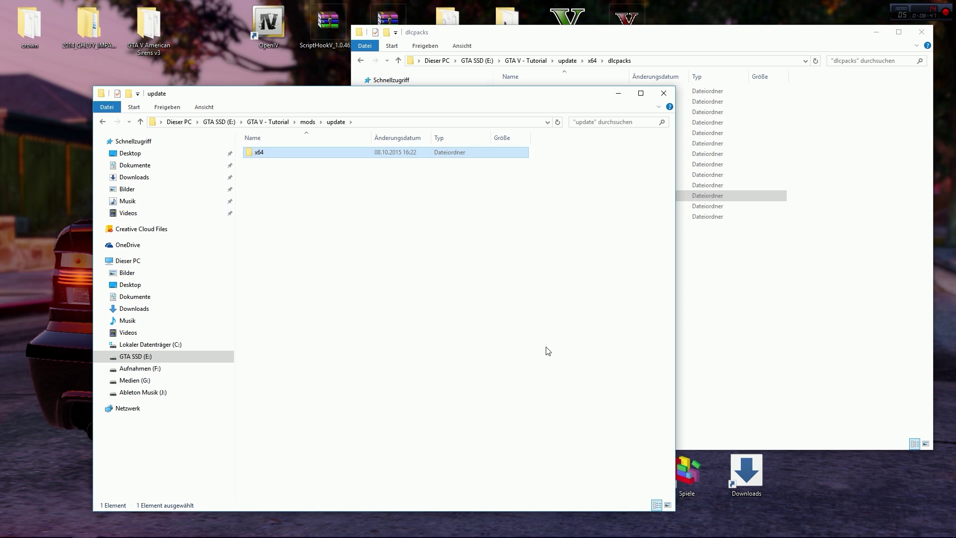
Open mods\update\x64 and create a subfolder named dlcpacks in it.
{"action": "double_click", "coordinate": [449, 156]}
{"action": "right_click", "coordinate": [387, 219]}
{"action": "mouse_move", "coordinate": [495, 343]}
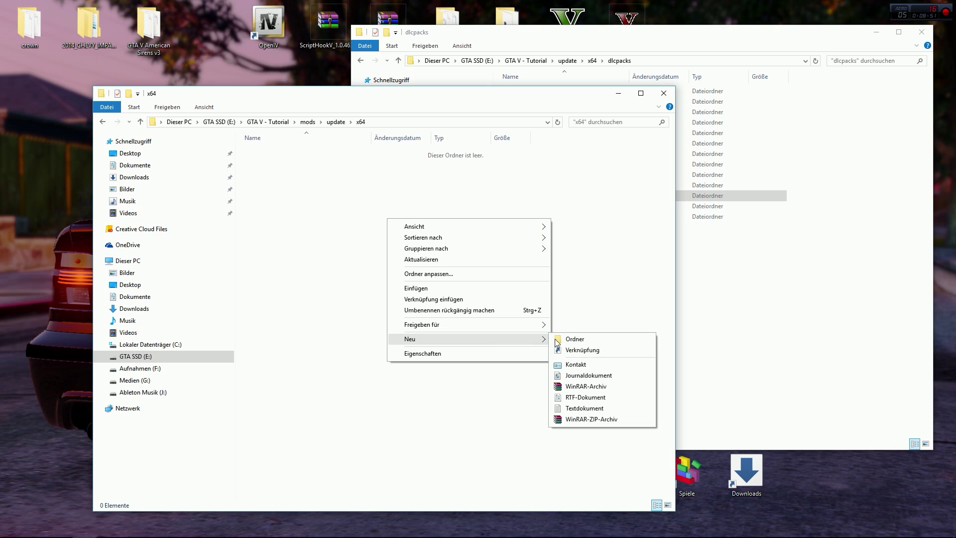
{"action": "left_click", "coordinate": [556, 344]}
{"action": "type", "text": "dlcpacks"}
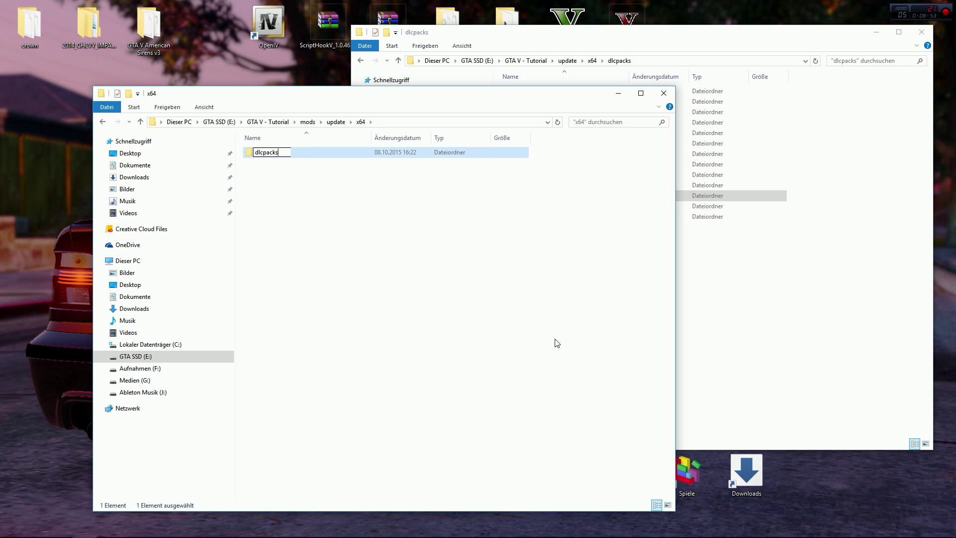
{"action": "key", "text": "Return"}
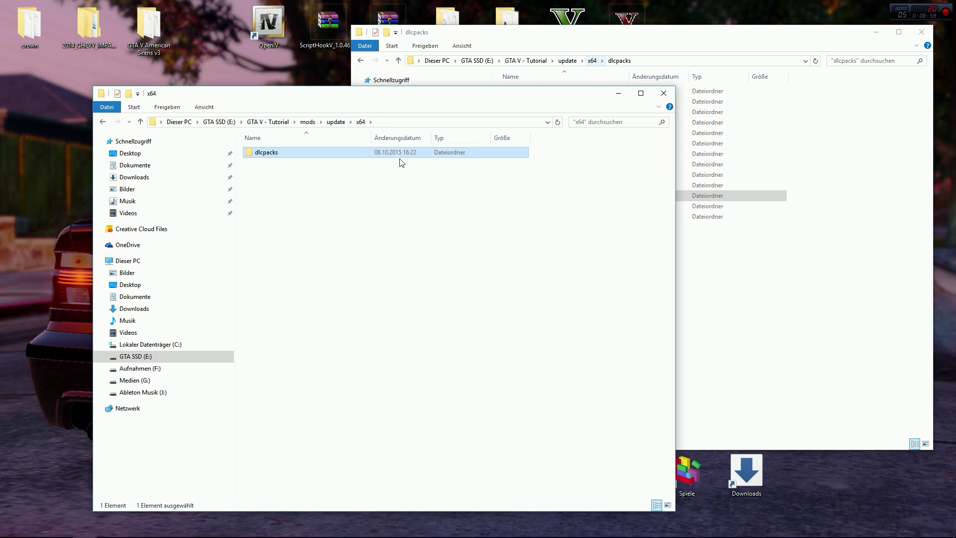
Copy the patchday4ng folder from the game's original update\x64\dlcpacks into mods\update\x64\dlcpacks.
{"action": "double_click", "coordinate": [364, 155]}
{"action": "left_click_drag", "start_coordinate": [355, 100], "coordinate": [0, 106]}
{"action": "right_click", "coordinate": [514, 196]}
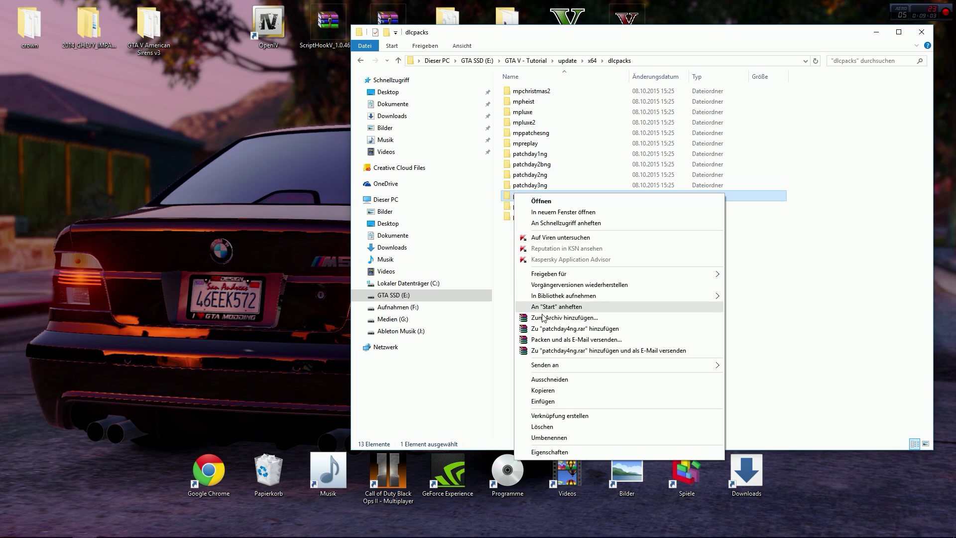
{"action": "left_click", "coordinate": [545, 391]}
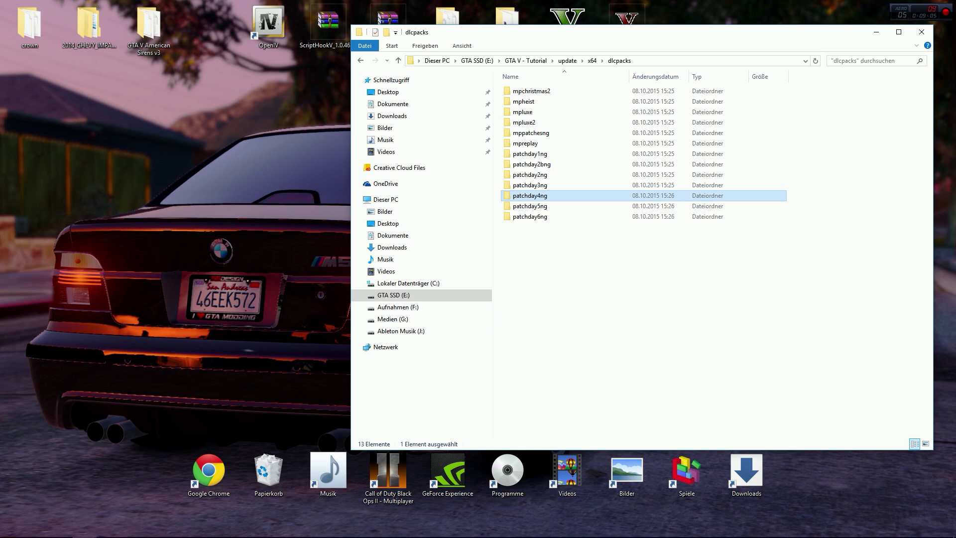
{"action": "key", "text": "alt+Tab"}
{"action": "right_click", "coordinate": [506, 206]}
{"action": "left_click", "coordinate": [537, 276]}
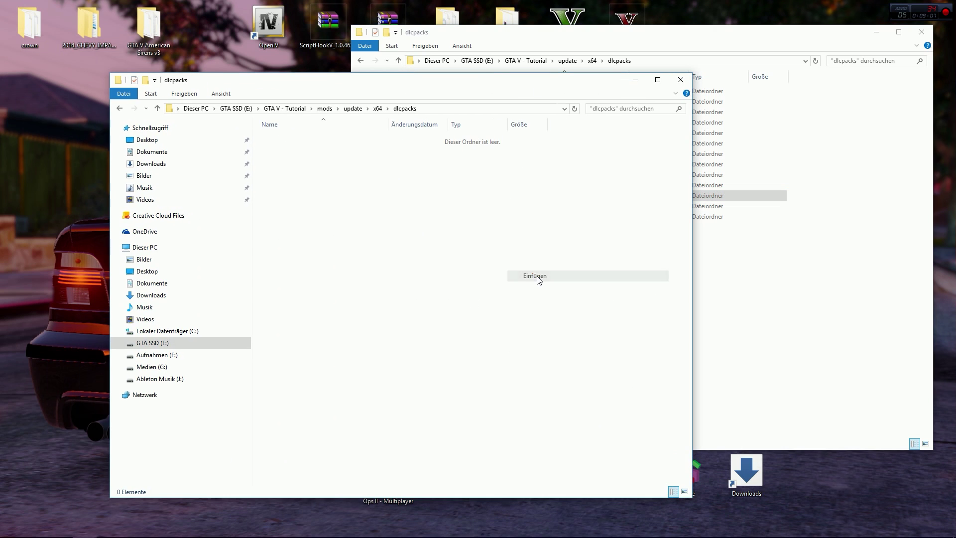
{"action": "left_click", "coordinate": [388, 197]}
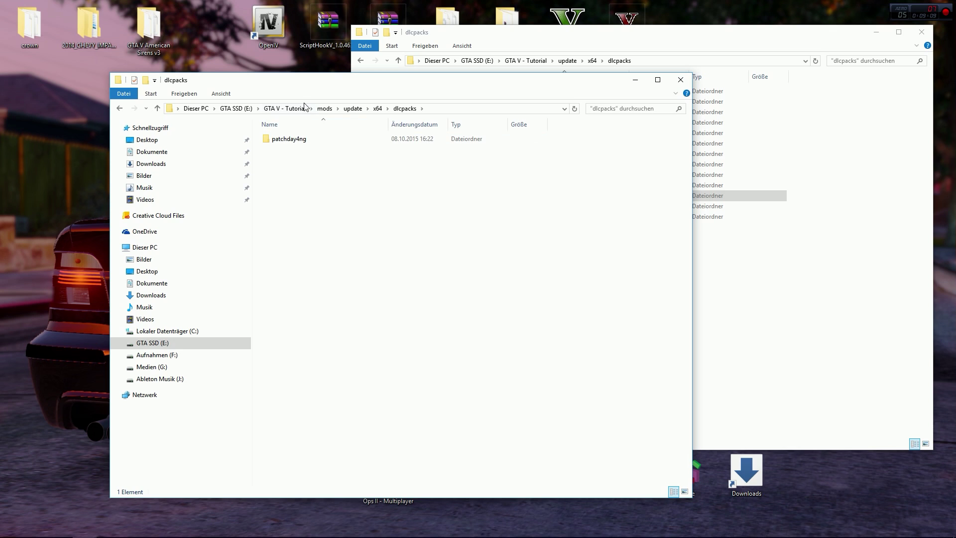
Compare the update\x64\dlcpacks path in the game folder and in mods level by level, and put both folder windows away.
{"action": "left_click", "coordinate": [324, 108]}
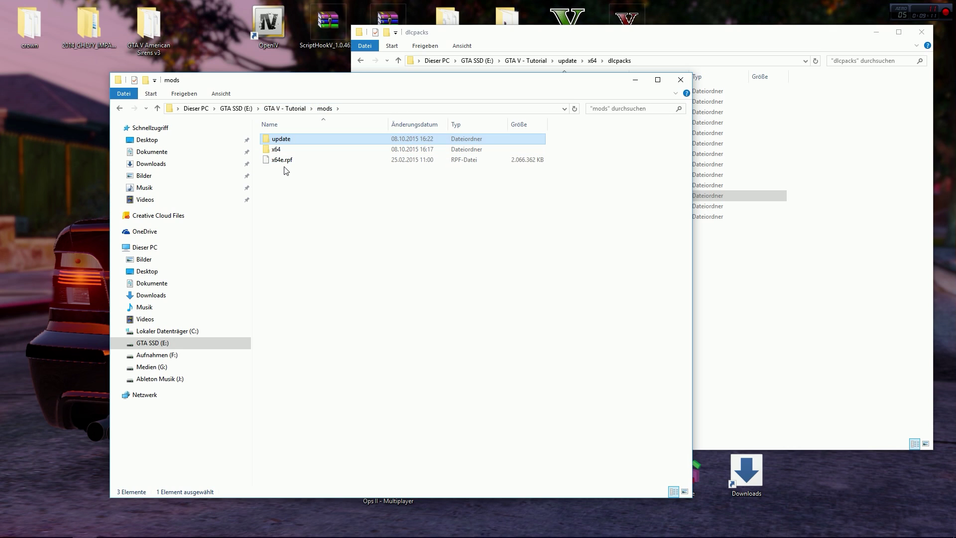
{"action": "left_click", "coordinate": [496, 39]}
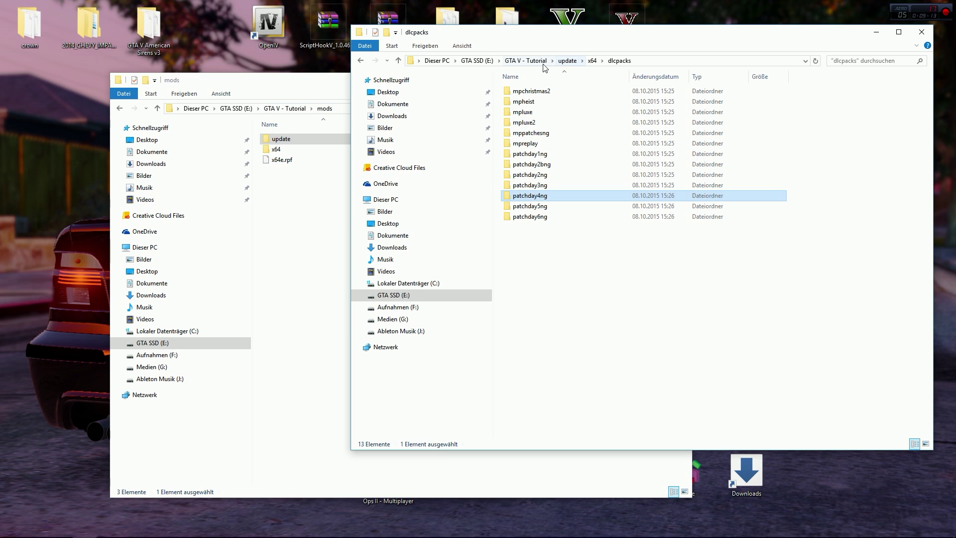
{"action": "left_click", "coordinate": [528, 60]}
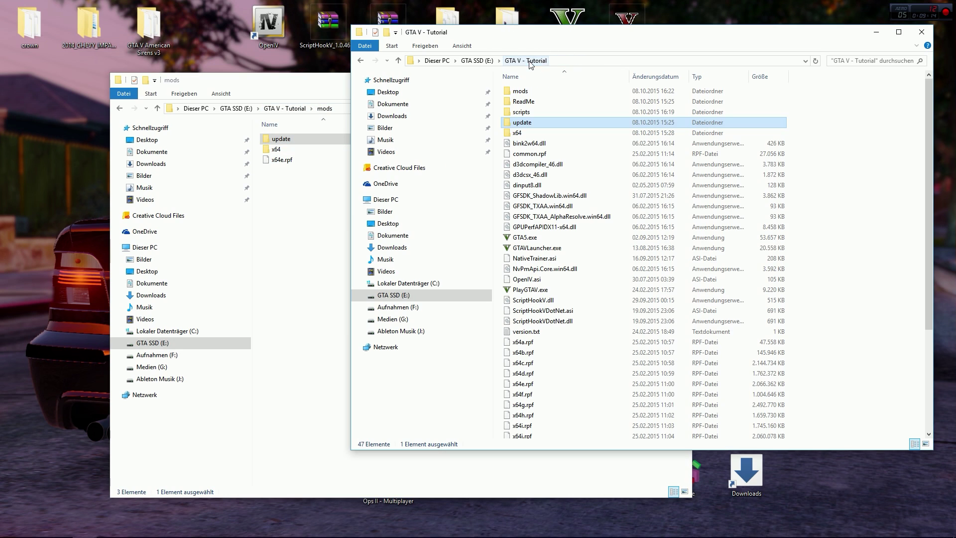
{"action": "double_click", "coordinate": [538, 123]}
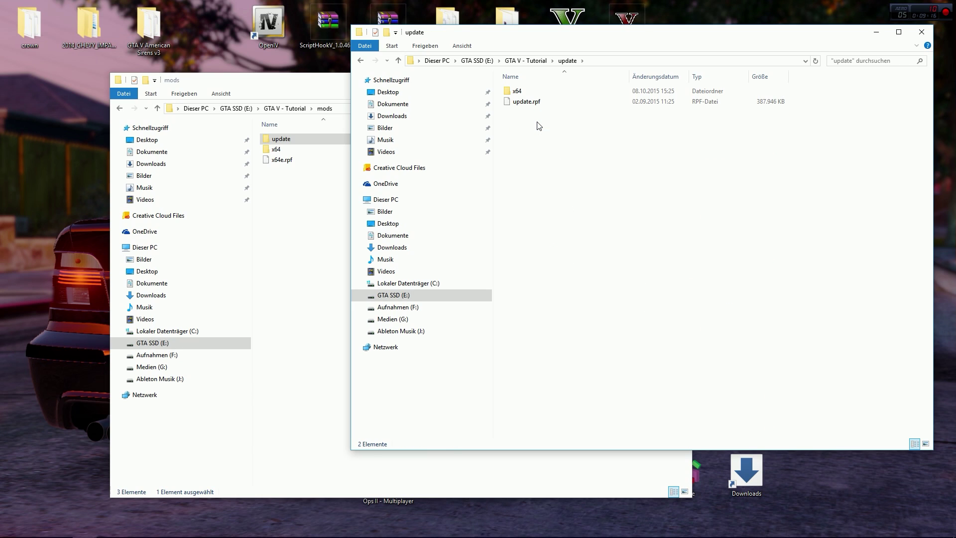
{"action": "double_click", "coordinate": [281, 140]}
{"action": "left_click", "coordinate": [728, 174]}
{"action": "double_click", "coordinate": [519, 90]}
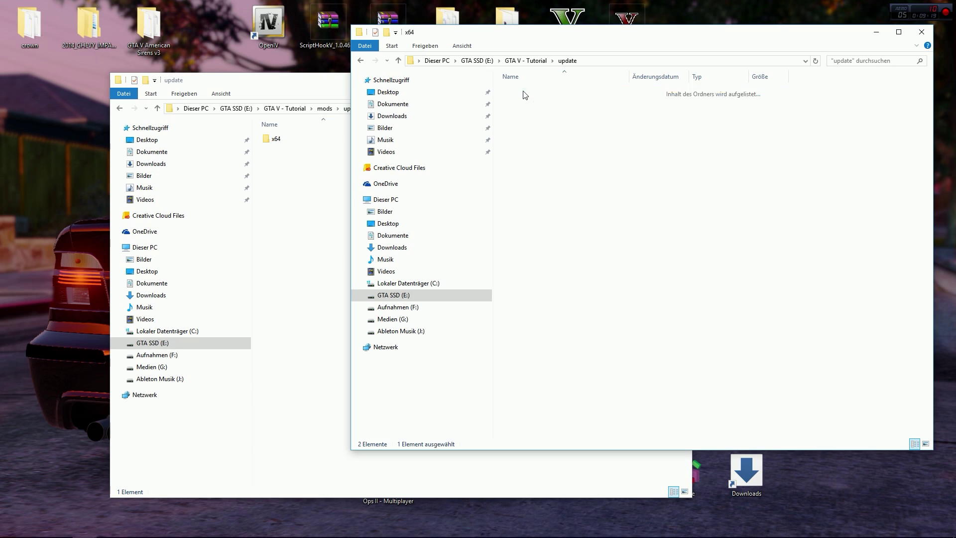
{"action": "double_click", "coordinate": [284, 139]}
{"action": "left_click", "coordinate": [771, 190]}
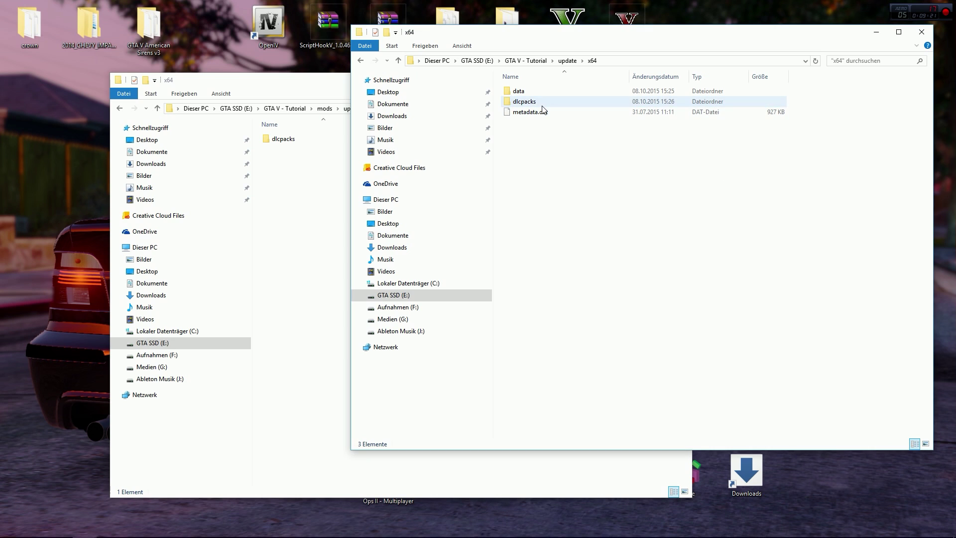
{"action": "double_click", "coordinate": [524, 101]}
{"action": "double_click", "coordinate": [299, 139]}
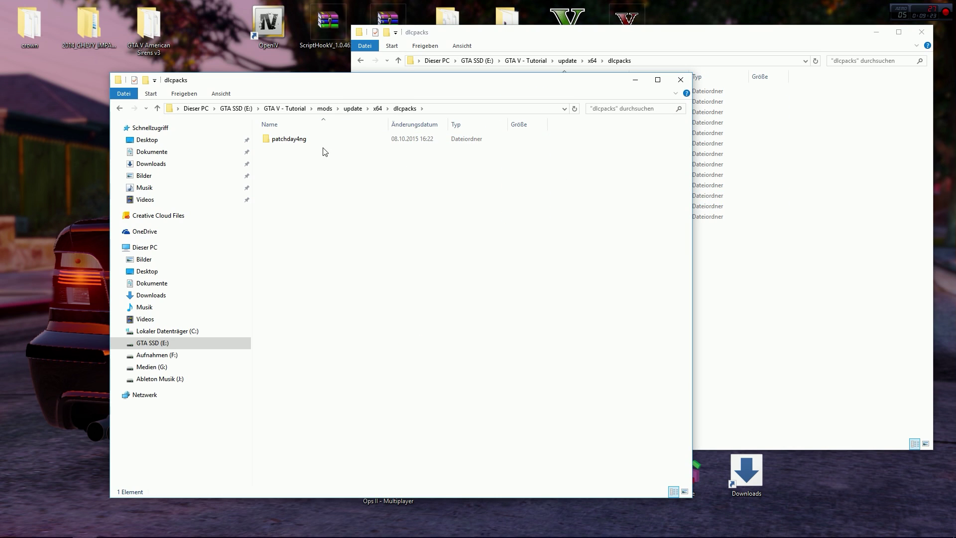
{"action": "left_click", "coordinate": [722, 218]}
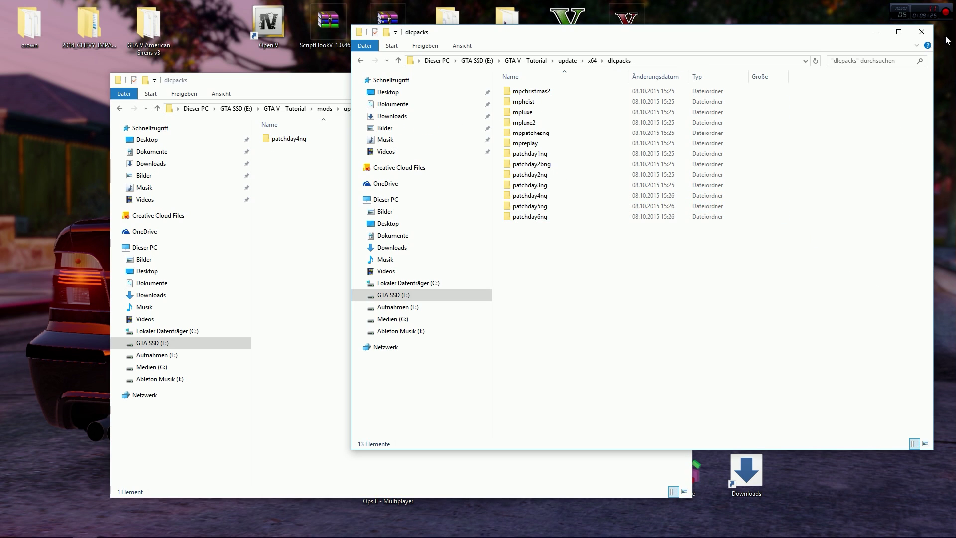
{"action": "left_click", "coordinate": [921, 33]}
{"action": "left_click", "coordinate": [636, 80]}
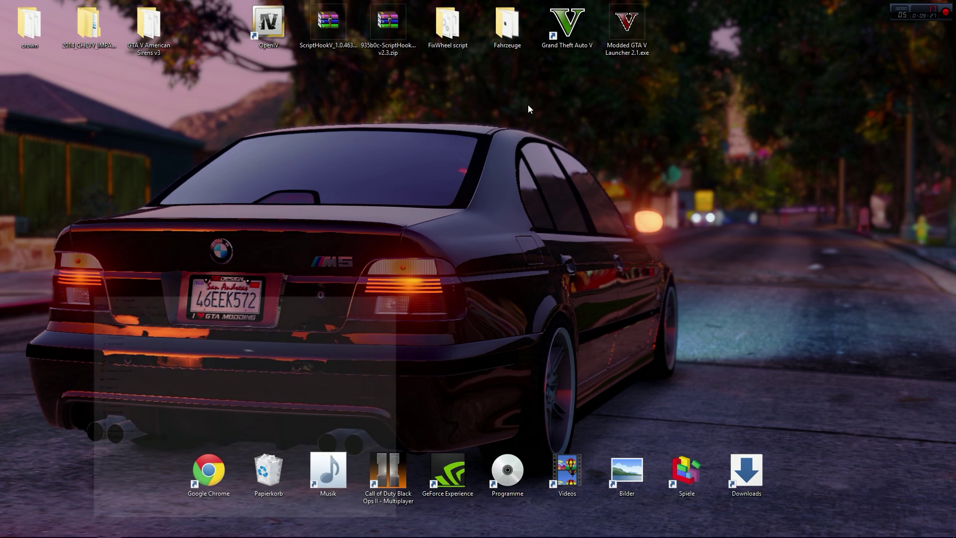
Switch to OpenIV and open the folder mods\update\x64\dlcpacks\patchday4ng.
{"action": "left_click", "coordinate": [142, 528]}
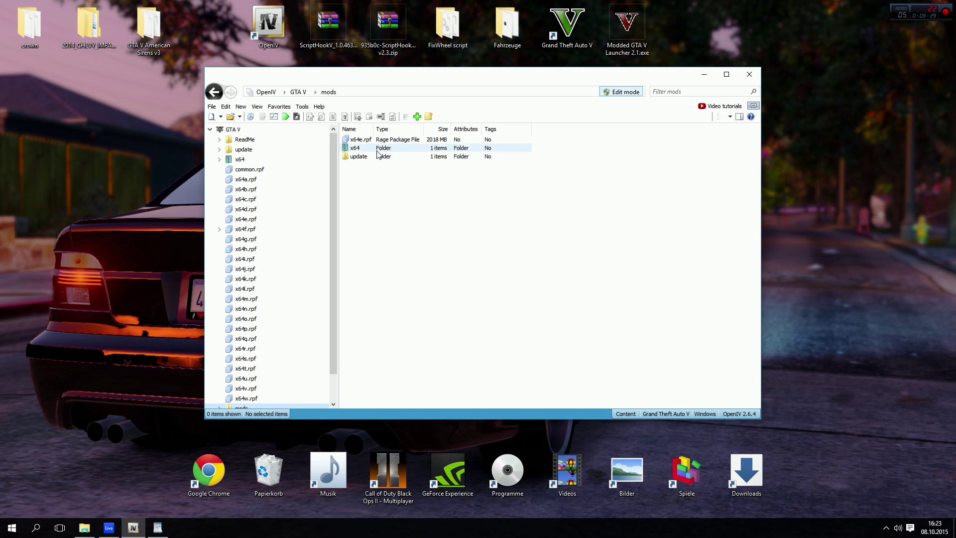
{"action": "scroll", "coordinate": [333, 161], "scroll_direction": "down", "scroll_amount": 1}
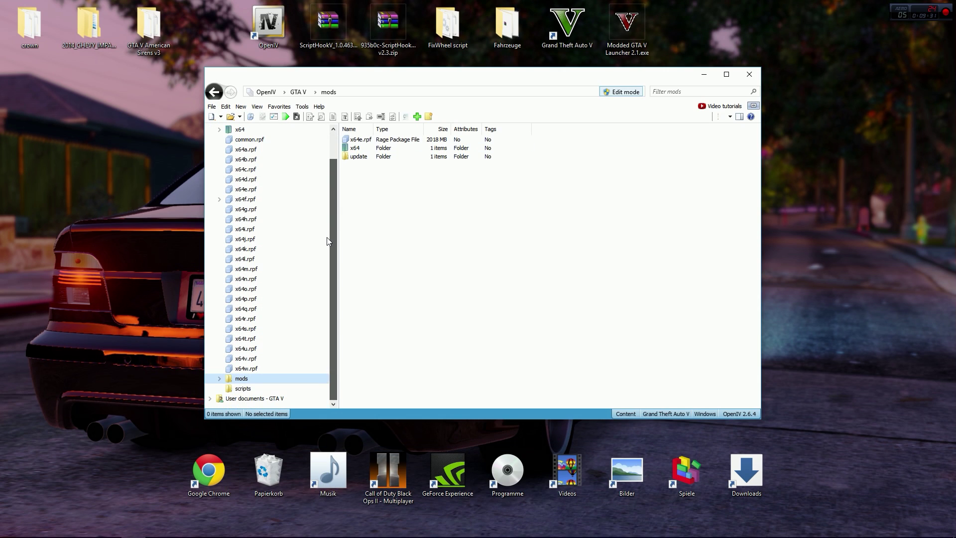
{"action": "double_click", "coordinate": [359, 157]}
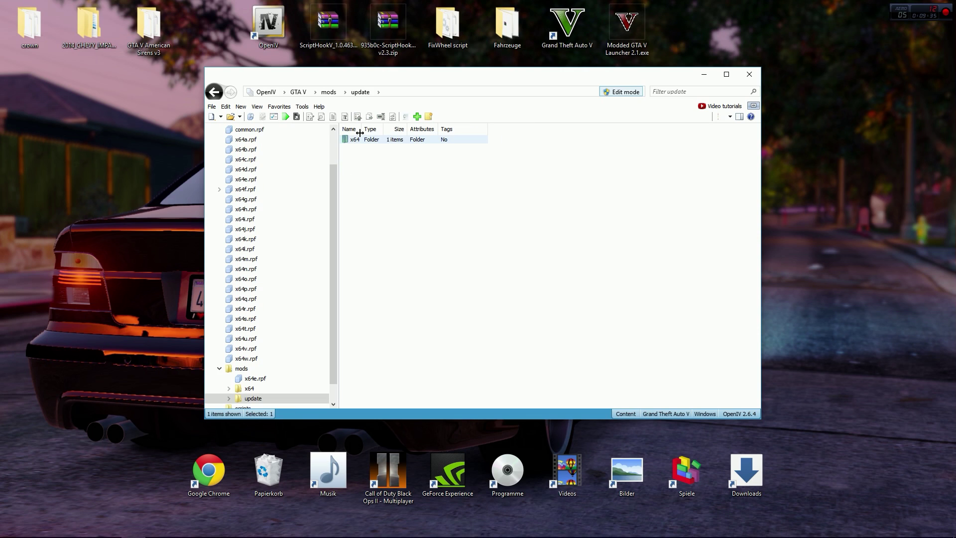
{"action": "left_click", "coordinate": [367, 141]}
{"action": "double_click", "coordinate": [367, 140]}
{"action": "left_click", "coordinate": [367, 140]}
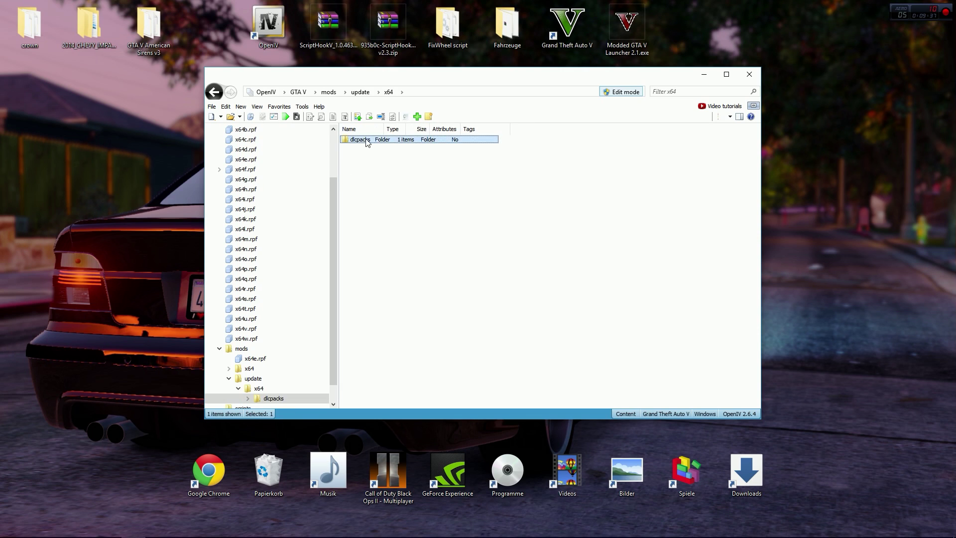
{"action": "double_click", "coordinate": [367, 139]}
{"action": "left_click", "coordinate": [367, 140]}
{"action": "double_click", "coordinate": [367, 140]}
{"action": "left_click", "coordinate": [366, 140]}
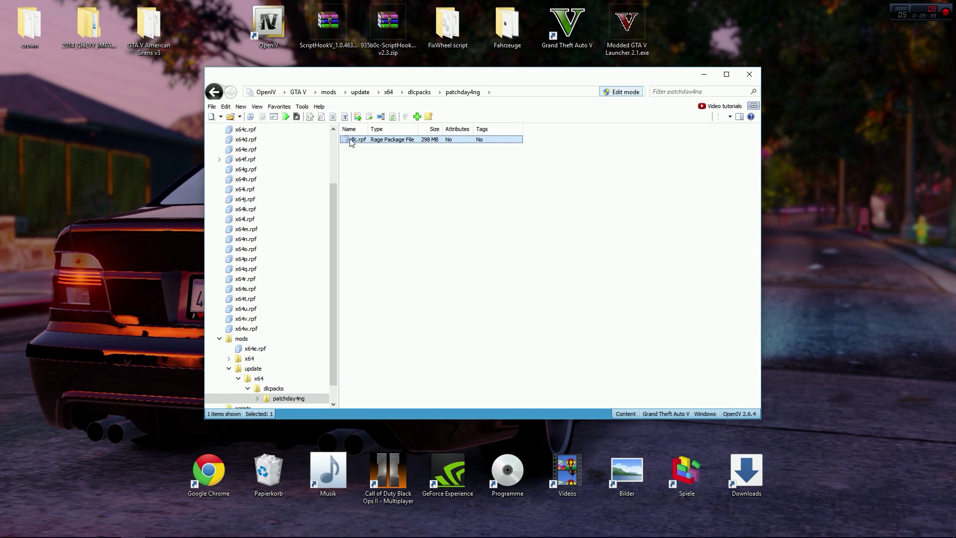
Open dlc.rpf and go through x64\levels\gta5 into the vehicles.rpf archive.
{"action": "double_click", "coordinate": [375, 141]}
{"action": "left_click", "coordinate": [369, 140]}
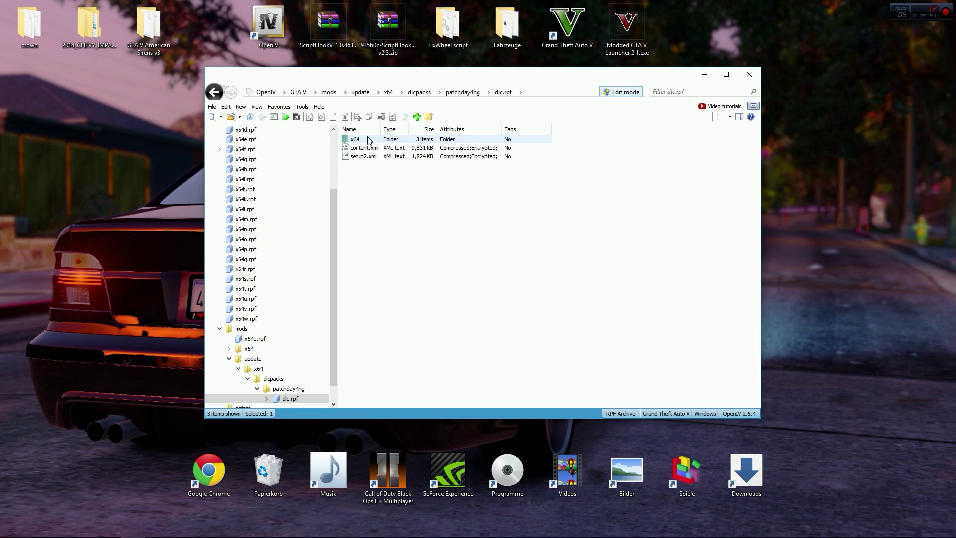
{"action": "double_click", "coordinate": [369, 140]}
{"action": "double_click", "coordinate": [368, 147]}
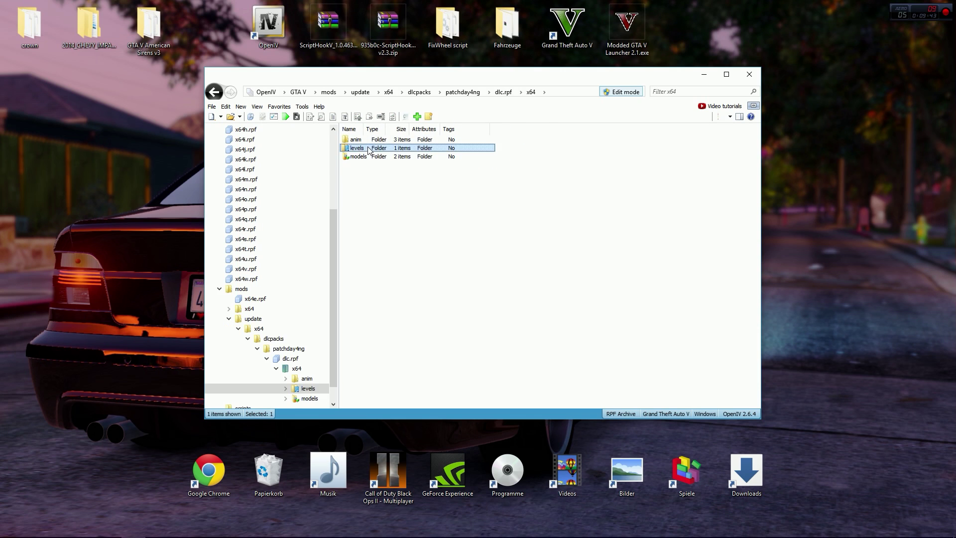
{"action": "double_click", "coordinate": [355, 140]}
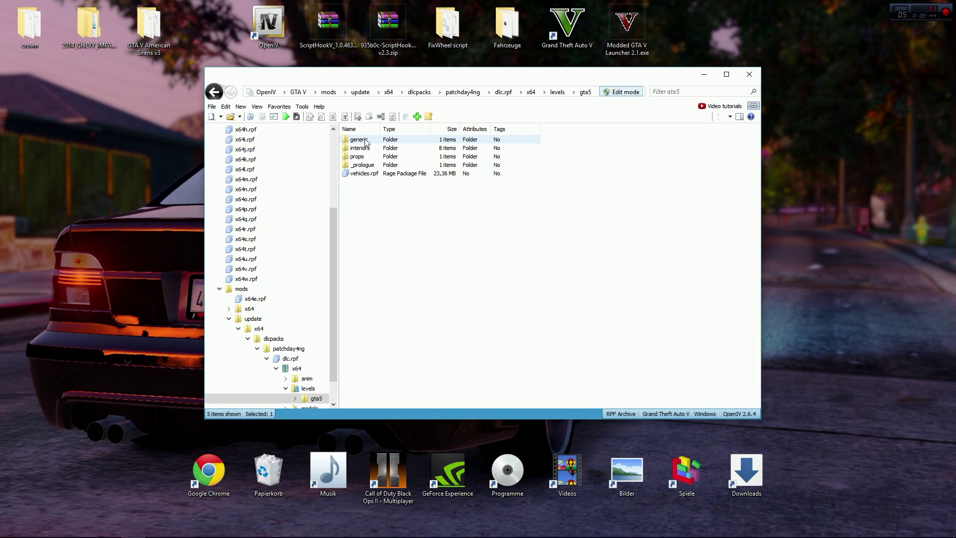
{"action": "left_click", "coordinate": [382, 174]}
{"action": "double_click", "coordinate": [384, 175]}
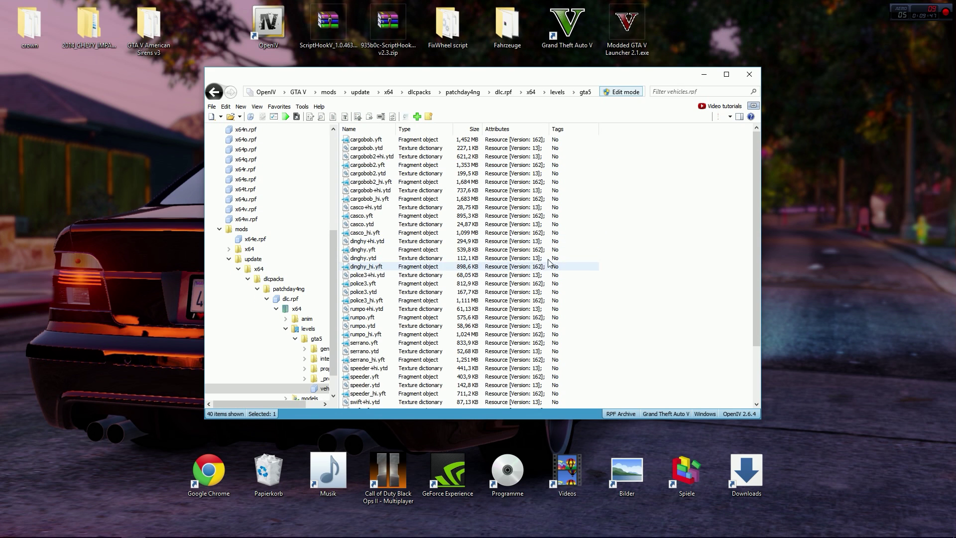
Add sheriff.yft, sheriff.ytd, sheriff_hi.yft and sheriff+hi.ytd from the desktop's crown folder to the open vehicles.rpf archive.
{"action": "mouse_move", "coordinate": [452, 77]}
{"action": "left_mouse_down"}
{"action": "mouse_move", "coordinate": [498, 80]}
{"action": "mouse_move", "coordinate": [329, 72]}
{"action": "mouse_move", "coordinate": [458, 56]}
{"action": "mouse_move", "coordinate": [469, 67]}
{"action": "left_mouse_up"}
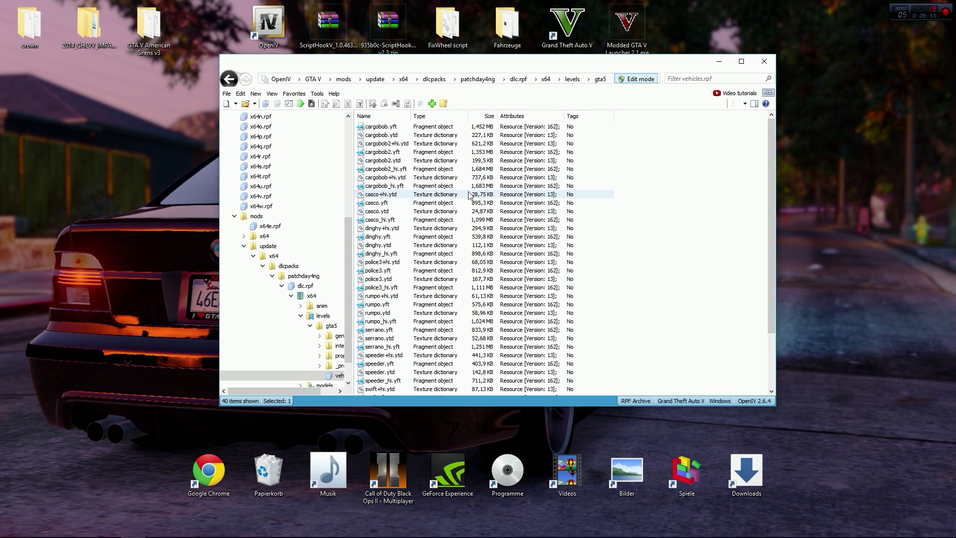
{"action": "left_click_drag", "start_coordinate": [487, 63], "coordinate": [477, 83]}
{"action": "double_click", "coordinate": [30, 25]}
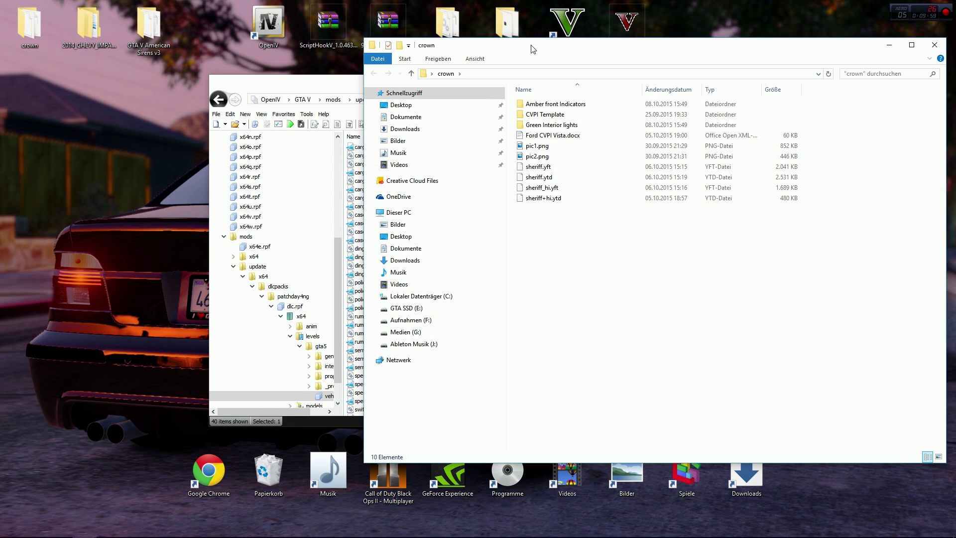
{"action": "left_click_drag", "start_coordinate": [532, 45], "coordinate": [717, 61]}
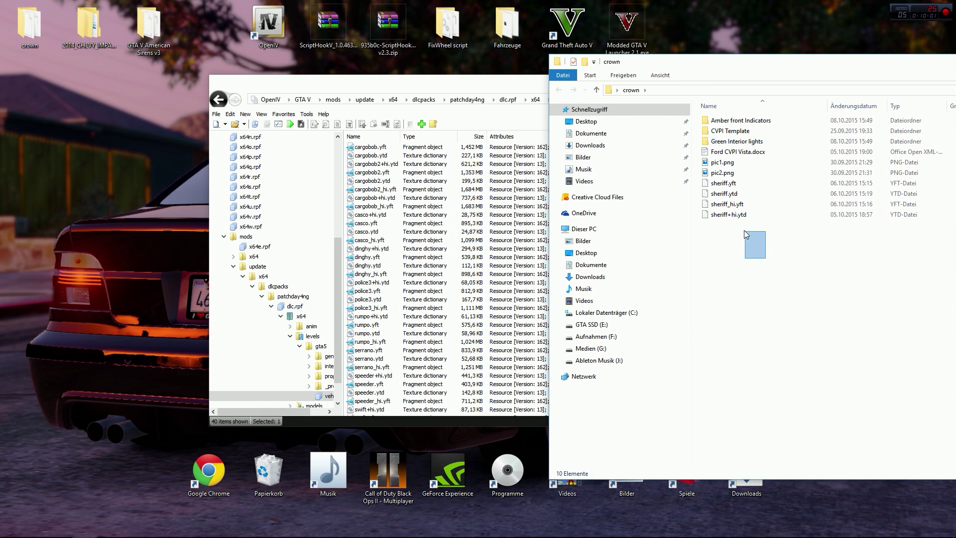
{"action": "mouse_move", "coordinate": [745, 230]}
{"action": "left_mouse_down"}
{"action": "mouse_move", "coordinate": [704, 180]}
{"action": "mouse_move", "coordinate": [724, 185]}
{"action": "mouse_move", "coordinate": [736, 223]}
{"action": "left_mouse_up"}
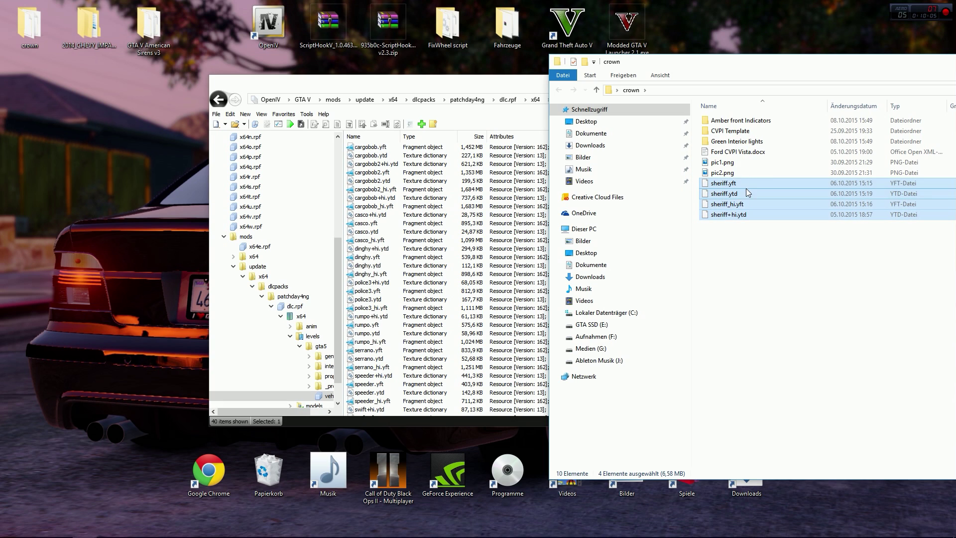
{"action": "left_click_drag", "start_coordinate": [746, 250], "coordinate": [723, 184]}
{"action": "left_click_drag", "start_coordinate": [723, 185], "coordinate": [363, 91]}
{"action": "left_click", "coordinate": [363, 91]}
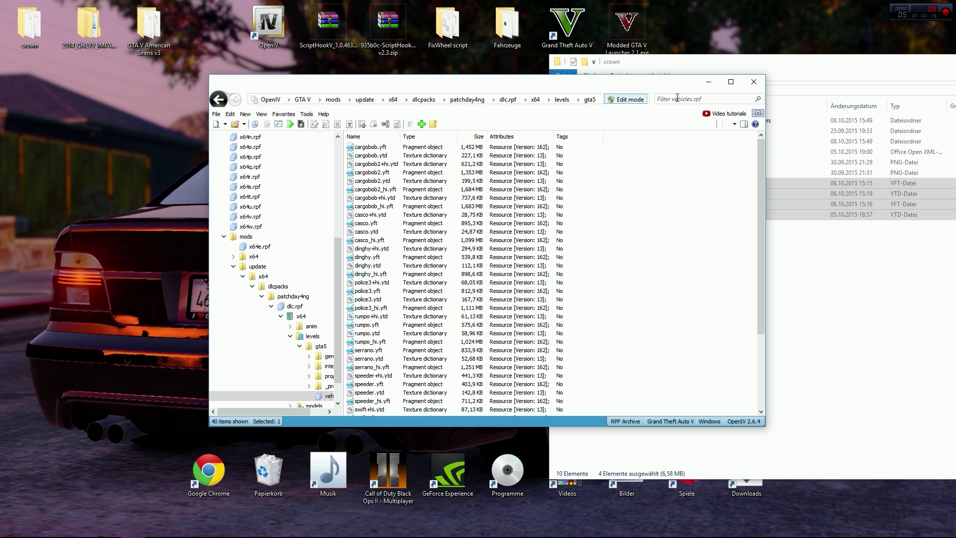
Filter the contents of vehicles.rpf by "she".
{"action": "left_click", "coordinate": [750, 68]}
{"action": "left_click", "coordinate": [494, 86]}
{"action": "type", "text": "she"}
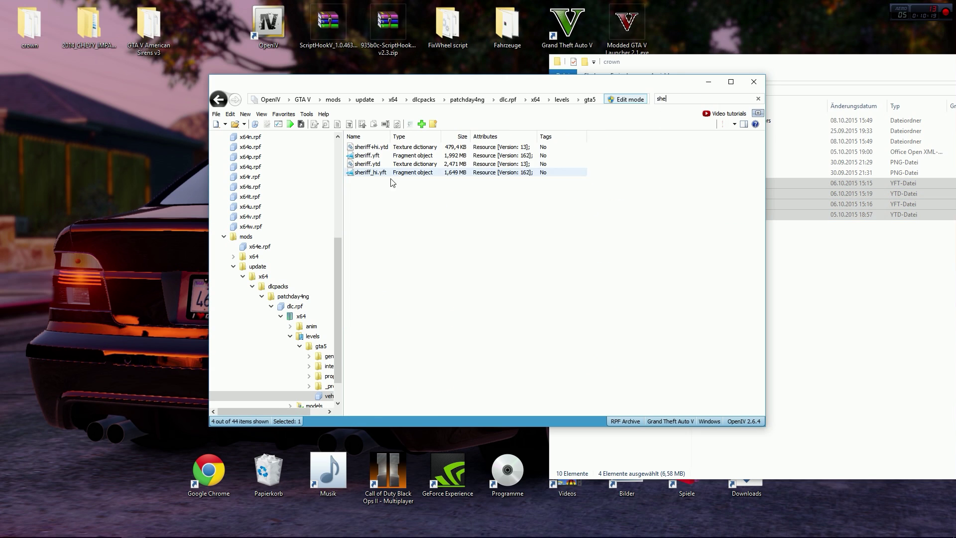
Inspect the sheriff.yft model and its chassis tree, open sheriff_hi.yft as well, and close both model views.
{"action": "left_click", "coordinate": [393, 158]}
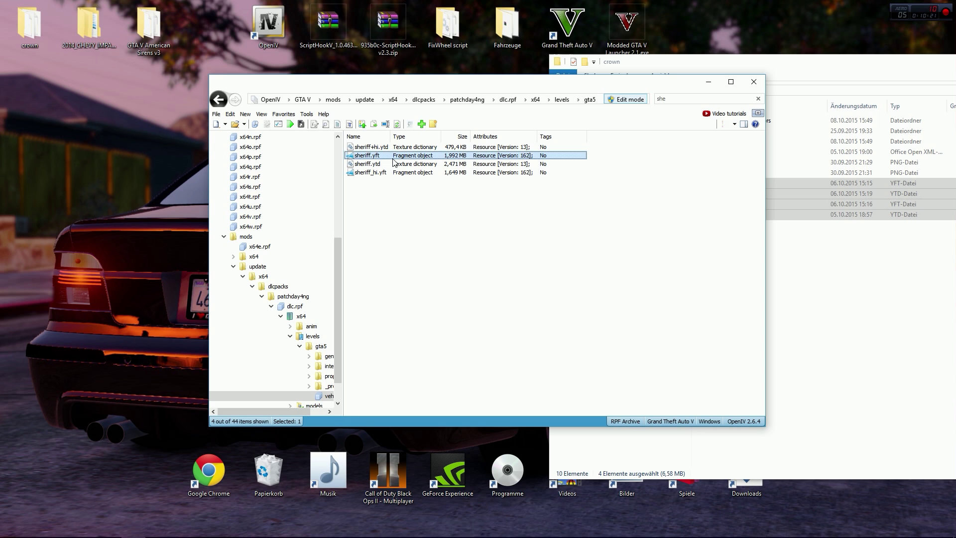
{"action": "key", "text": "Return"}
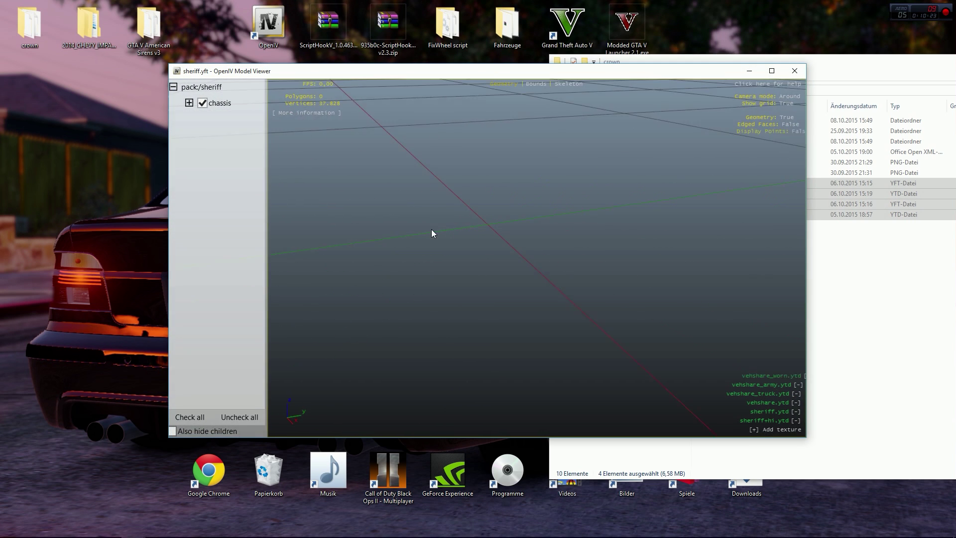
{"action": "left_click_drag", "start_coordinate": [718, 236], "coordinate": [188, 119]}
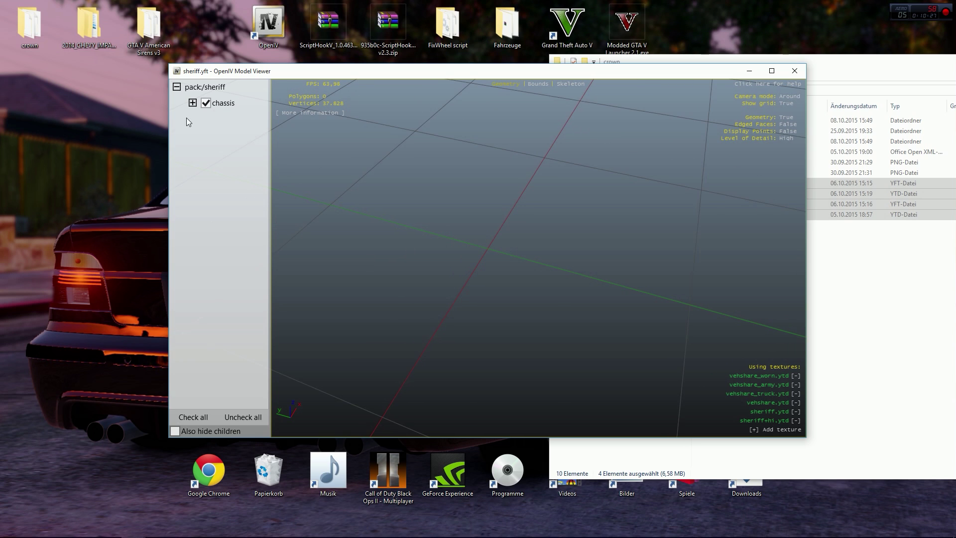
{"action": "left_click", "coordinate": [193, 102]}
{"action": "left_click", "coordinate": [193, 102]}
{"action": "left_click", "coordinate": [177, 88]}
{"action": "left_click", "coordinate": [795, 71]}
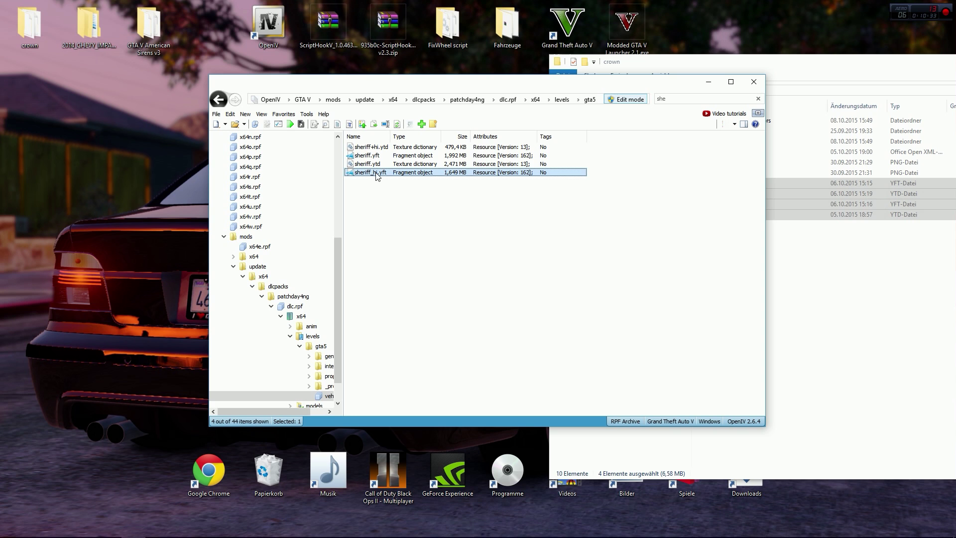
{"action": "double_click", "coordinate": [376, 172]}
{"action": "left_click", "coordinate": [794, 69]}
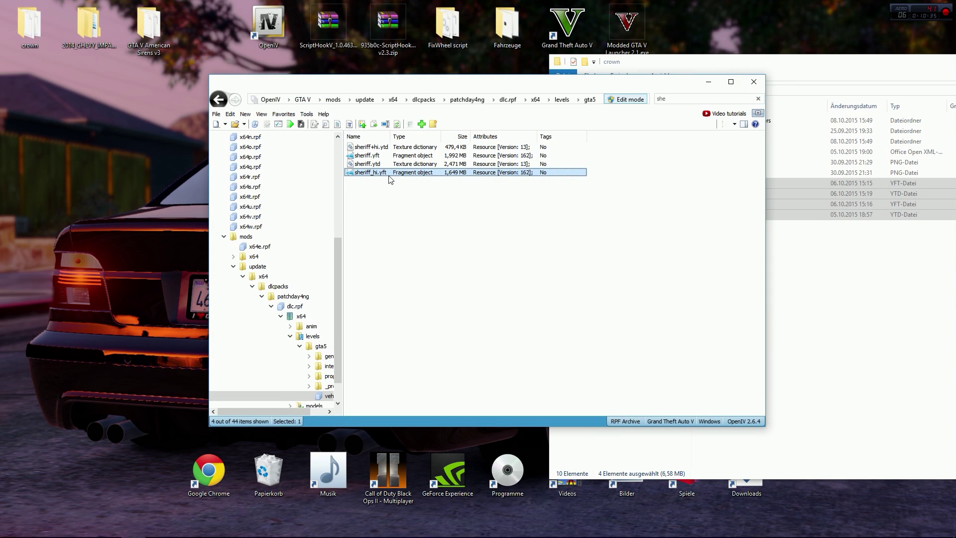
Look through the textures in sheriff.ytd from cvpi_sign_3 down to seat, and close the texture editor without saving.
{"action": "double_click", "coordinate": [378, 164]}
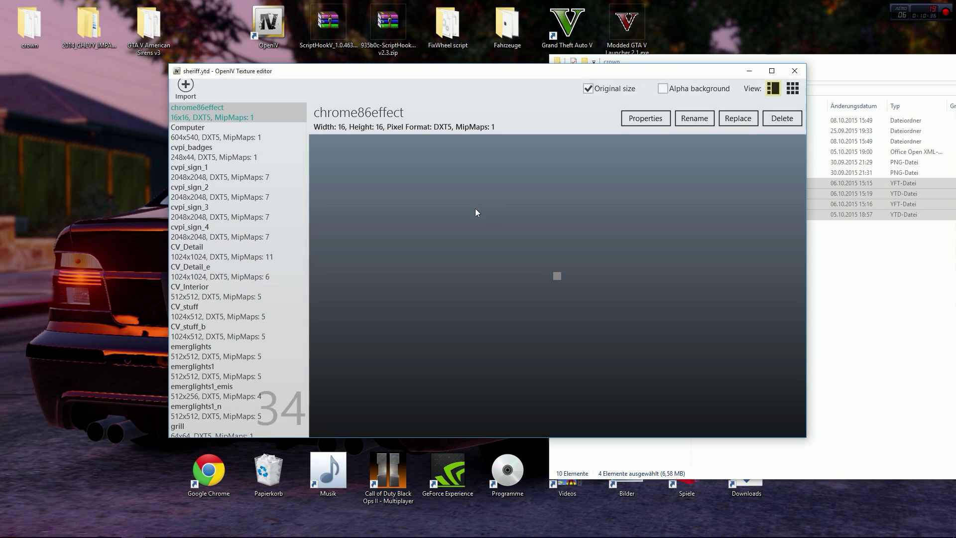
{"action": "left_click", "coordinate": [282, 218]}
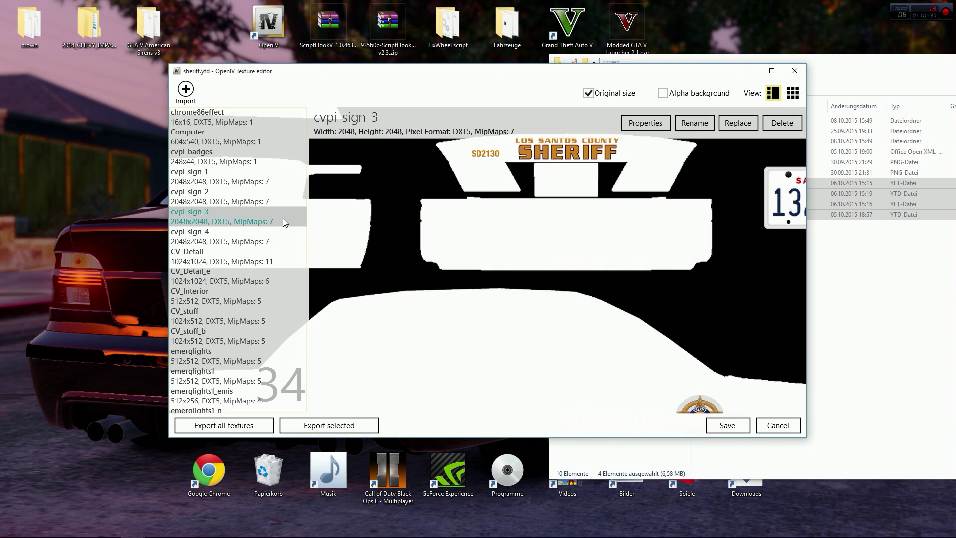
{"action": "key", "text": "Down"}
{"action": "key", "text": "Down"}
{"action": "key", "text": "Down"}
{"action": "key", "text": "Down"}
{"action": "key", "text": "Down"}
{"action": "key", "text": "Down"}
{"action": "key", "text": "Down"}
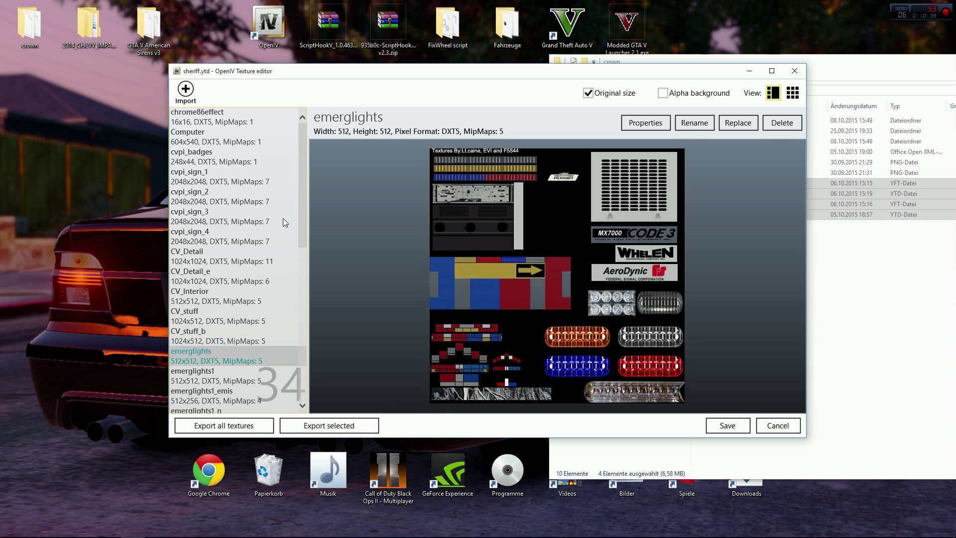
{"action": "key", "text": "Down"}
{"action": "key", "text": "Down"}
{"action": "key", "text": "Down"}
{"action": "key", "text": "Down"}
{"action": "key", "text": "Down"}
{"action": "key", "text": "Down"}
{"action": "key", "text": "Down"}
{"action": "key", "text": "Down"}
{"action": "key", "text": "Down"}
{"action": "key", "text": "Down"}
{"action": "key", "text": "Down"}
{"action": "key", "text": "Down"}
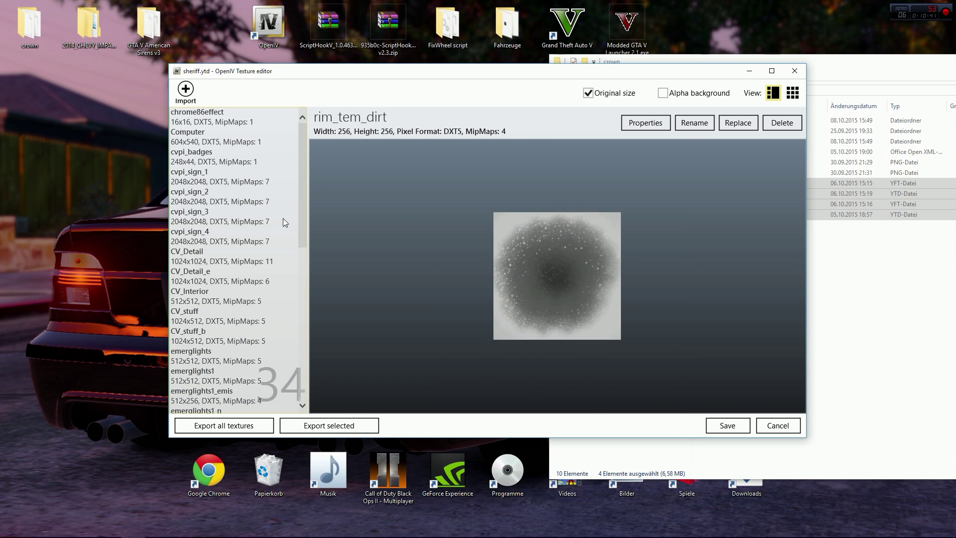
{"action": "key", "text": "Down"}
{"action": "key", "text": "Down"}
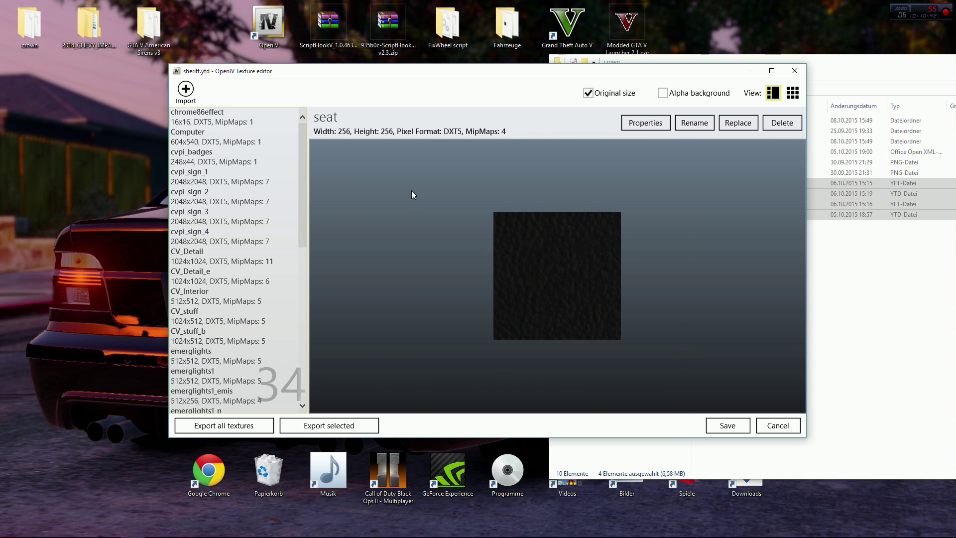
{"action": "left_click", "coordinate": [795, 71]}
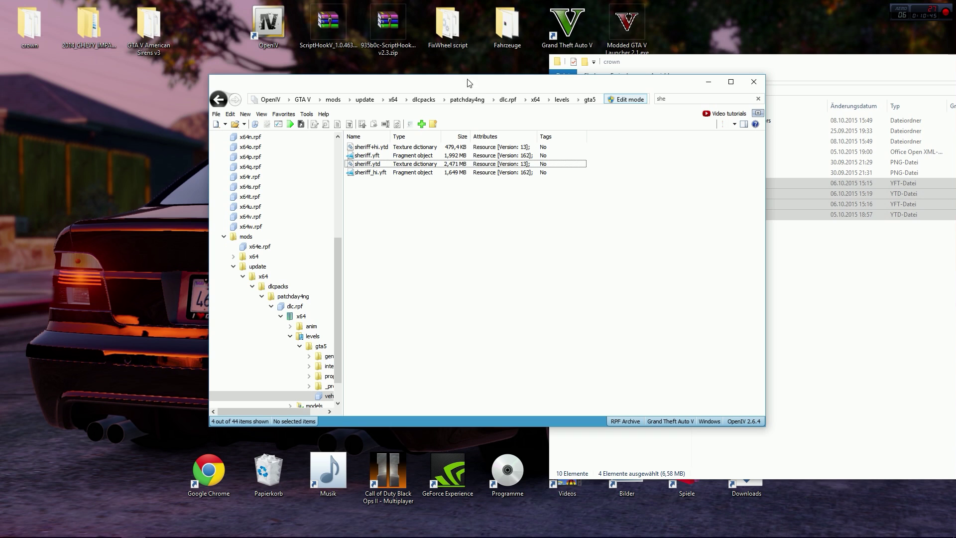
Bring the crown folder window forward, clear its file selection and close it.
{"action": "left_click_drag", "start_coordinate": [468, 83], "coordinate": [335, 60]}
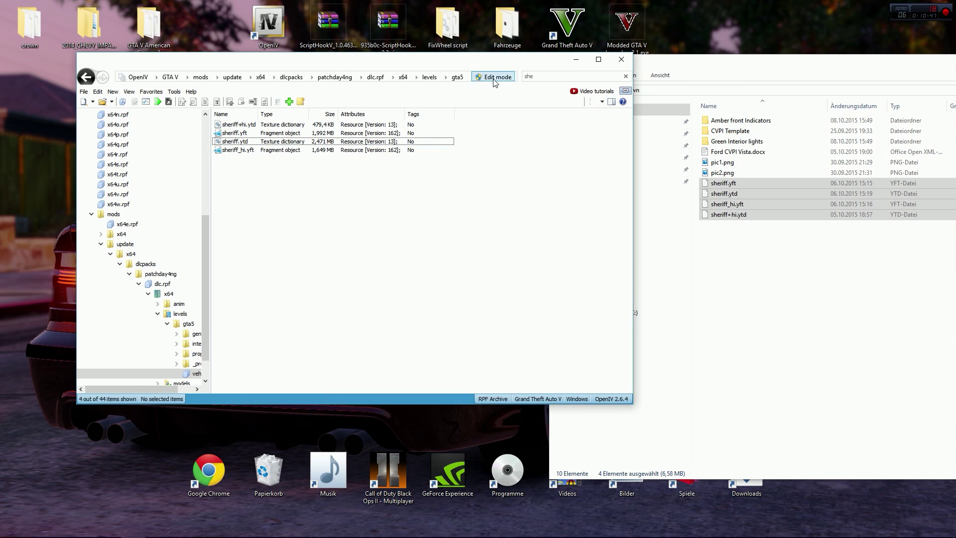
{"action": "left_click_drag", "start_coordinate": [850, 65], "coordinate": [436, 56]}
{"action": "left_click", "coordinate": [498, 195]}
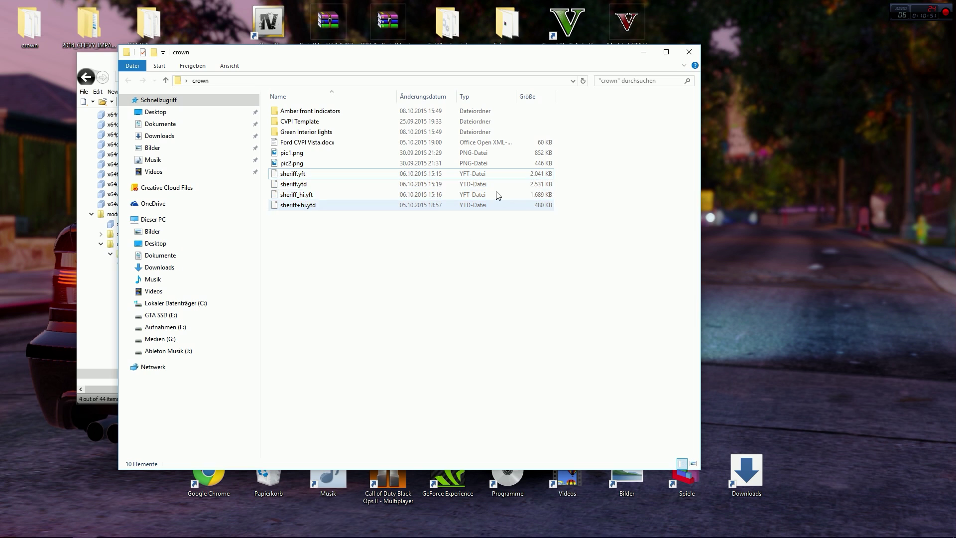
{"action": "left_click", "coordinate": [698, 50]}
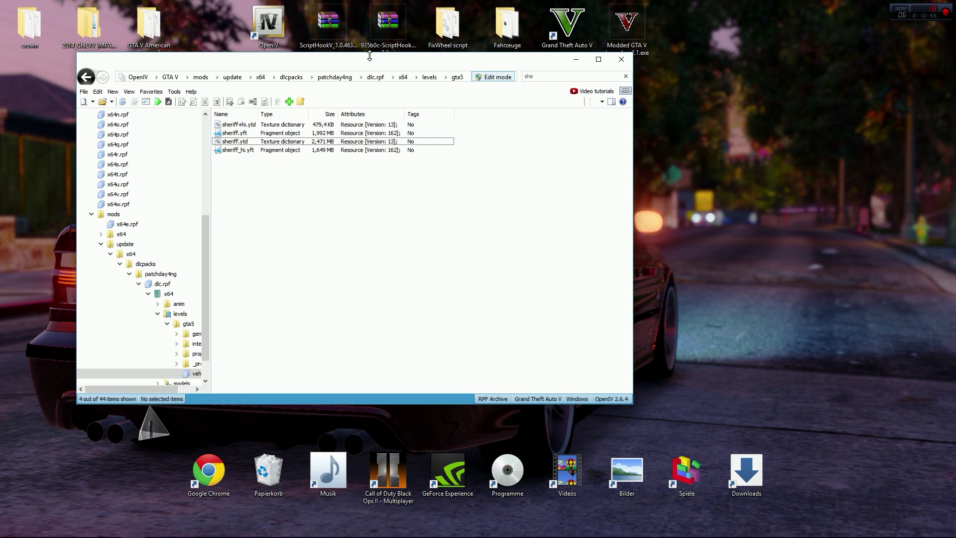
Turn off edit mode, return to the mods folder and clear the file filter.
{"action": "left_click_drag", "start_coordinate": [356, 61], "coordinate": [426, 57]}
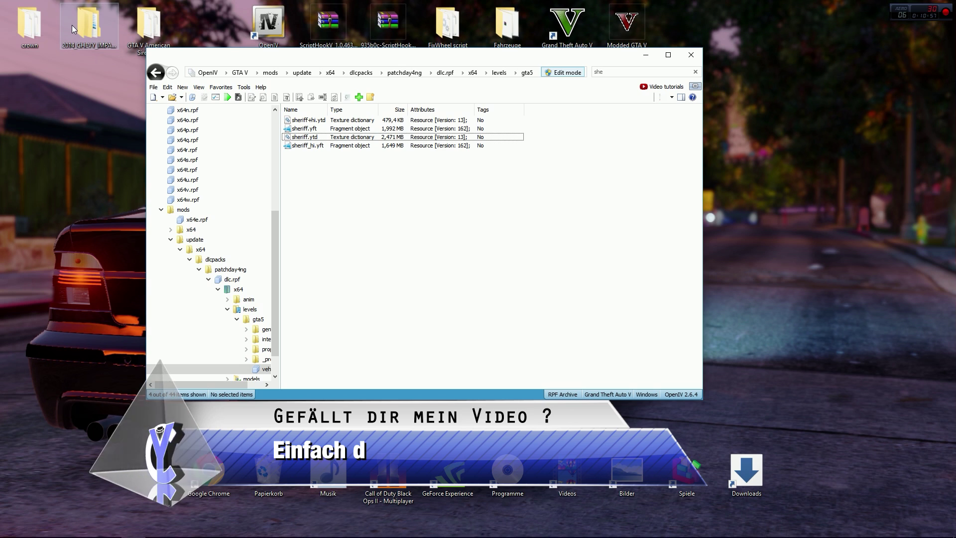
{"action": "left_click", "coordinate": [563, 72]}
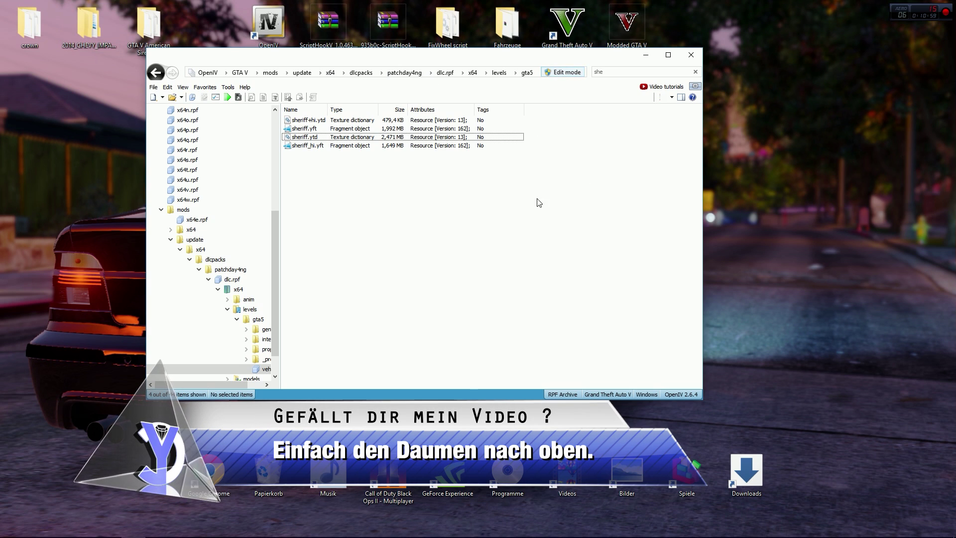
{"action": "left_click", "coordinate": [271, 73]}
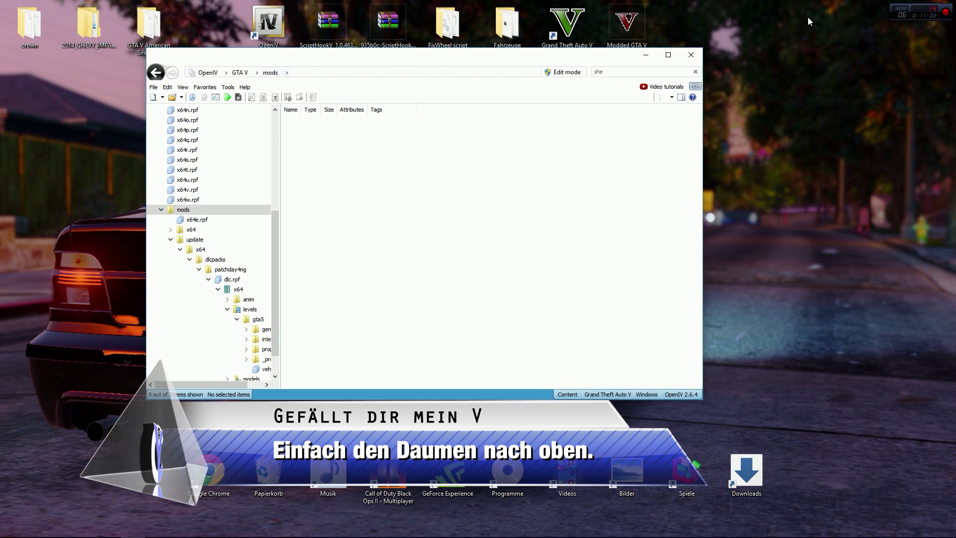
{"action": "left_click", "coordinate": [696, 71]}
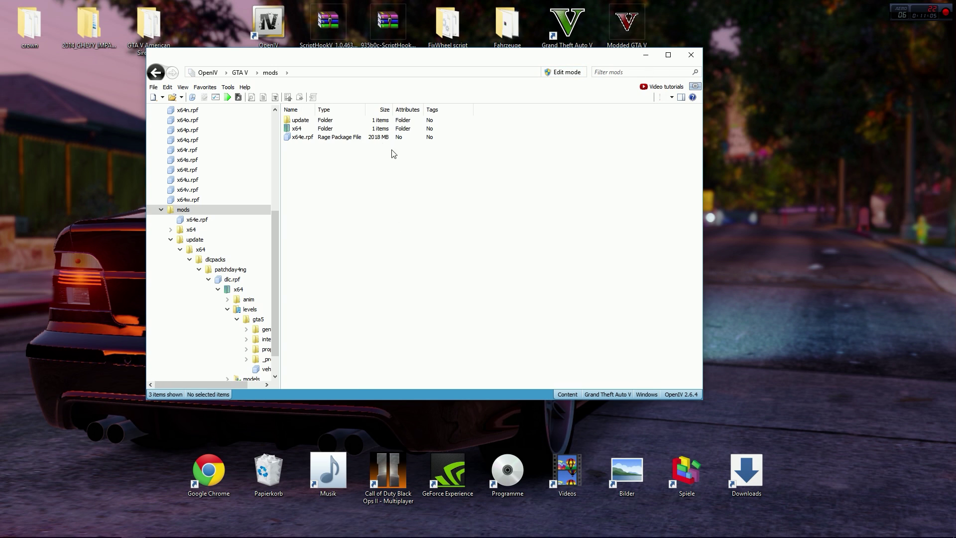
Put OpenIV away and open the DOCUMENTATION folder of the 2014 Chevy Impala mod on the desktop.
{"action": "left_click", "coordinate": [645, 57]}
{"action": "double_click", "coordinate": [88, 46]}
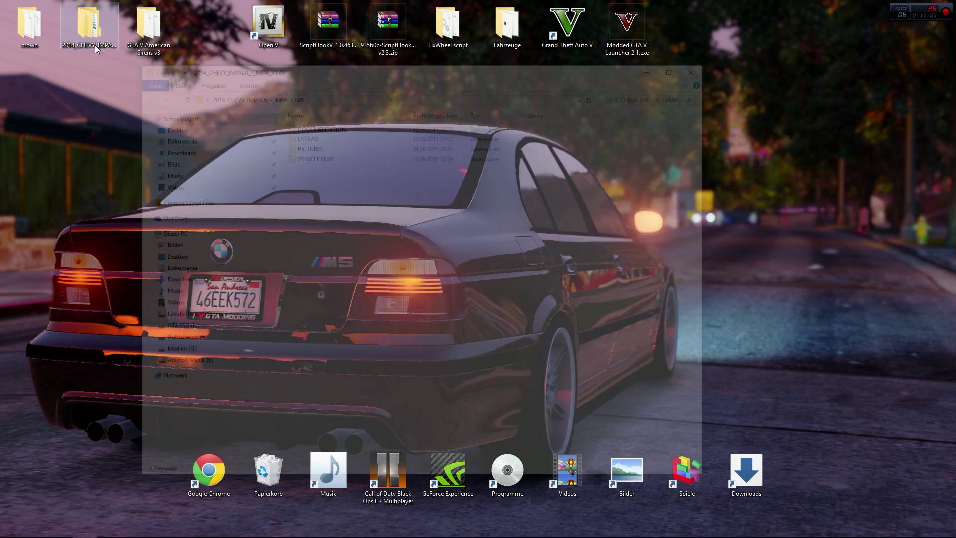
{"action": "double_click", "coordinate": [342, 128]}
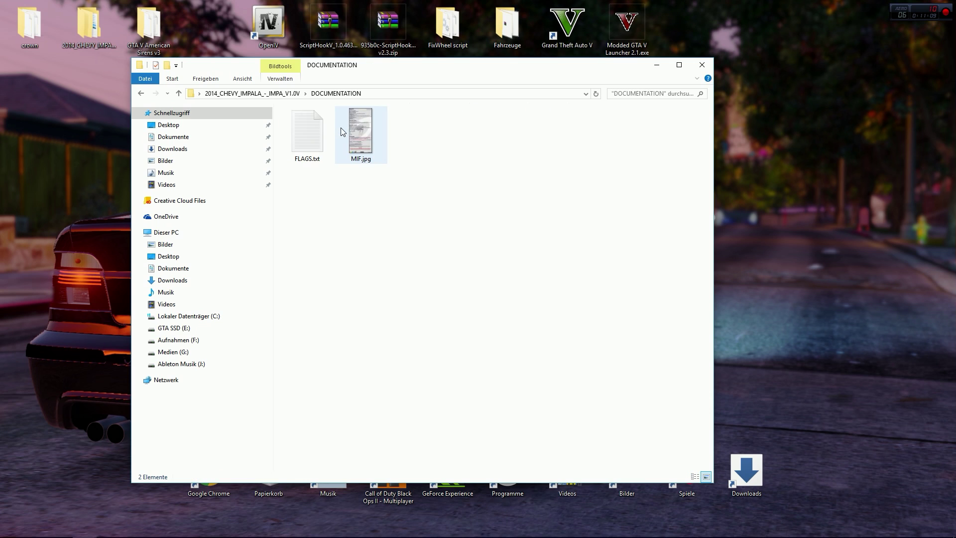
Open MIF.jpg, enlarge its INSTALLATION section to read which archives and files to replace, and minimize the image.
{"action": "left_click", "coordinate": [377, 137]}
{"action": "double_click", "coordinate": [371, 132]}
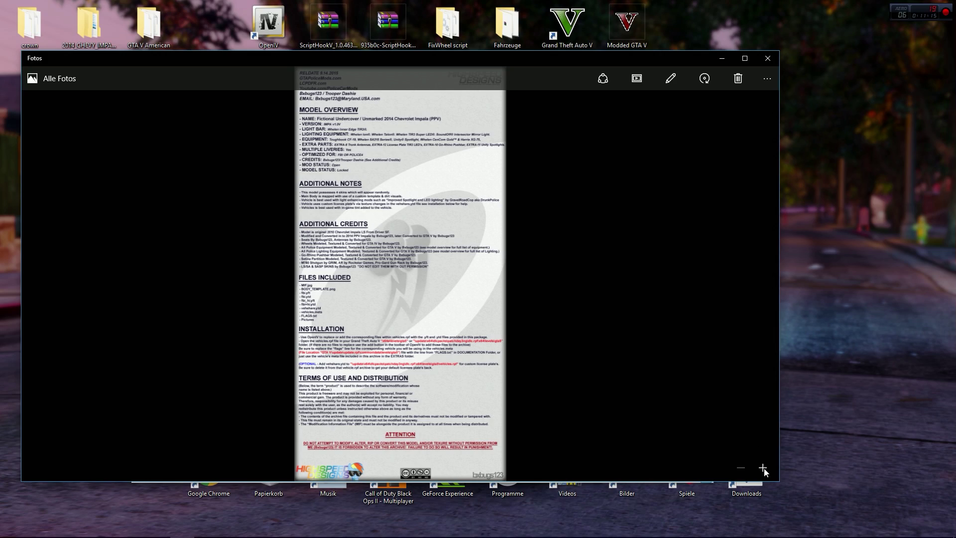
{"action": "left_click", "coordinate": [762, 467]}
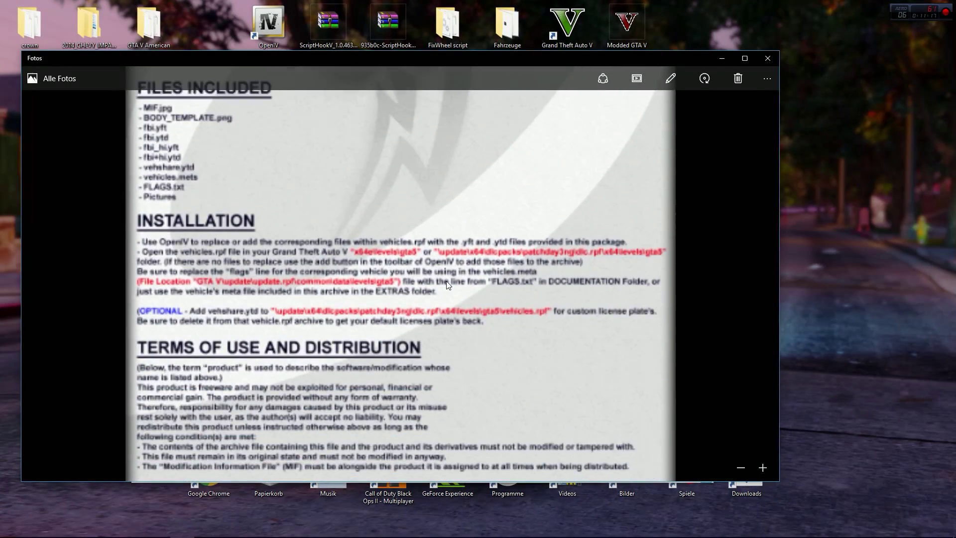
{"action": "left_click", "coordinate": [762, 467]}
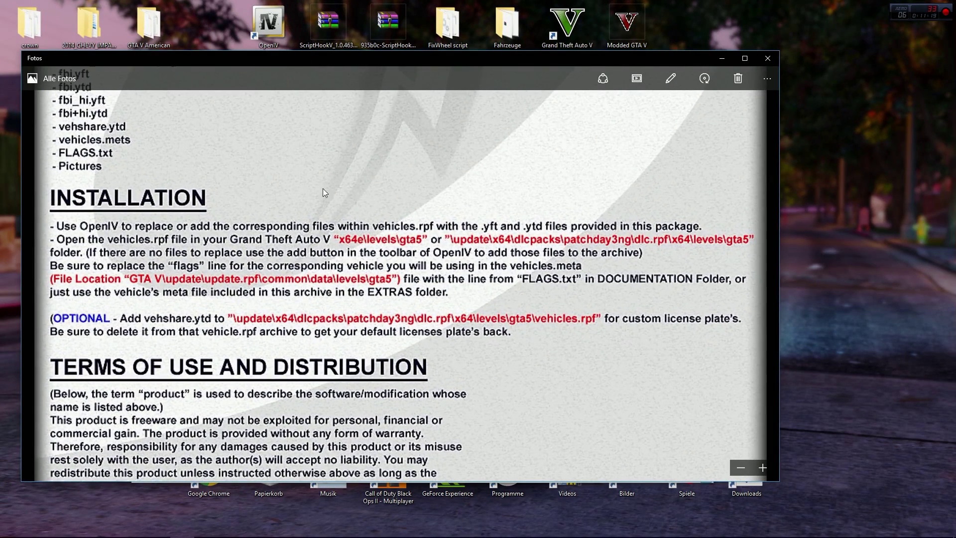
{"action": "left_click_drag", "start_coordinate": [151, 58], "coordinate": [191, 28]}
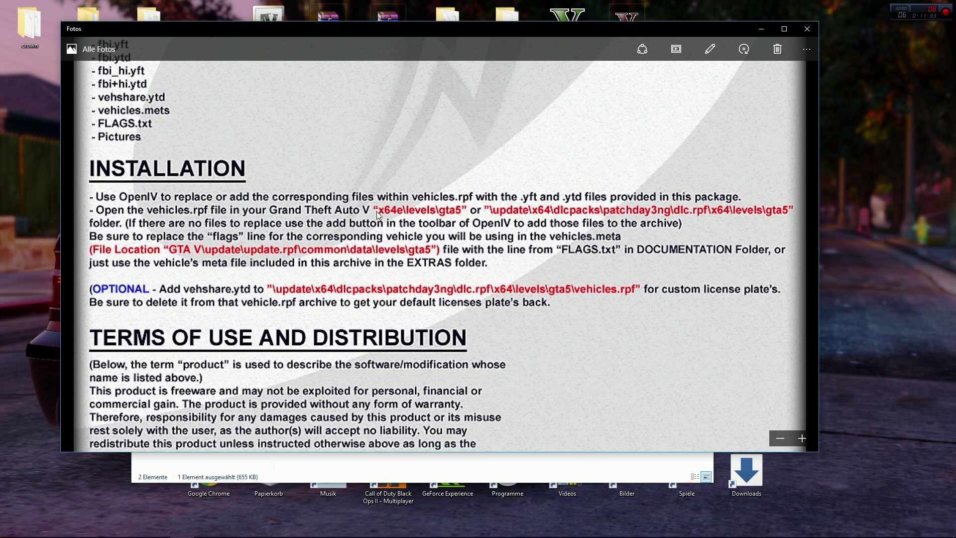
{"action": "left_click", "coordinate": [758, 27]}
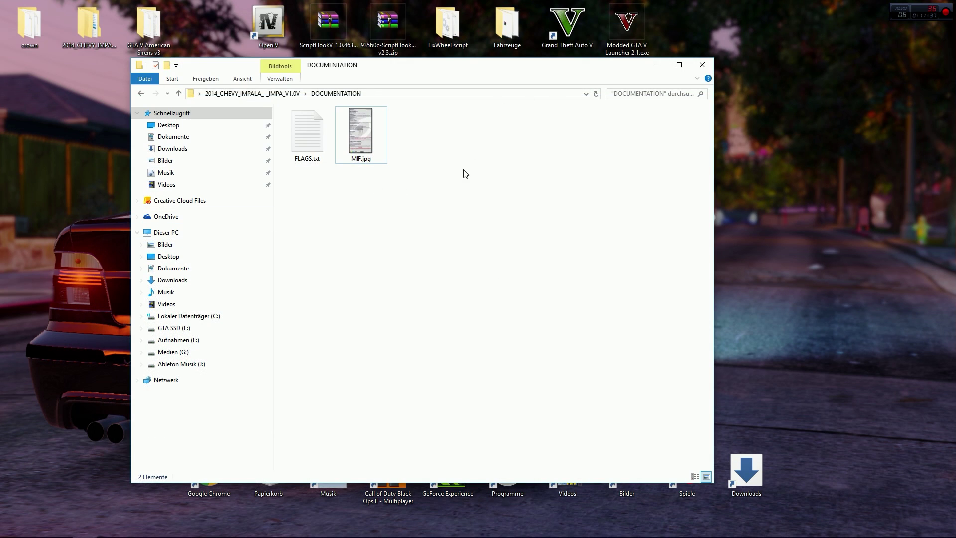
Look through the Impala mod's EXTRAS, PICTURES and VEHICLE FILES folders, and minimize the folder window.
{"action": "key", "text": "BackSpace"}
{"action": "double_click", "coordinate": [302, 135]}
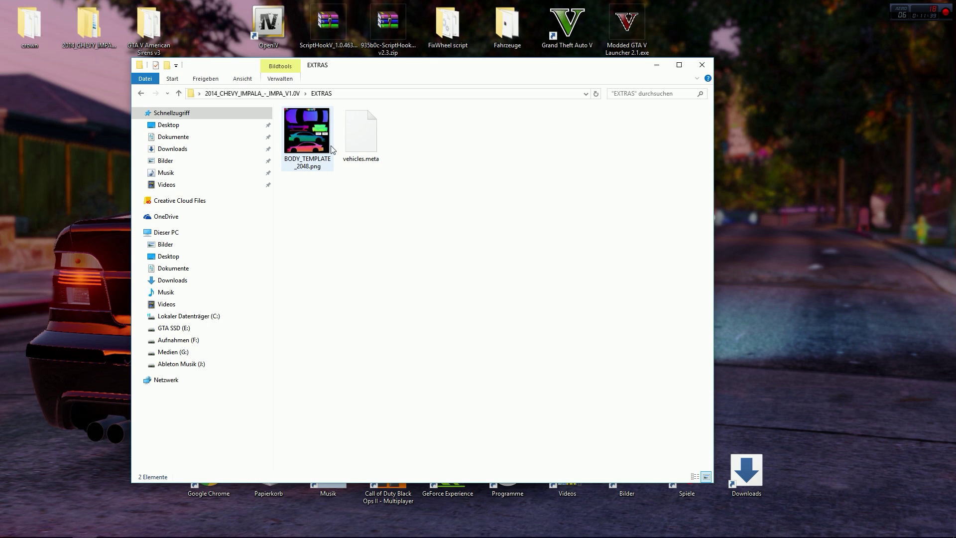
{"action": "left_click", "coordinate": [319, 135]}
{"action": "left_click", "coordinate": [371, 146]}
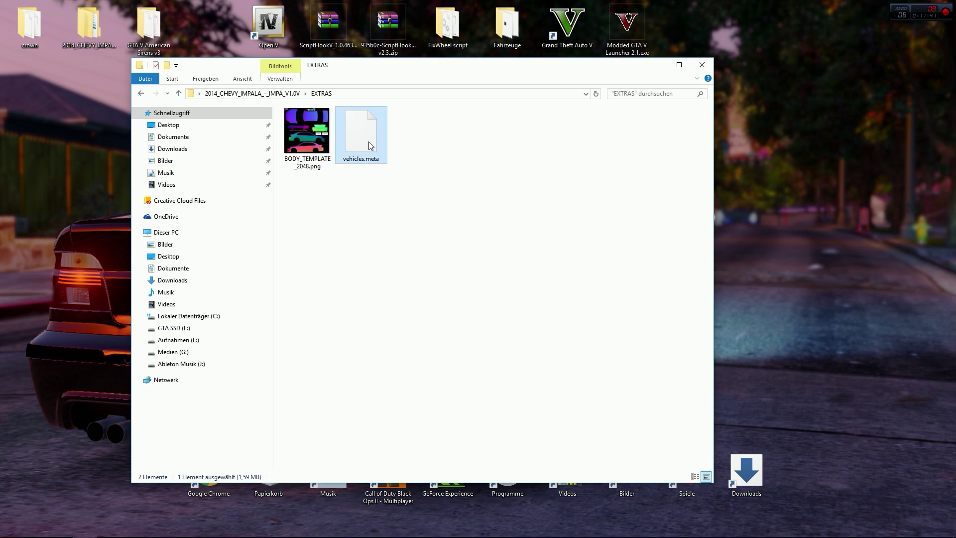
{"action": "key", "text": "BackSpace"}
{"action": "double_click", "coordinate": [308, 143]}
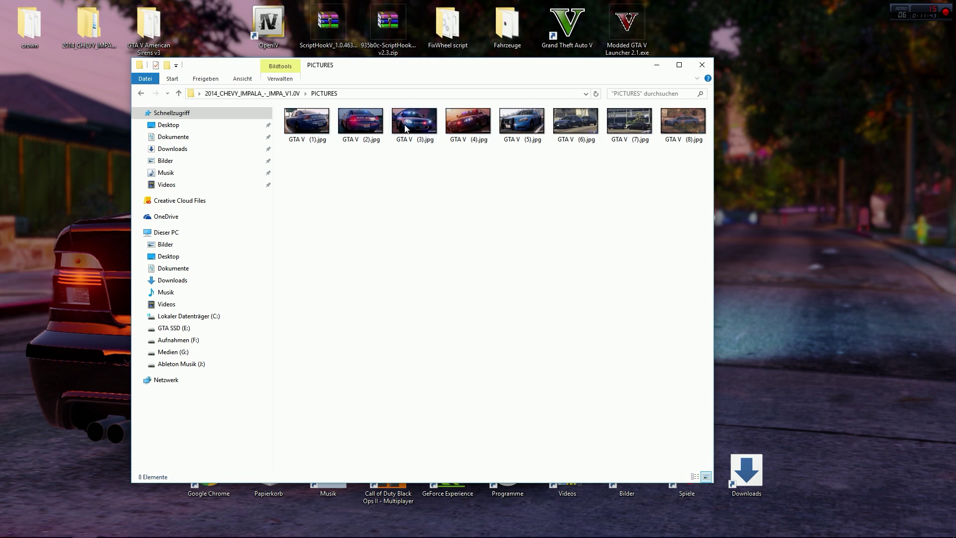
{"action": "key", "text": "BackSpace"}
{"action": "double_click", "coordinate": [309, 154]}
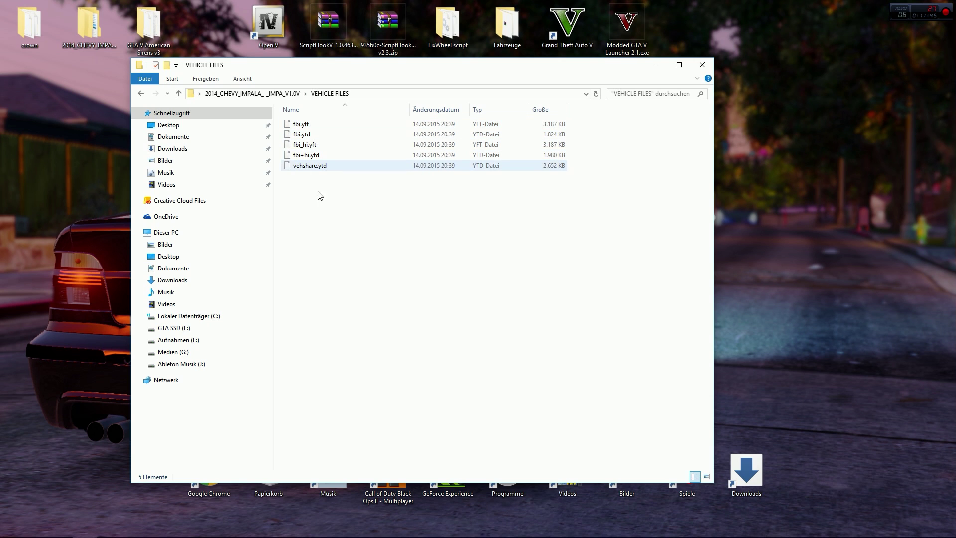
{"action": "left_click", "coordinate": [656, 68]}
Switch to OpenIV and open vehicles.rpf in mods > x64e.rpf > levels > gta5.
{"action": "mouse_move", "coordinate": [189, 523]}
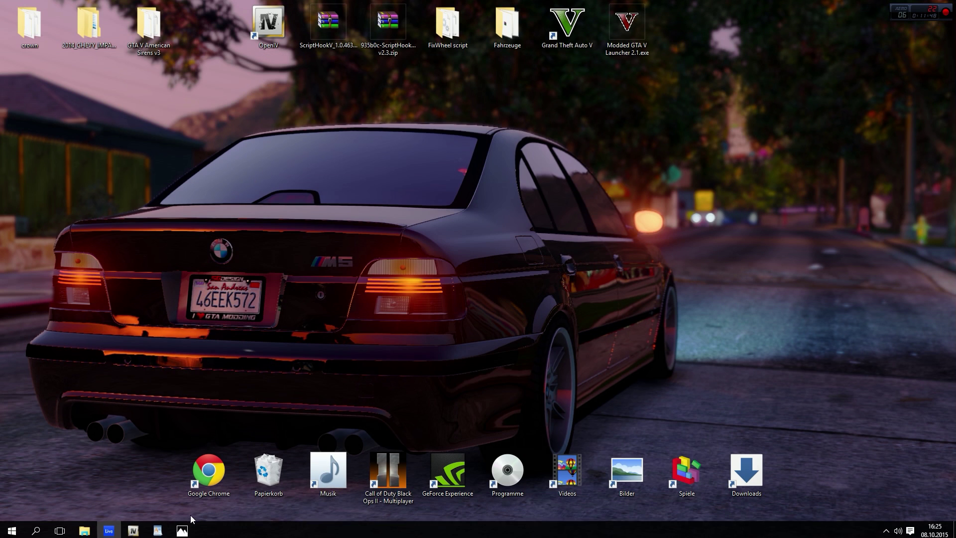
{"action": "left_click", "coordinate": [141, 529]}
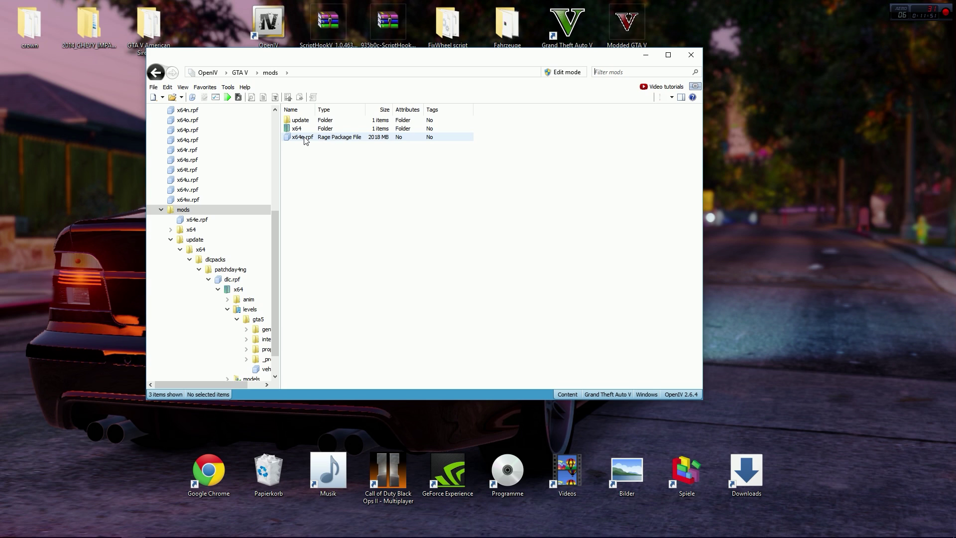
{"action": "left_click", "coordinate": [311, 138]}
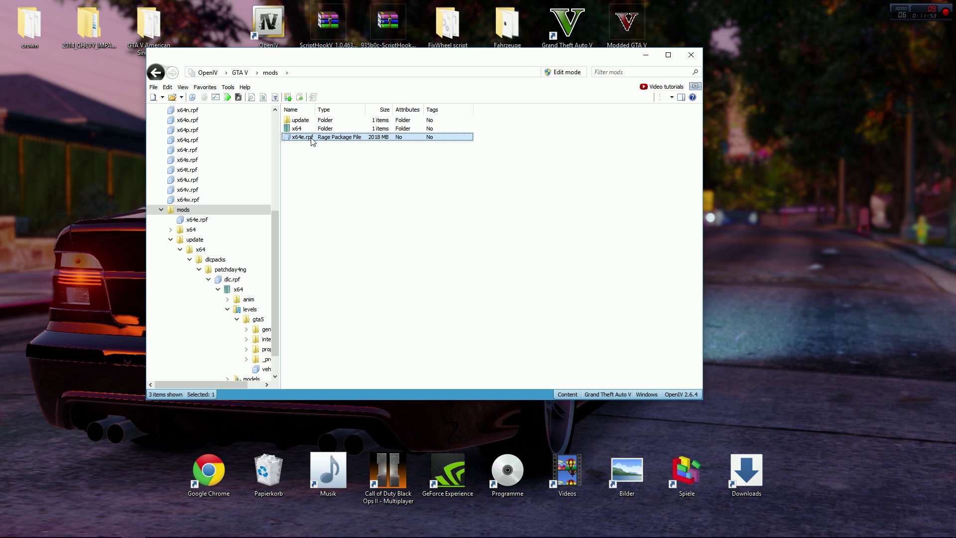
{"action": "double_click", "coordinate": [365, 139]}
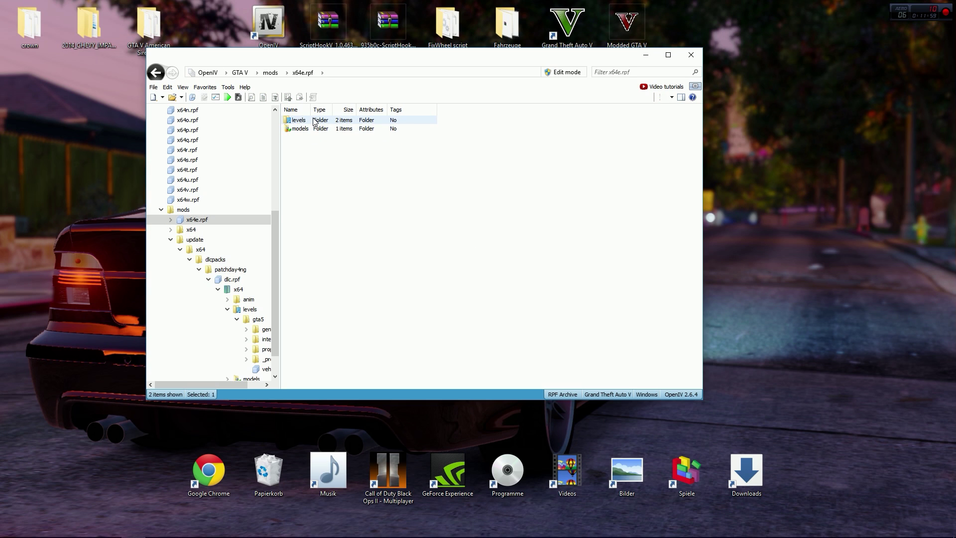
{"action": "double_click", "coordinate": [314, 122]}
{"action": "double_click", "coordinate": [314, 128]}
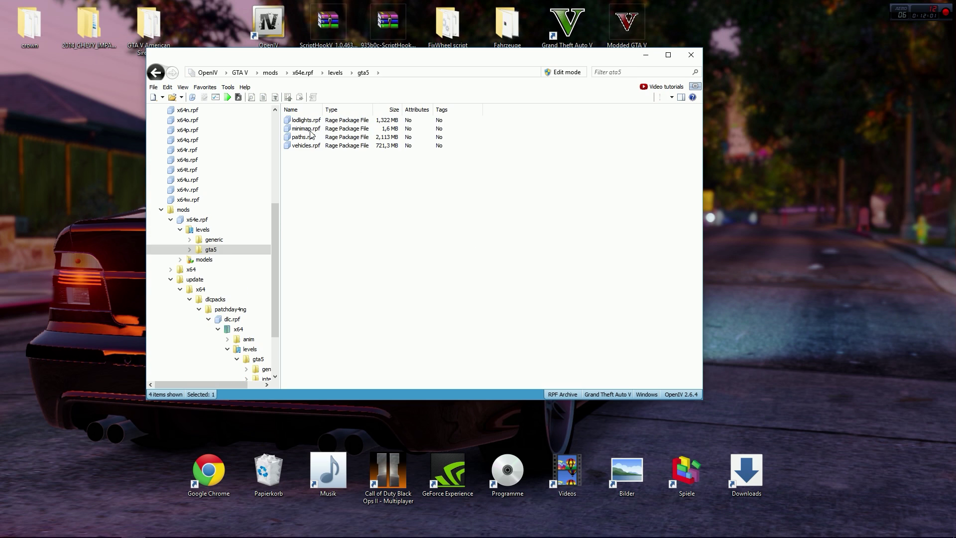
{"action": "double_click", "coordinate": [320, 146]}
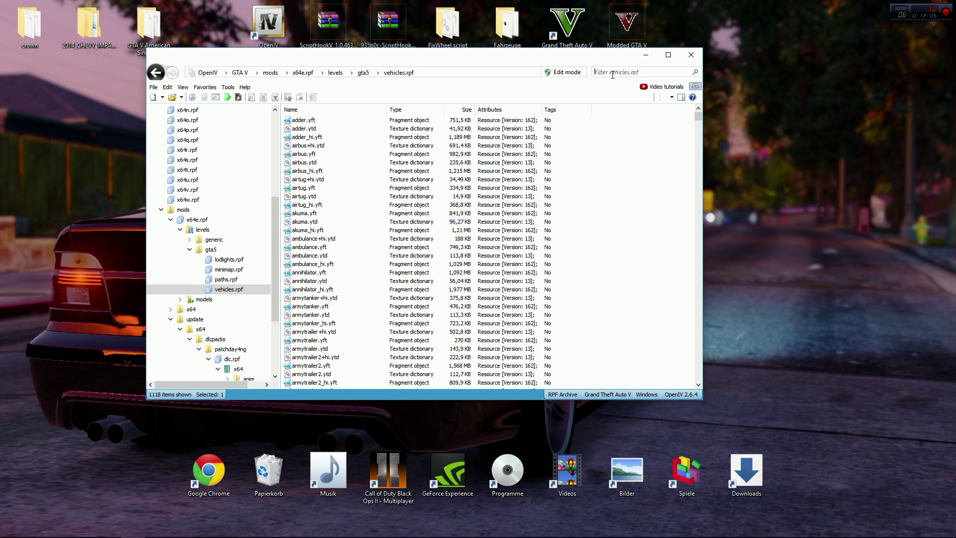
Turn on edit mode and add the Impala's fbi model and texture files from its VEHICLE FILES folder to vehicles.rpf.
{"action": "left_click", "coordinate": [564, 72]}
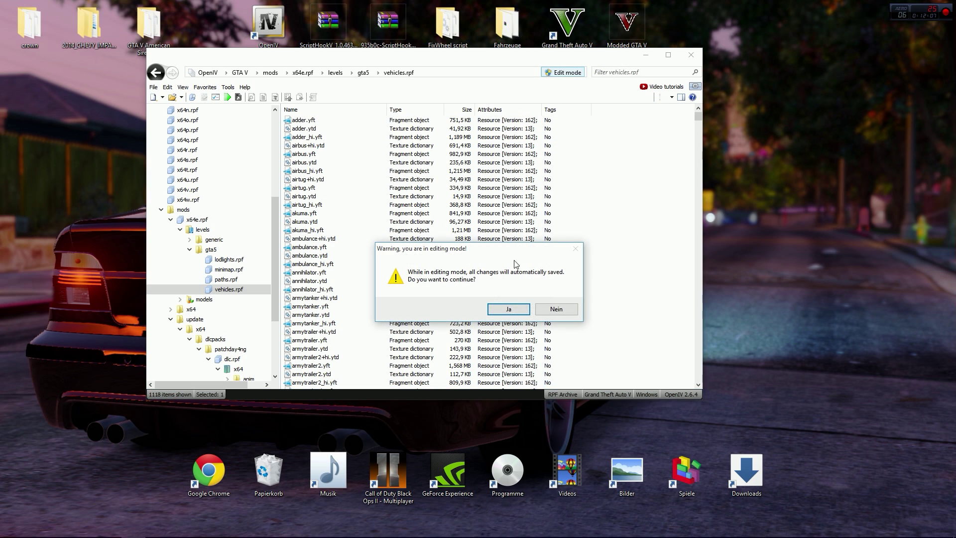
{"action": "left_click", "coordinate": [517, 307]}
{"action": "double_click", "coordinate": [100, 25]}
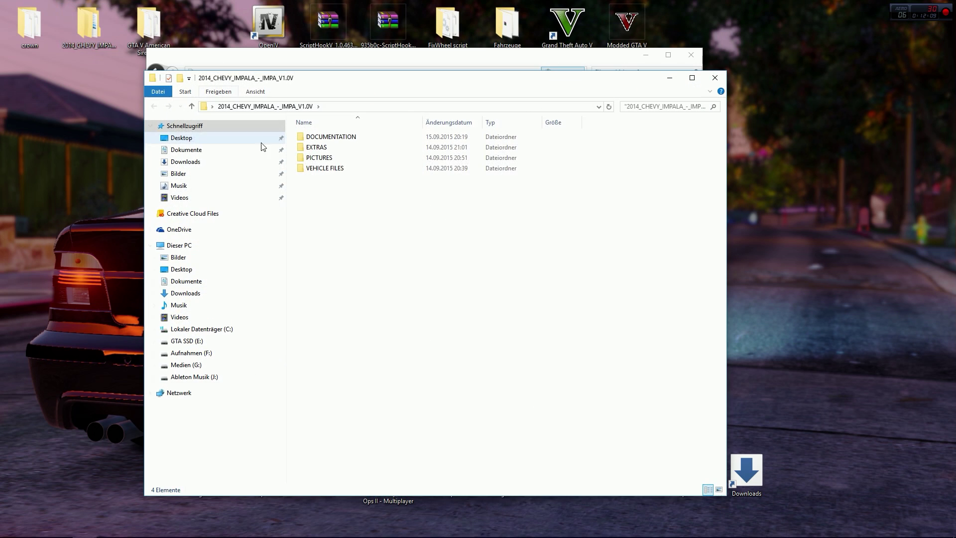
{"action": "double_click", "coordinate": [335, 168]}
{"action": "left_click_drag", "start_coordinate": [416, 230], "coordinate": [822, 102]}
{"action": "left_click_drag", "start_coordinate": [877, 192], "coordinate": [578, 78]}
Filter vehicles.rpf for fbi, view fbi.yft in the model viewer and close the viewer.
{"action": "type", "text": "fbi"}
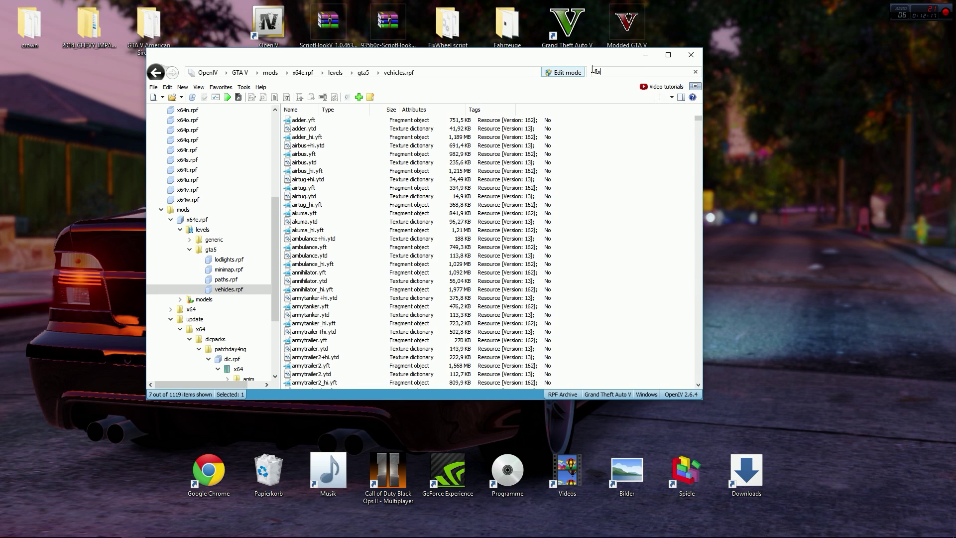
{"action": "left_click", "coordinate": [345, 121]}
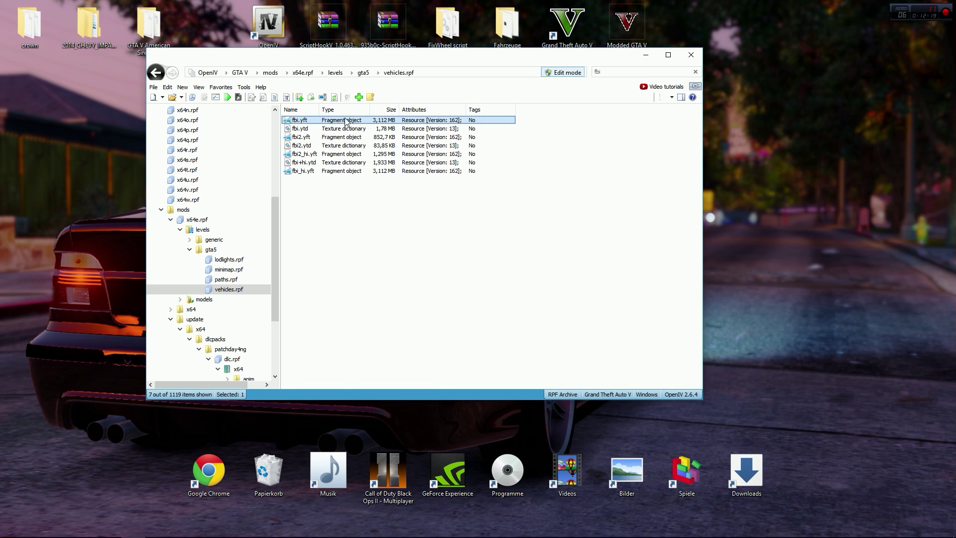
{"action": "double_click", "coordinate": [357, 124]}
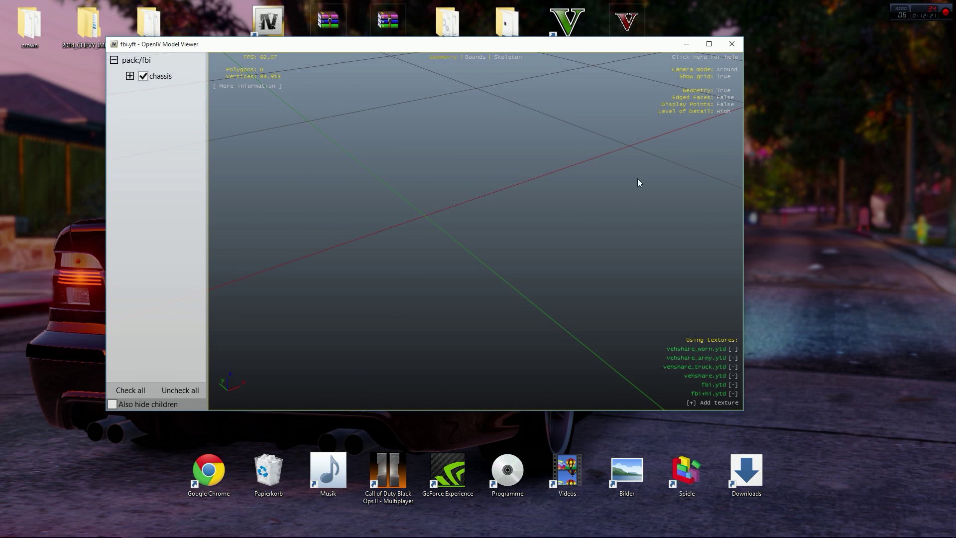
{"action": "left_click", "coordinate": [732, 44]}
Look through the textures in fbi.ytd from blank_normal down to impala_hq_int, and close the texture editor without saving.
{"action": "left_click", "coordinate": [304, 128]}
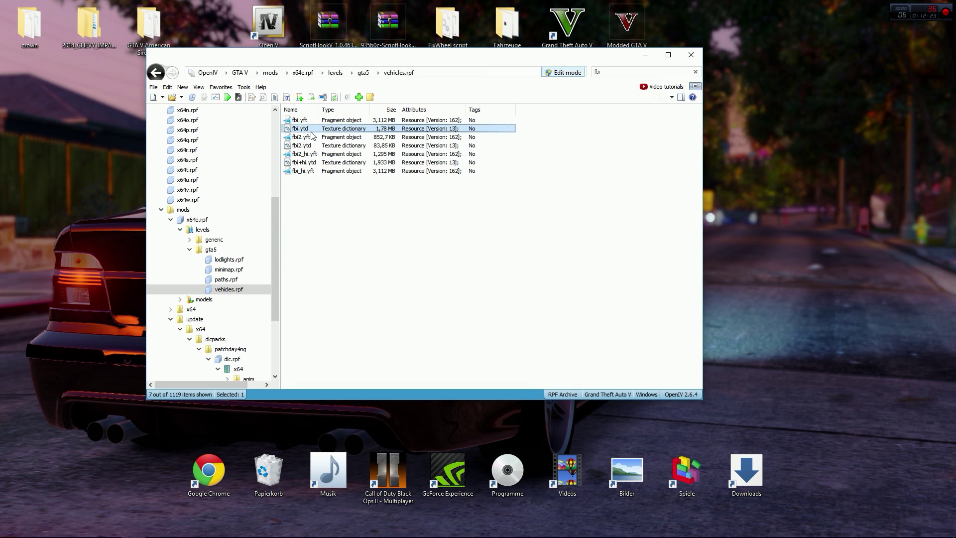
{"action": "double_click", "coordinate": [304, 128]}
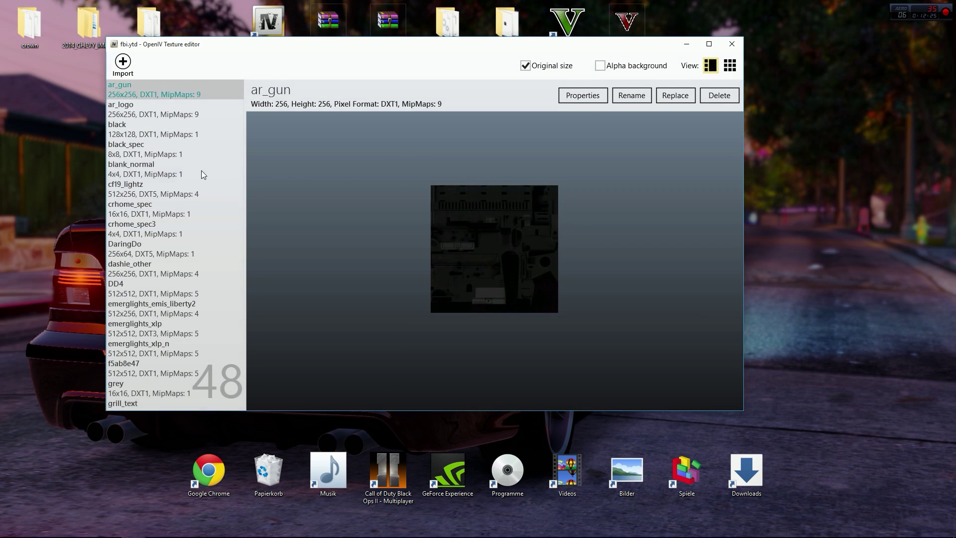
{"action": "left_click", "coordinate": [200, 170]}
{"action": "key", "text": "Down"}
{"action": "key", "text": "Down"}
{"action": "key", "text": "Down"}
{"action": "key", "text": "Down"}
{"action": "key", "text": "Down"}
{"action": "key", "text": "Down"}
{"action": "key", "text": "Down"}
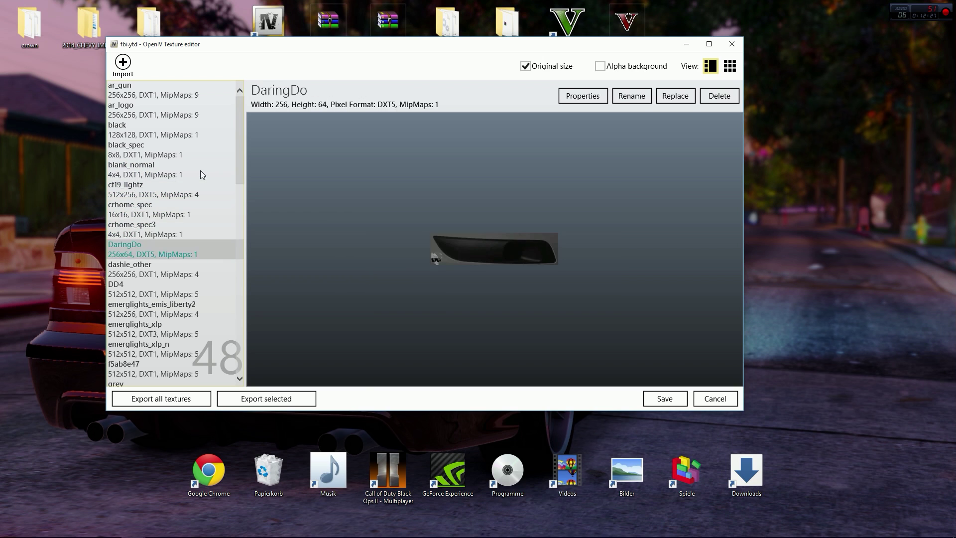
{"action": "key", "text": "Down"}
{"action": "key", "text": "Down"}
{"action": "key", "text": "Down"}
{"action": "key", "text": "Down"}
{"action": "key", "text": "Down"}
{"action": "key", "text": "Down"}
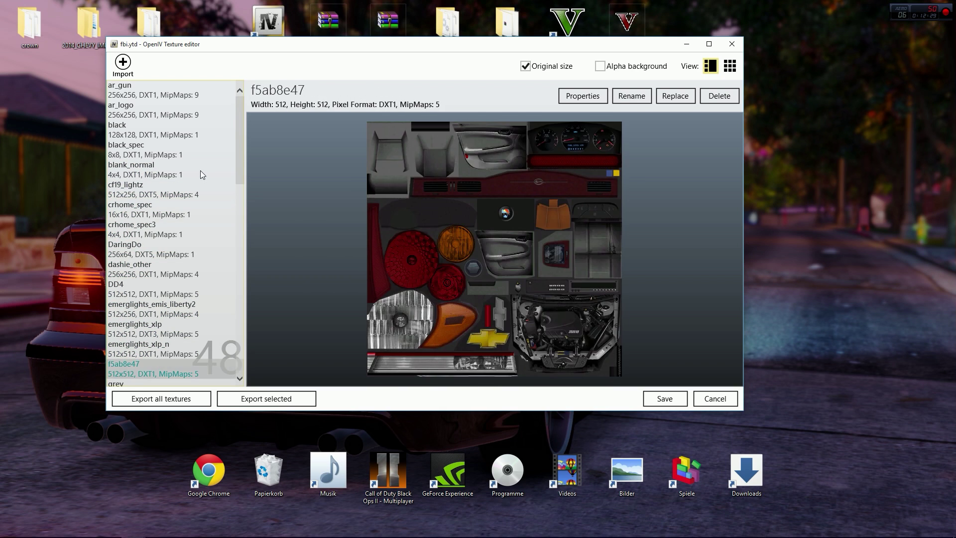
{"action": "key", "text": "Down"}
{"action": "key", "text": "Down"}
{"action": "key", "text": "Down"}
{"action": "key", "text": "Down"}
{"action": "key", "text": "Down"}
{"action": "key", "text": "Down"}
{"action": "key", "text": "Down"}
{"action": "key", "text": "Down"}
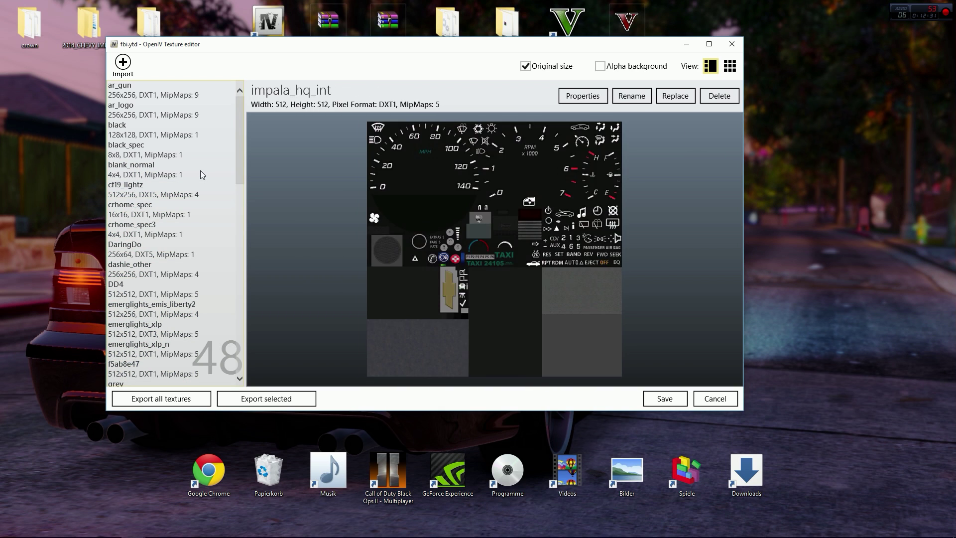
{"action": "left_click", "coordinate": [690, 46]}
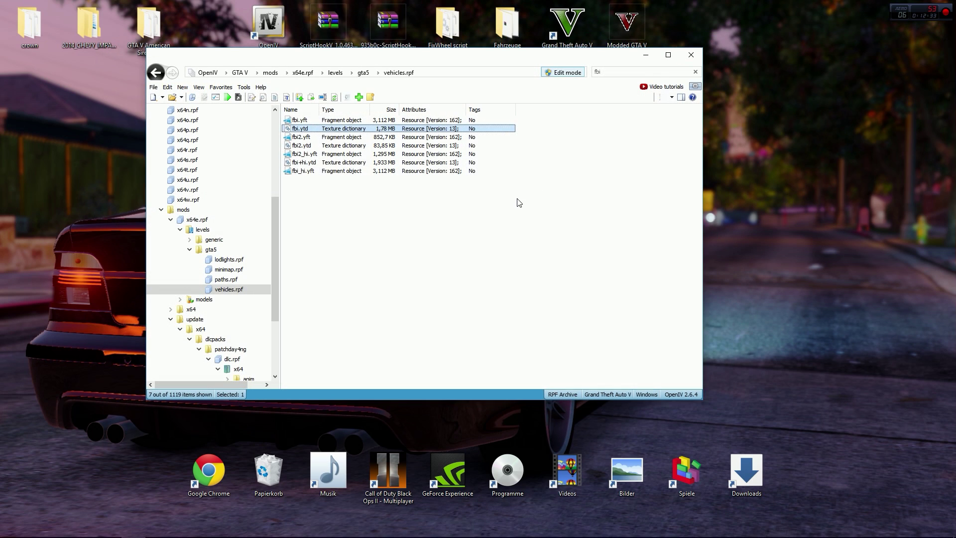
Close the Ford CVPI Vista.docx readme, reread the installation instructions in MIF.jpg and minimize the image.
{"action": "left_click", "coordinate": [104, 20]}
{"action": "mouse_move", "coordinate": [198, 516]}
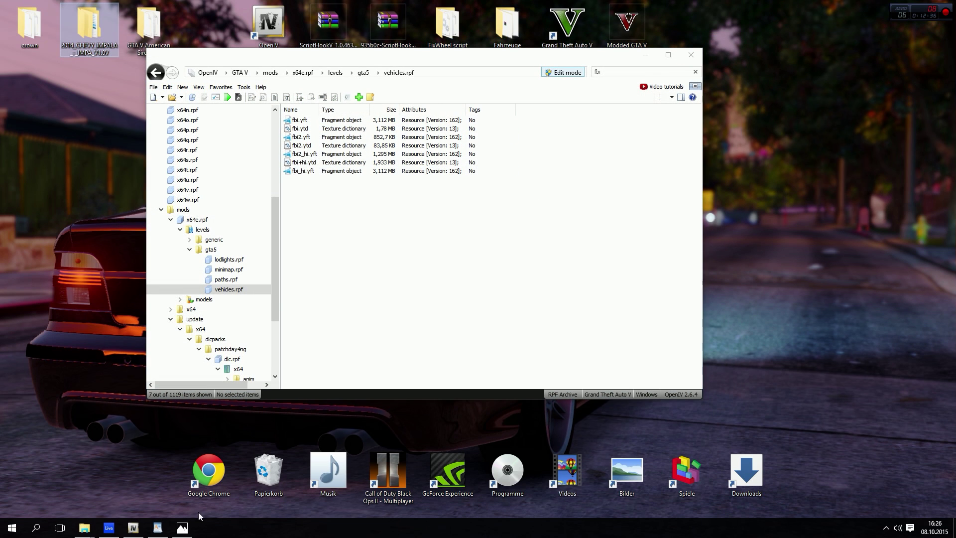
{"action": "left_click", "coordinate": [160, 530]}
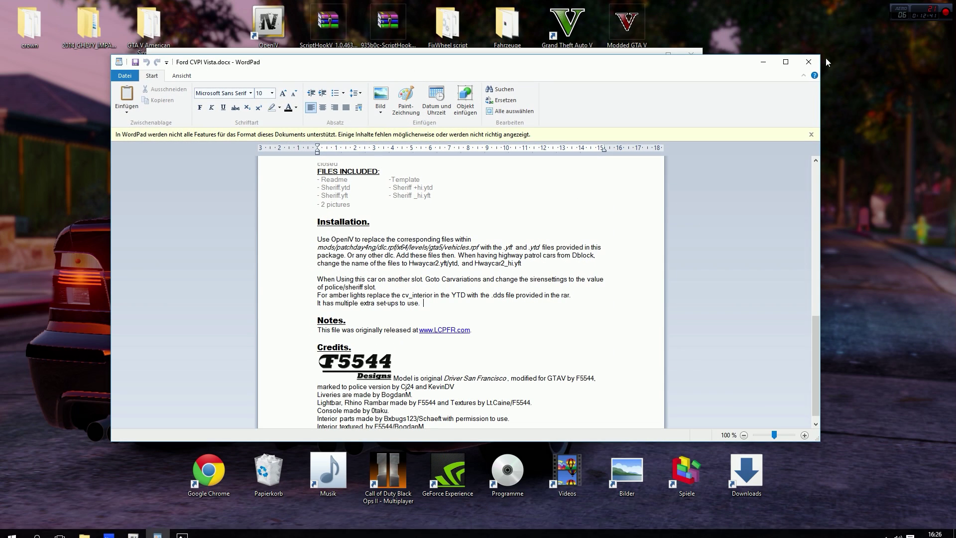
{"action": "key", "text": "alt+F4"}
{"action": "left_click", "coordinate": [160, 530]}
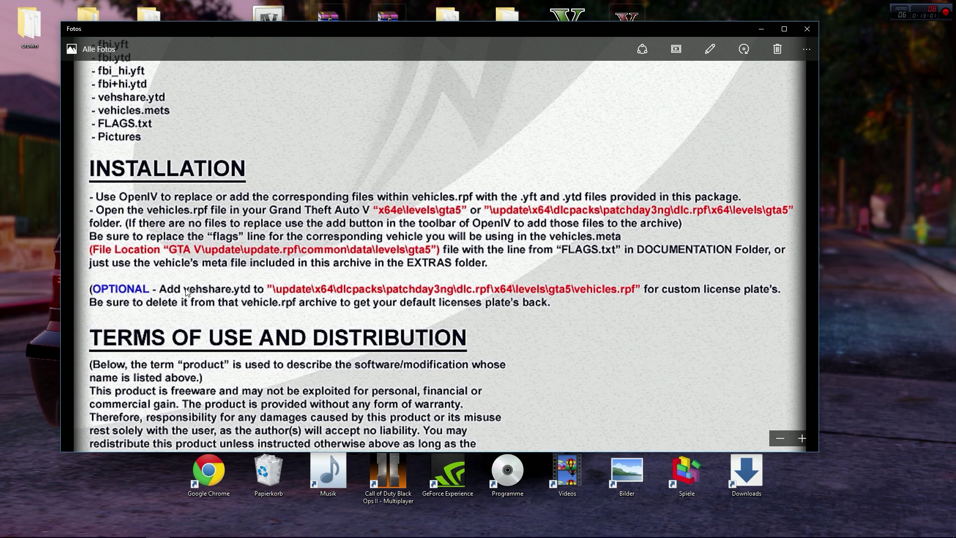
{"action": "left_click", "coordinate": [761, 30]}
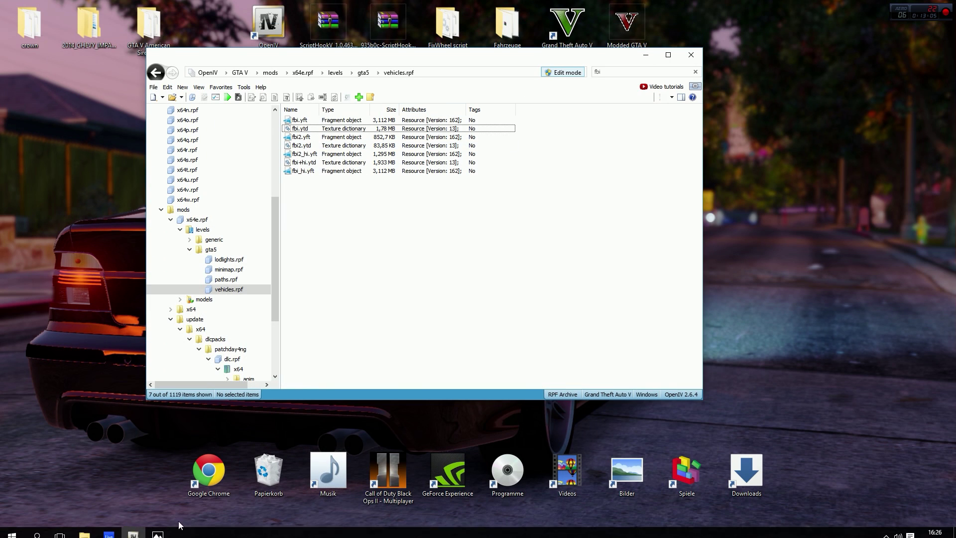
Bring the Impala folder window forward, open FLAGS.txt from DOCUMENTATION to read its flags line, and close it.
{"action": "mouse_move", "coordinate": [84, 527]}
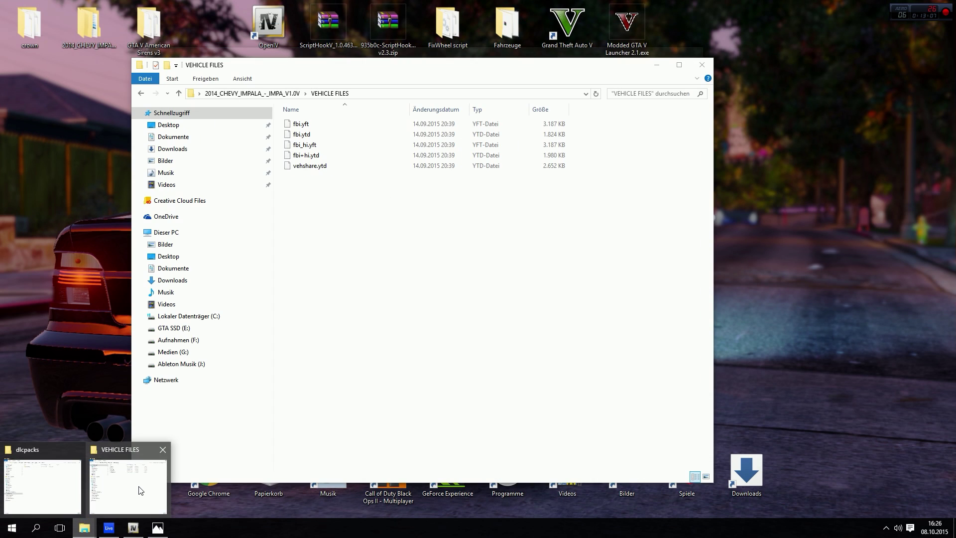
{"action": "left_click", "coordinate": [139, 488]}
{"action": "left_click", "coordinate": [281, 93]}
{"action": "double_click", "coordinate": [308, 123]}
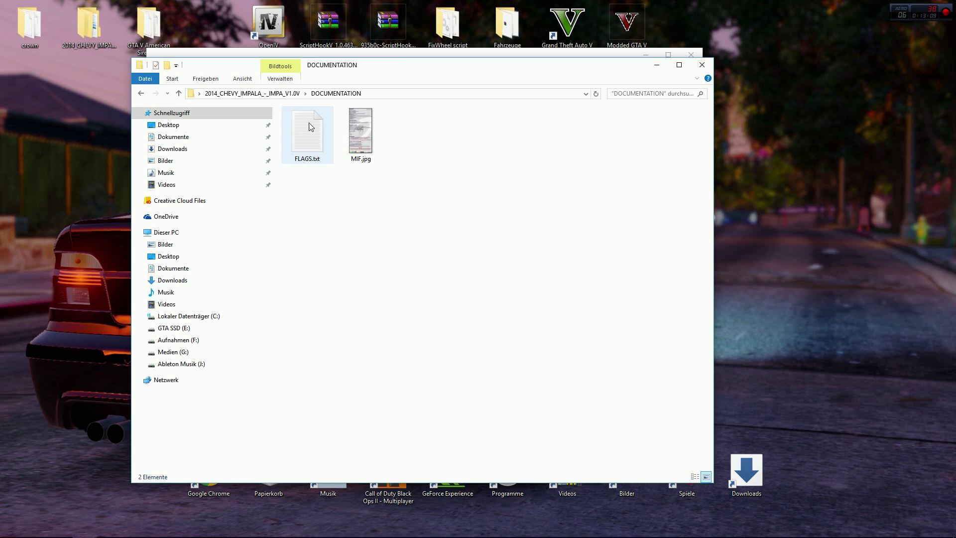
{"action": "double_click", "coordinate": [311, 128]}
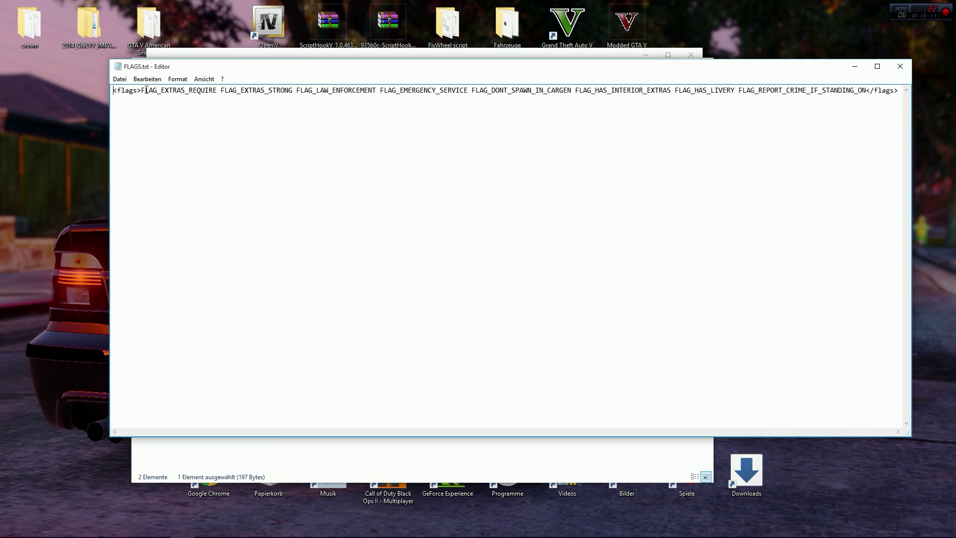
{"action": "left_click", "coordinate": [901, 66]}
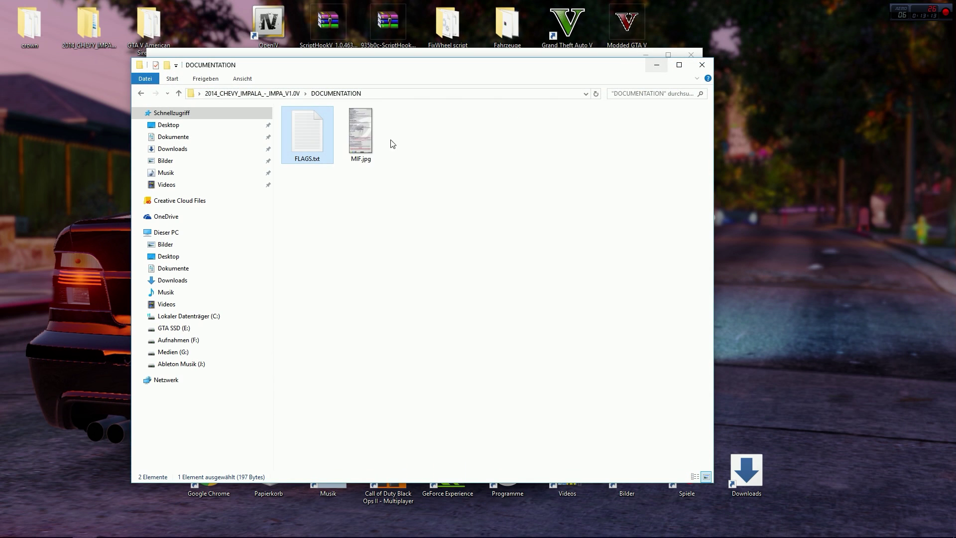
Check the Impala mod's PICTURES folder and select vehicles.meta in its EXTRAS folder.
{"action": "key", "text": "BackSpace"}
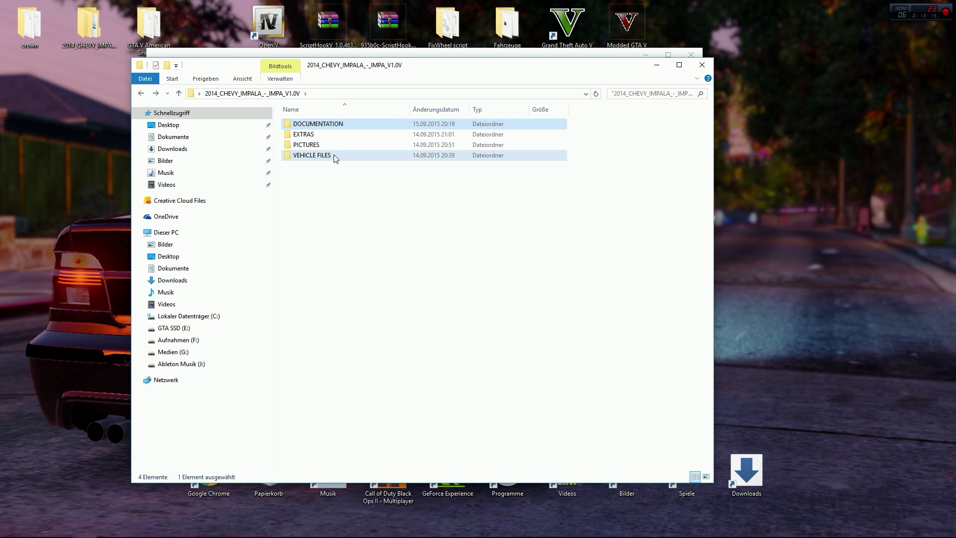
{"action": "left_click", "coordinate": [331, 154]}
{"action": "double_click", "coordinate": [327, 144]}
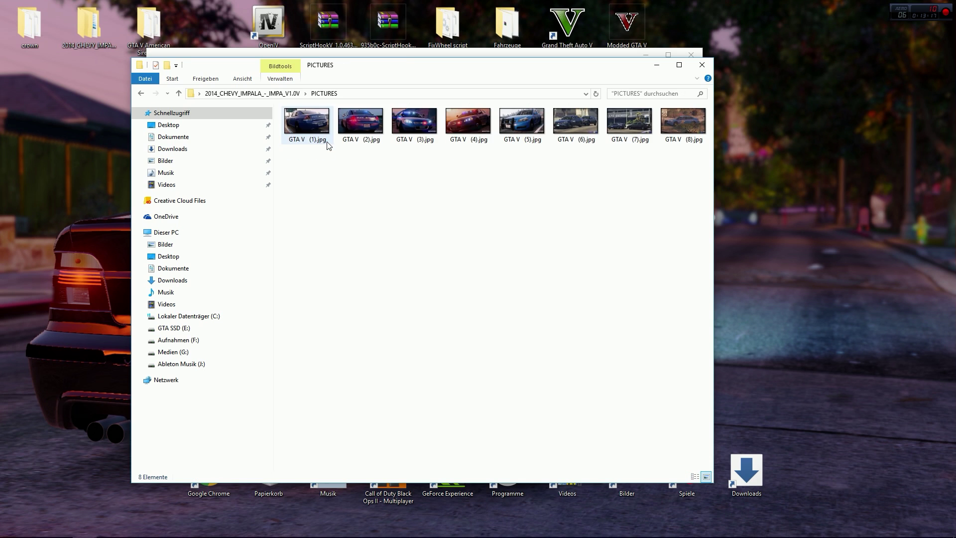
{"action": "key", "text": "BackSpace"}
{"action": "double_click", "coordinate": [317, 135]}
{"action": "left_click", "coordinate": [377, 137]}
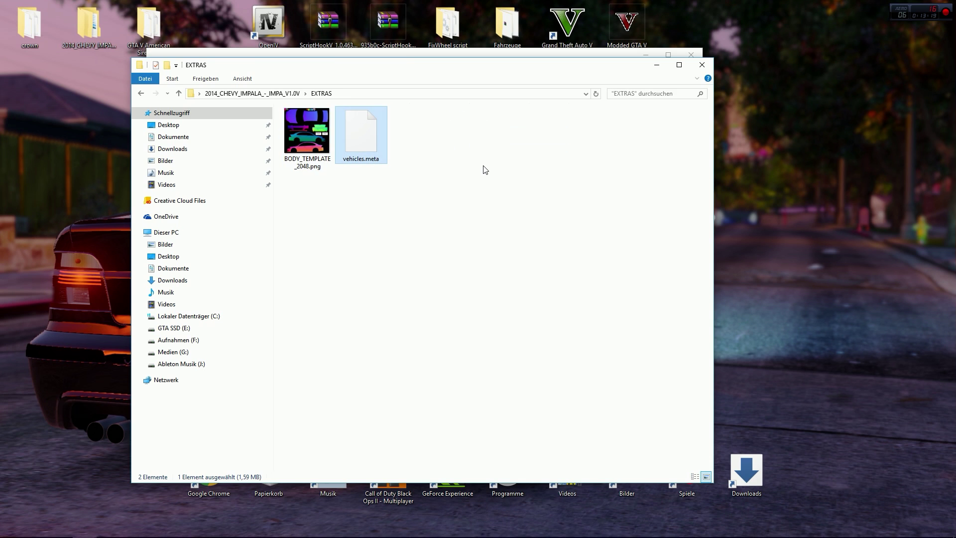
Return to OpenIV, reread the optional vehshare.ytd license plate note in MIF.jpg and minimize the image.
{"action": "left_click", "coordinate": [623, 52]}
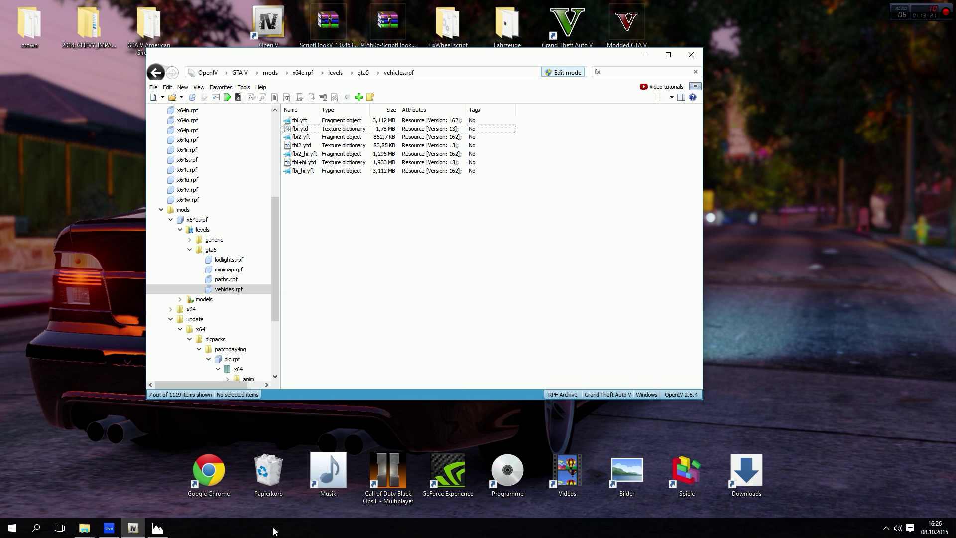
{"action": "left_click", "coordinate": [167, 532]}
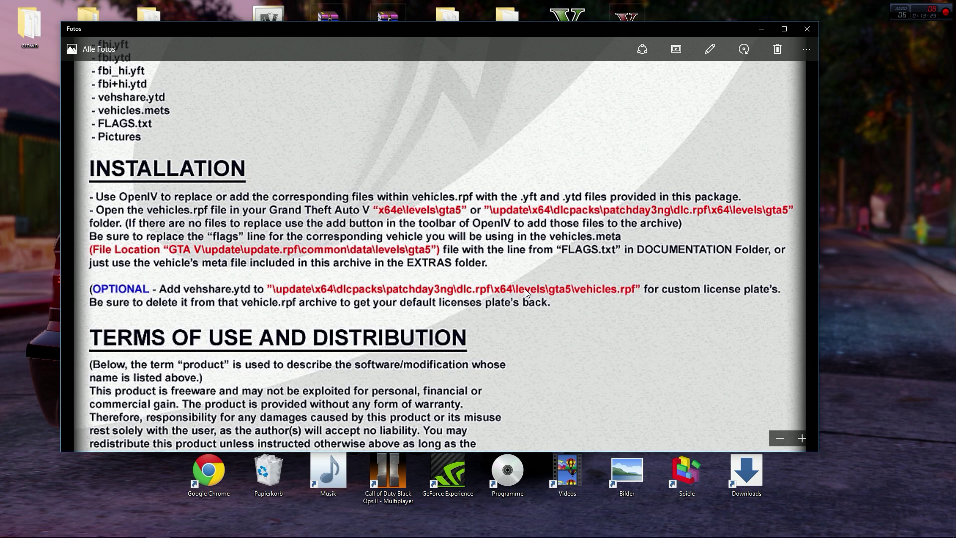
{"action": "left_click", "coordinate": [761, 29]}
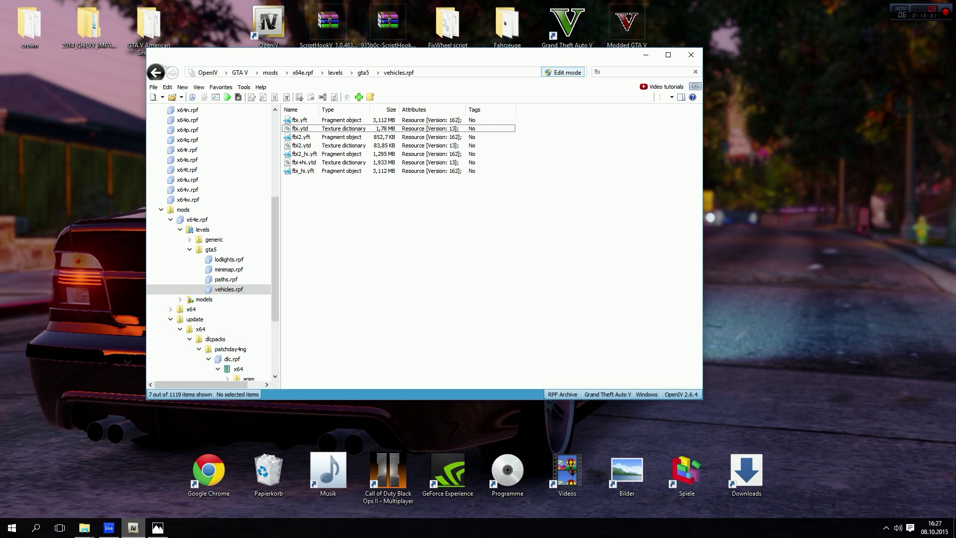